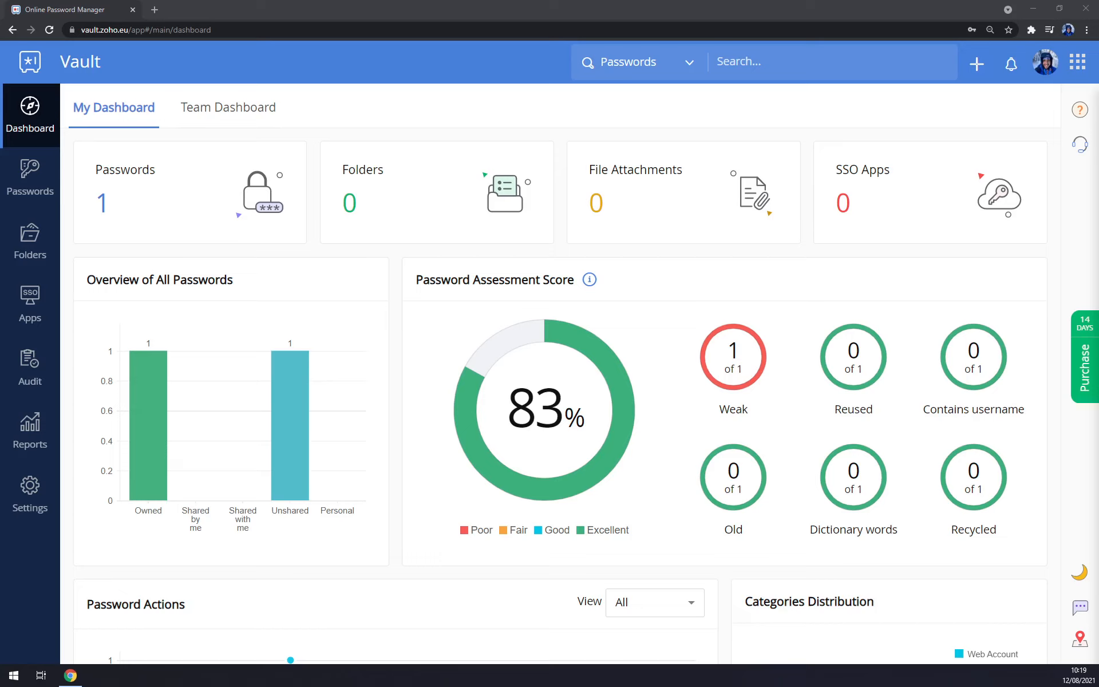
Bring the browser forward and look over the saved passwords list and the dashboard.
click(372, 111)
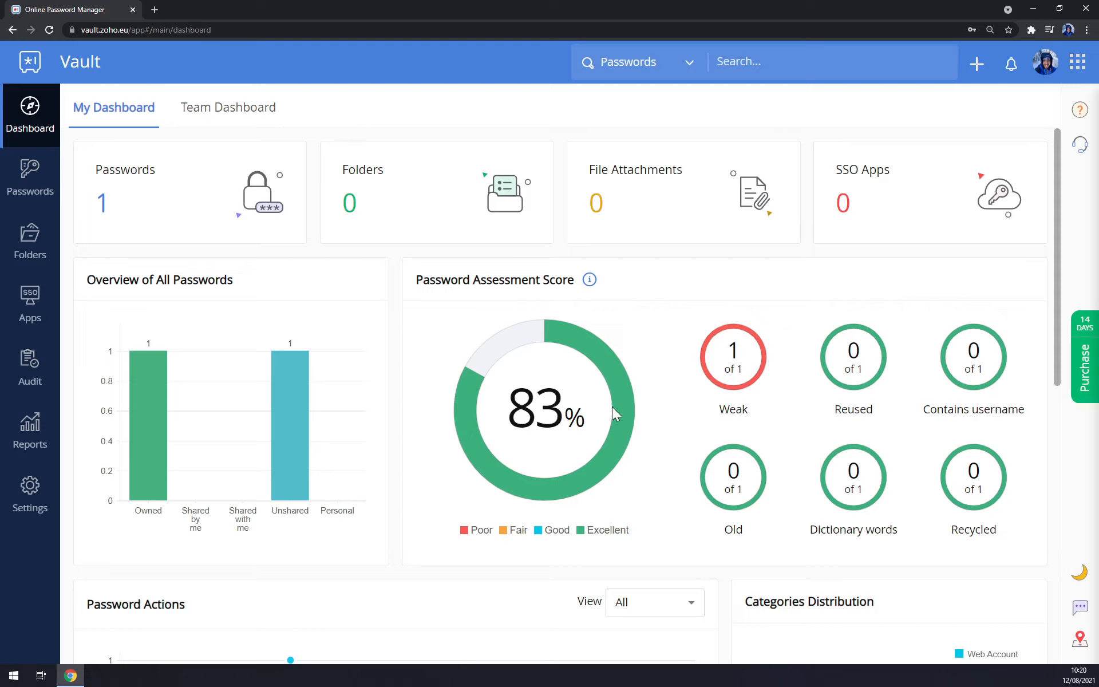
click(97, 202)
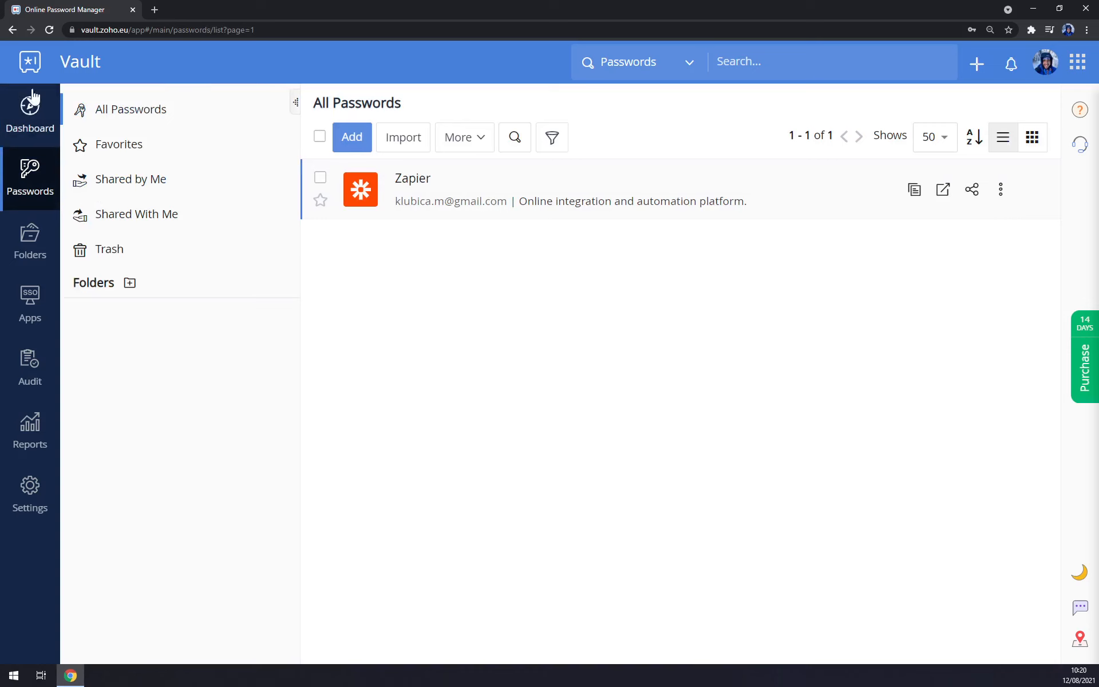
click(16, 118)
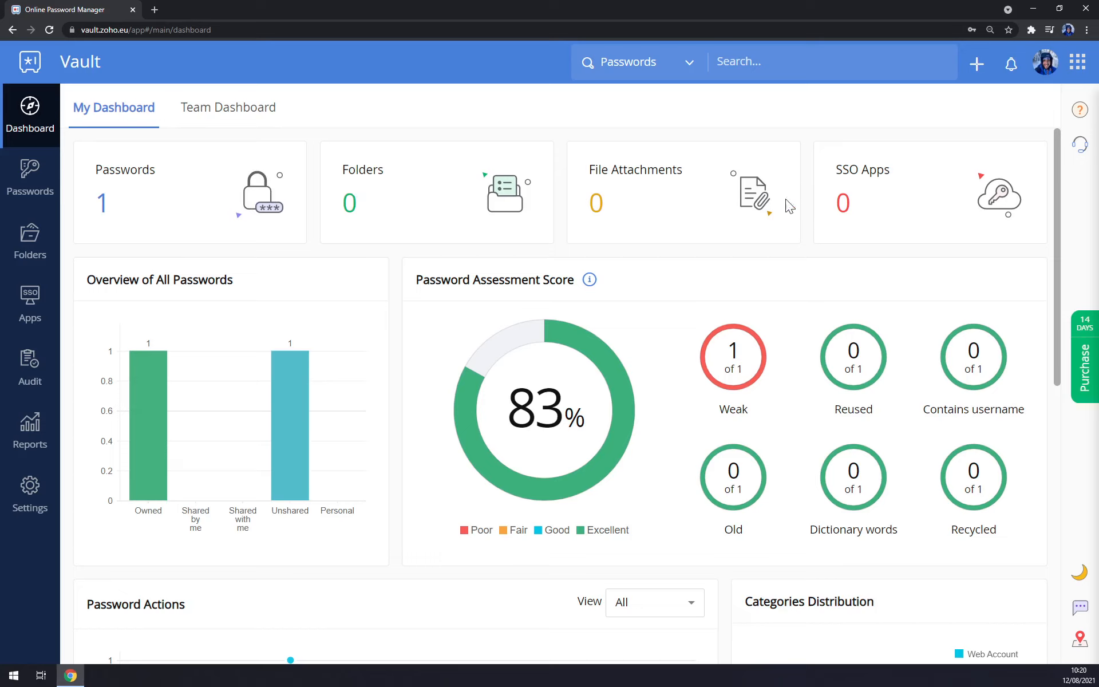
mouse_move(283, 380)
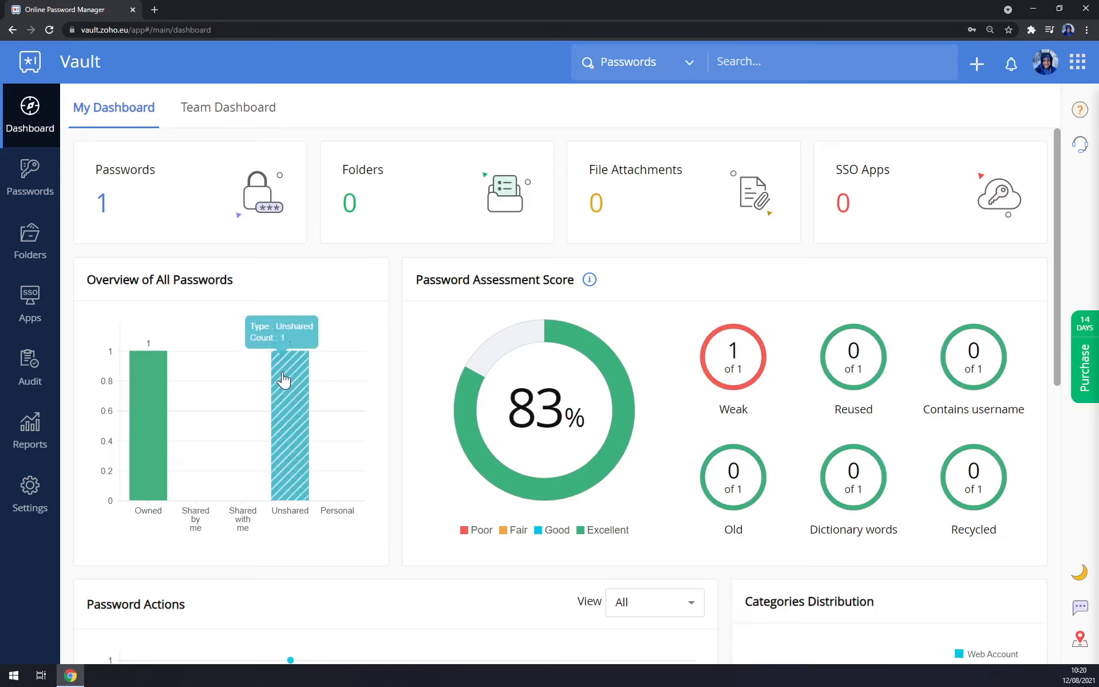
mouse_move(160, 411)
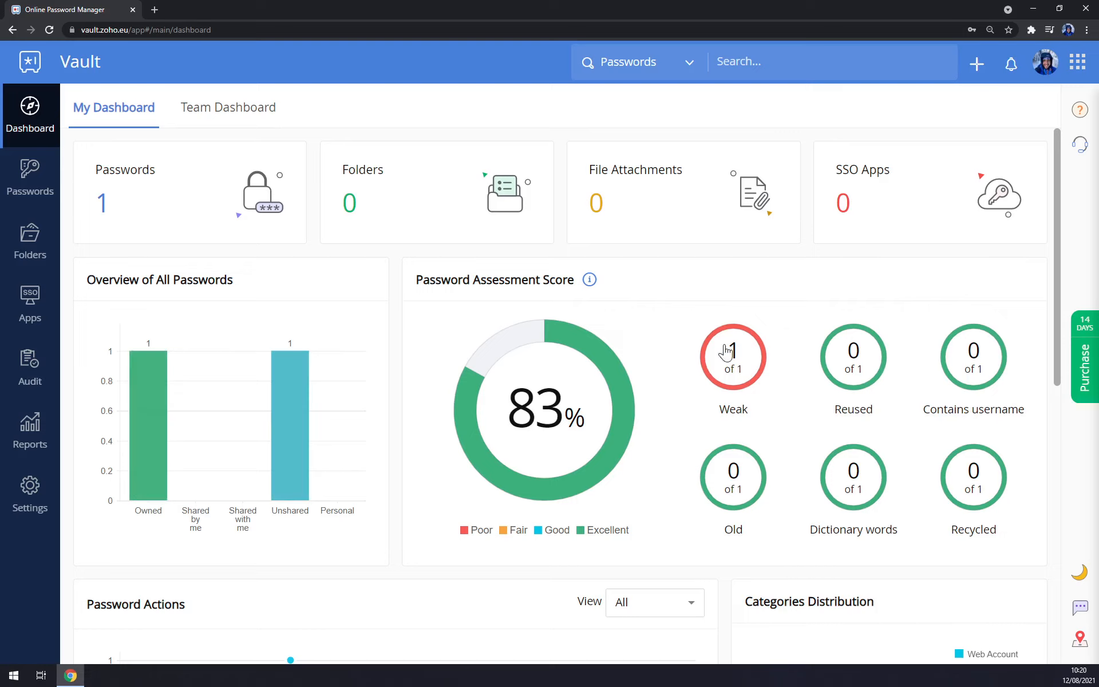
scroll(727, 369, down, 5)
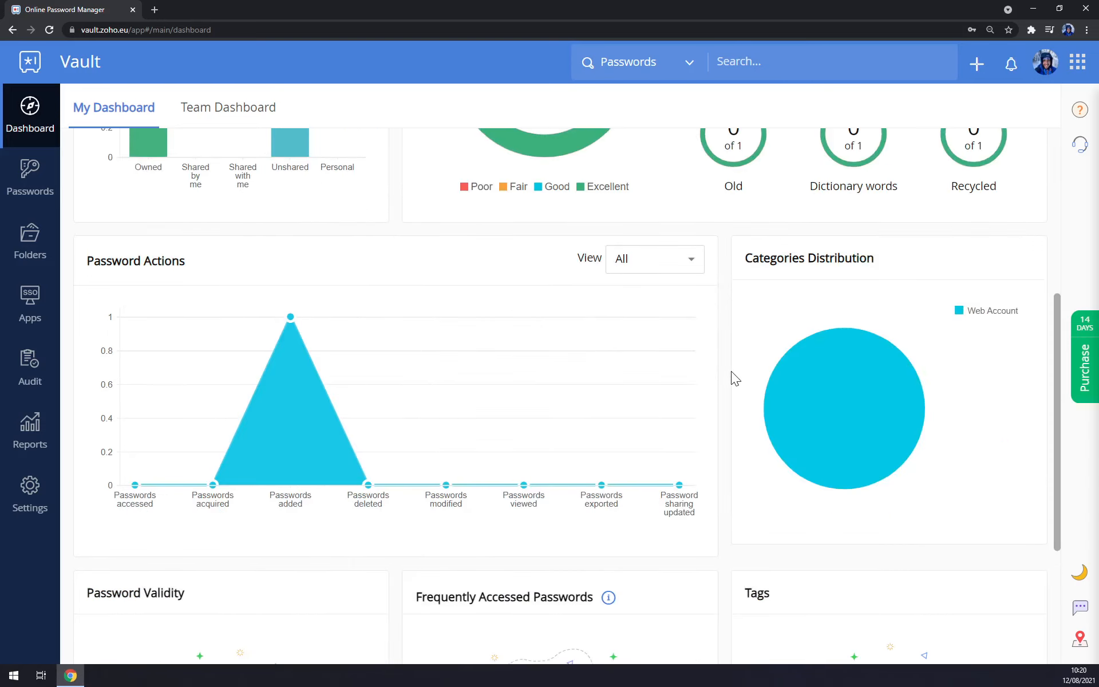
scroll(730, 372, down, 4)
scroll(737, 371, up, 10)
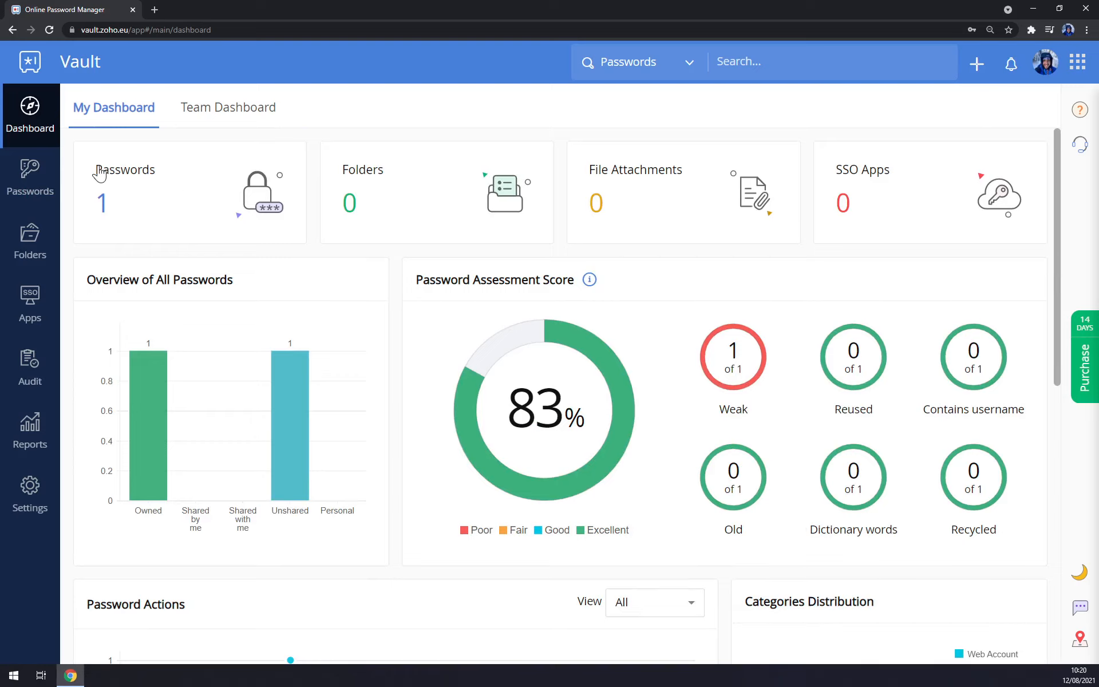
Check Favorites, which holds no passwords, then go to the empty Folders page.
click(26, 176)
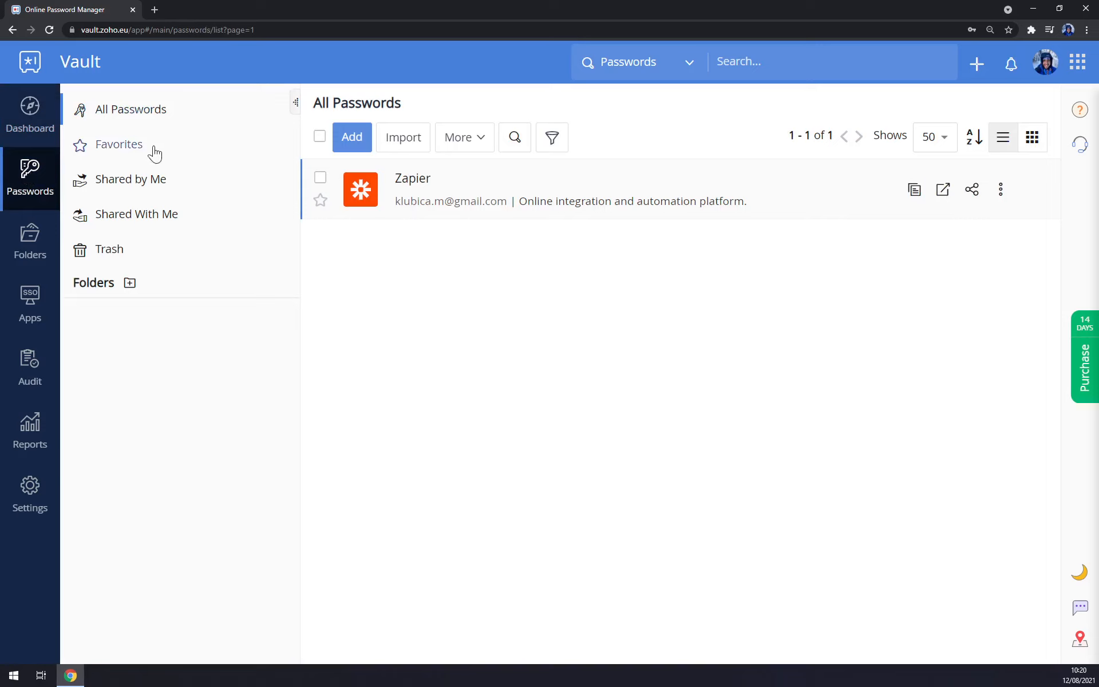
click(129, 145)
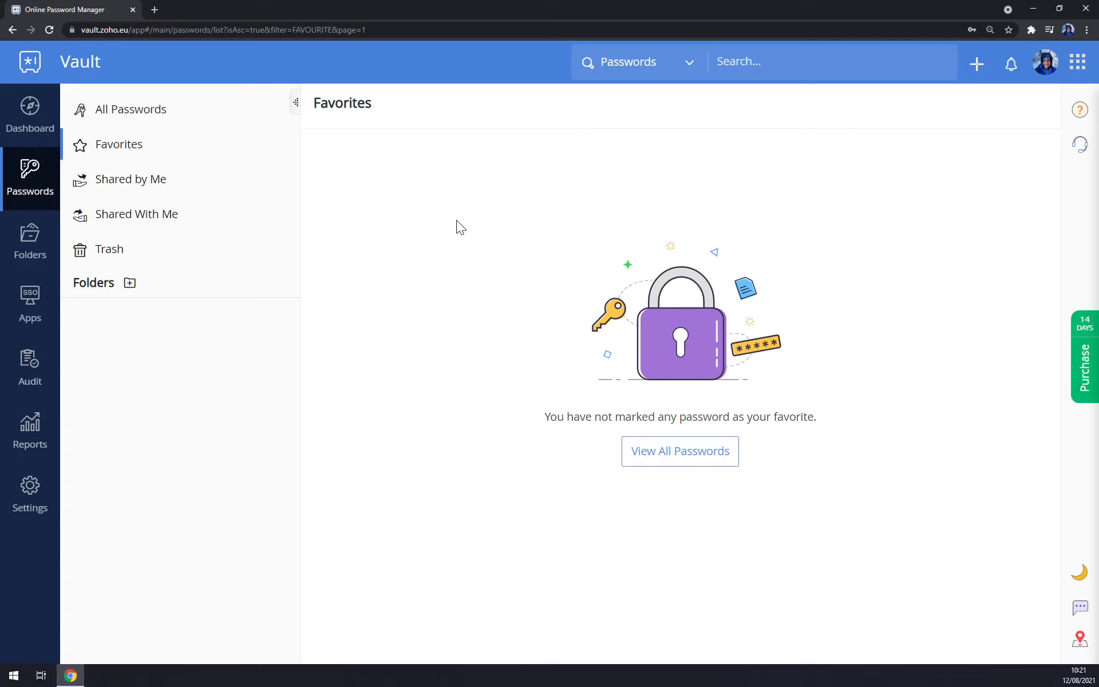
click(46, 242)
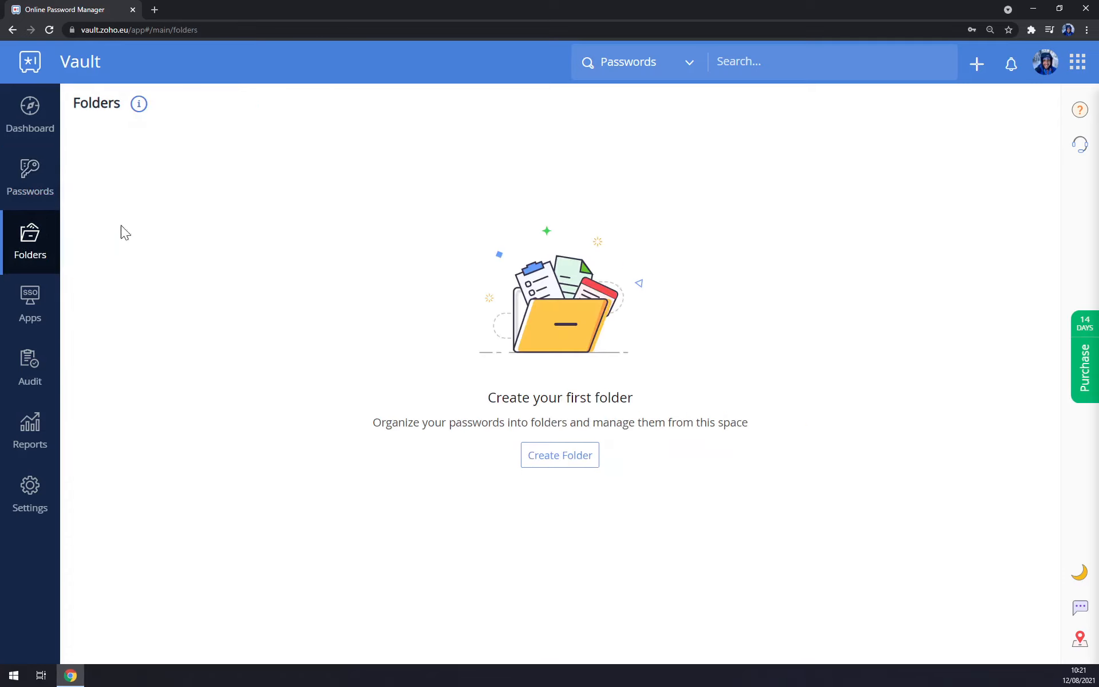
Create a folder named 'Integrations' holding only the Zapier password, with the default parent folder.
click(554, 460)
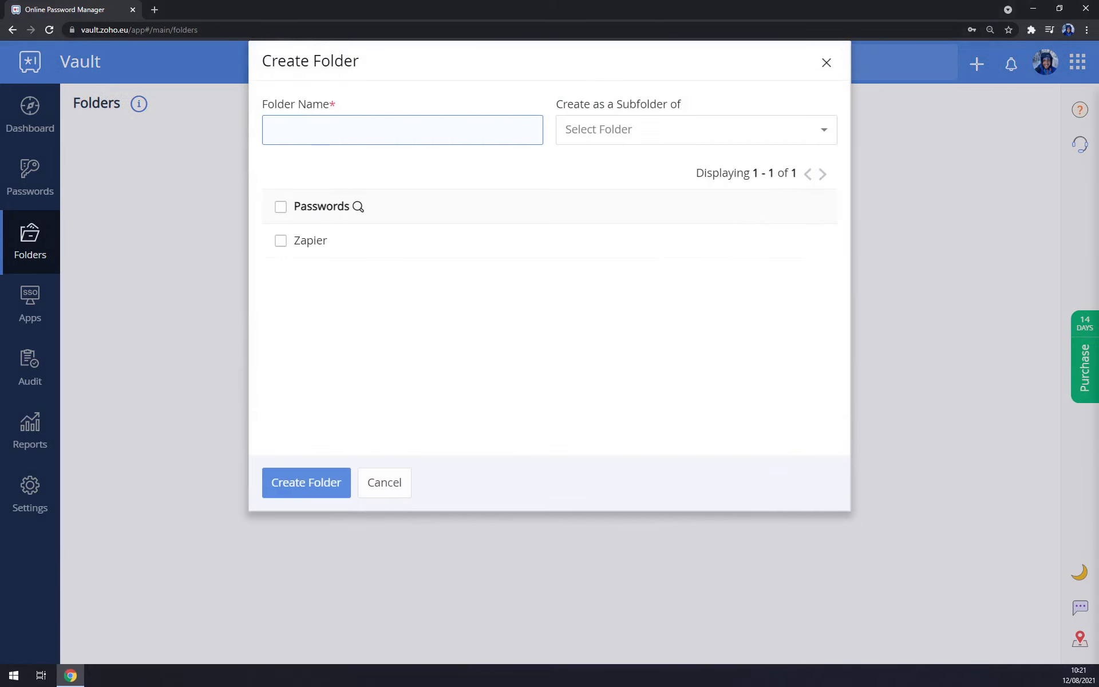
text(Accounting)
click(280, 206)
click(280, 207)
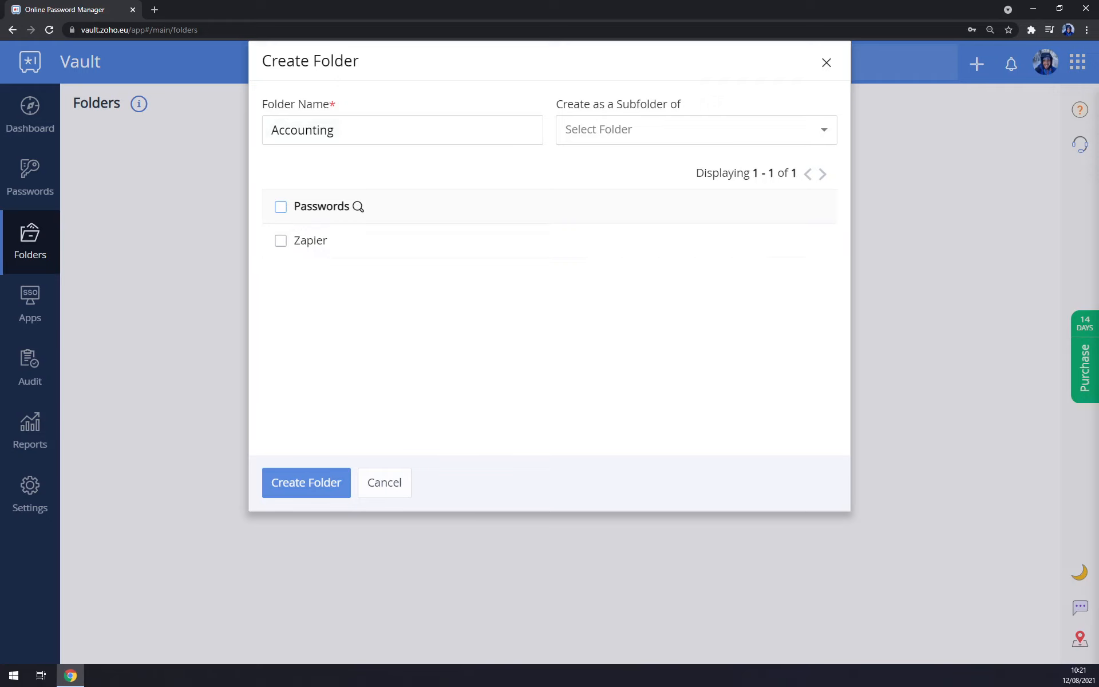
drag(339, 130, 222, 126)
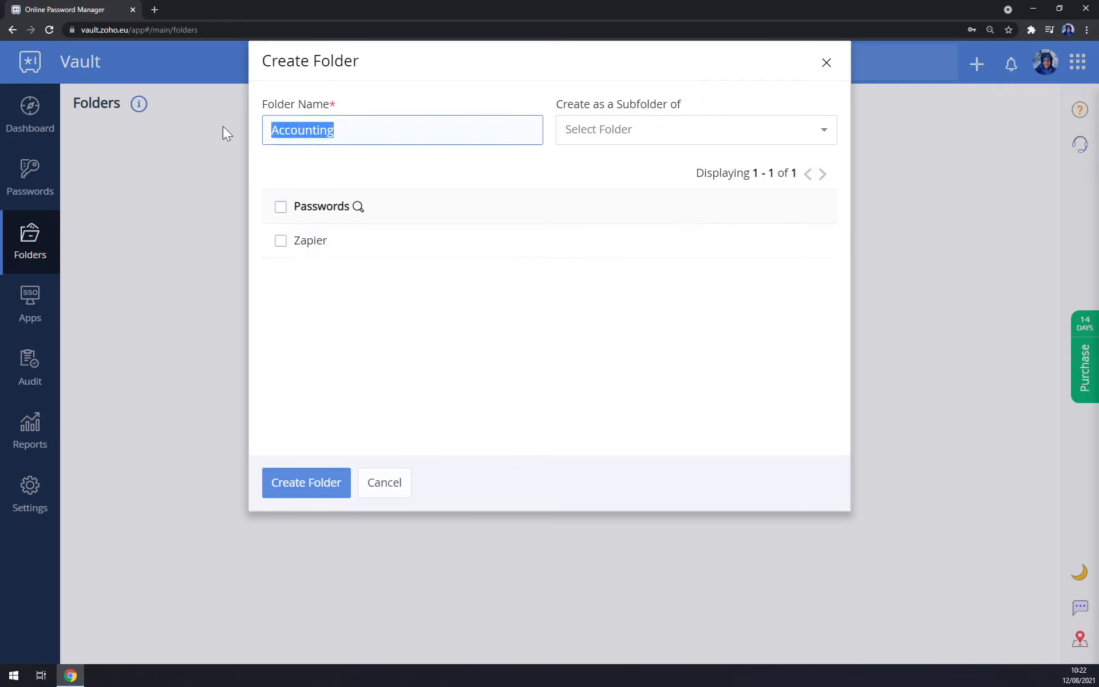
text(Inter)
key(BackSpace)
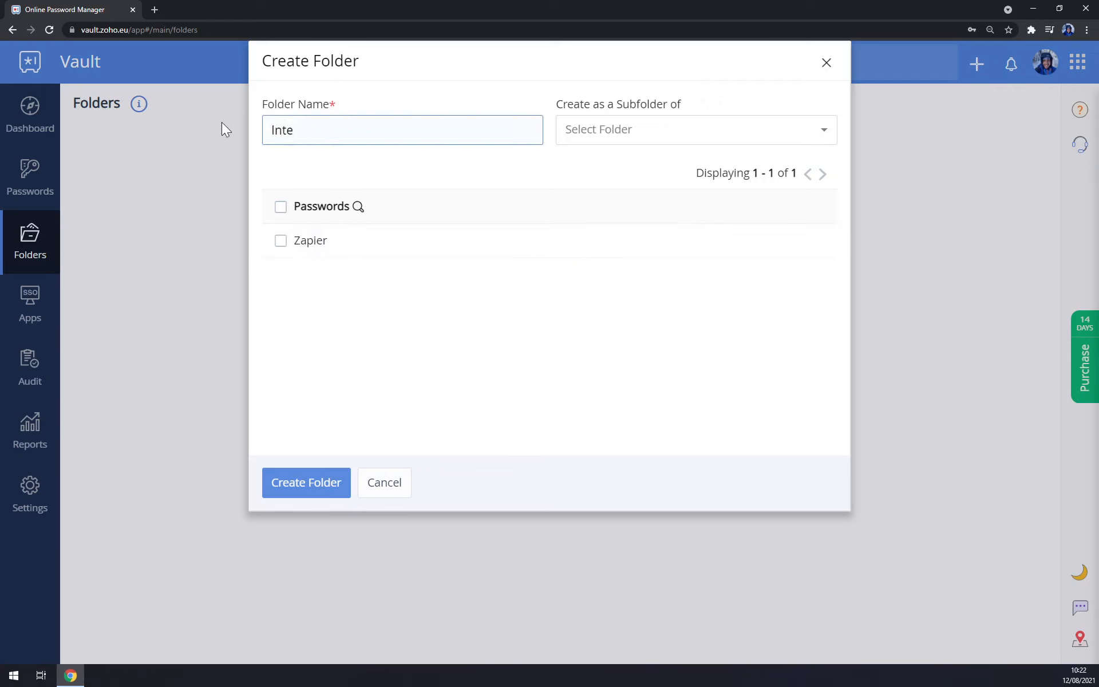
text(grations)
click(286, 206)
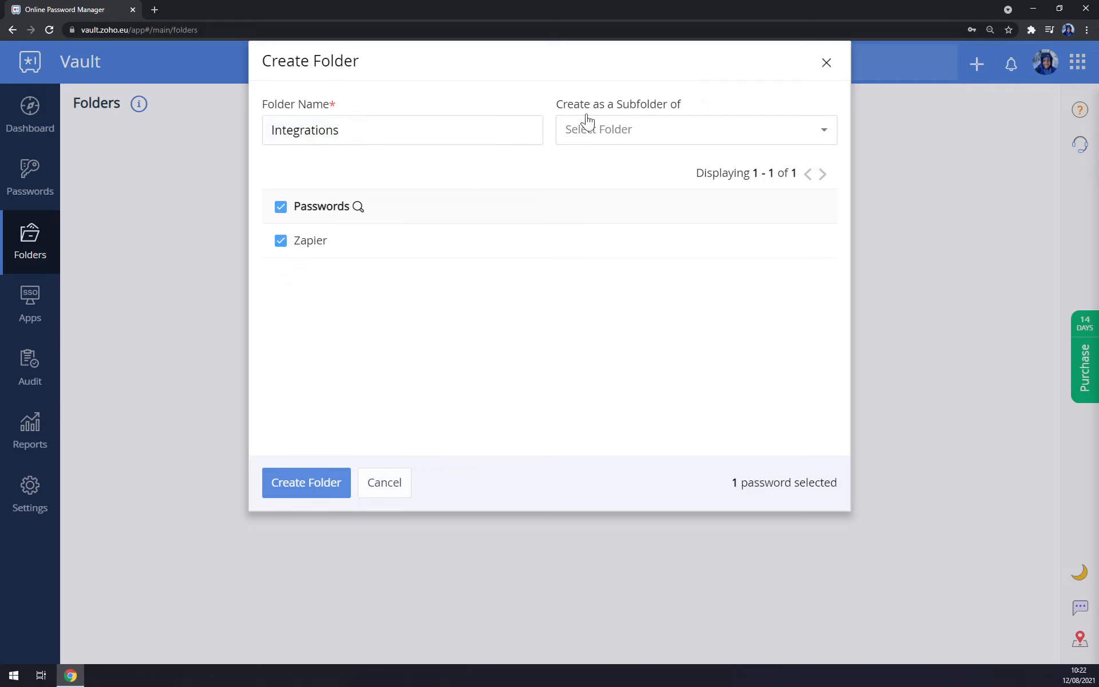
click(638, 142)
click(548, 307)
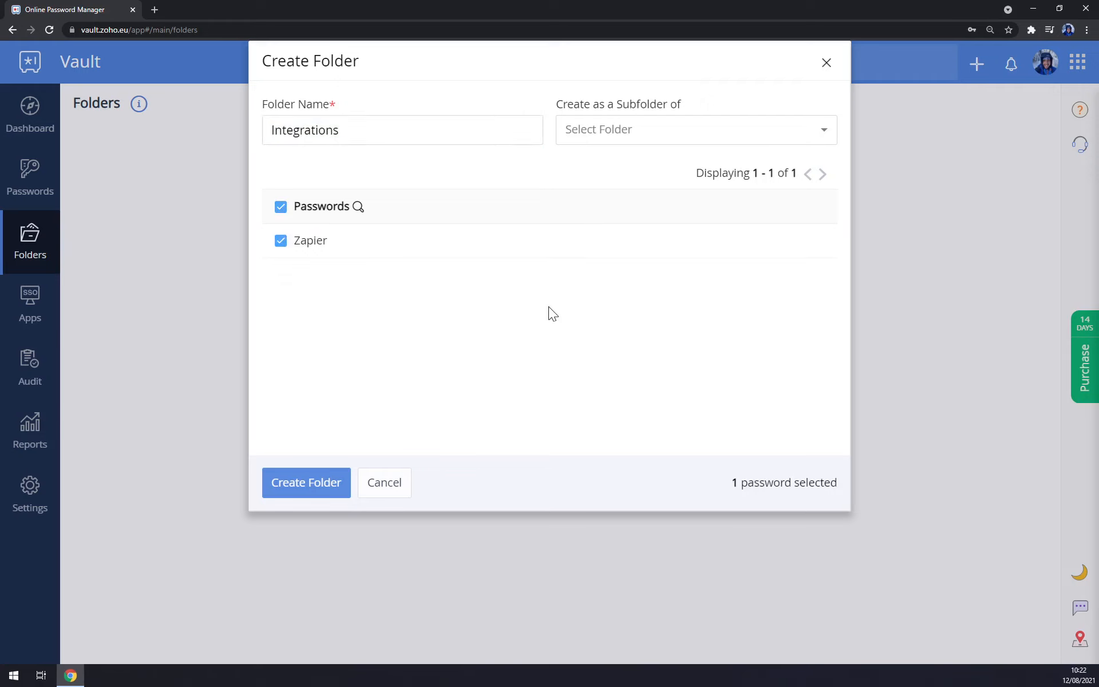
click(324, 491)
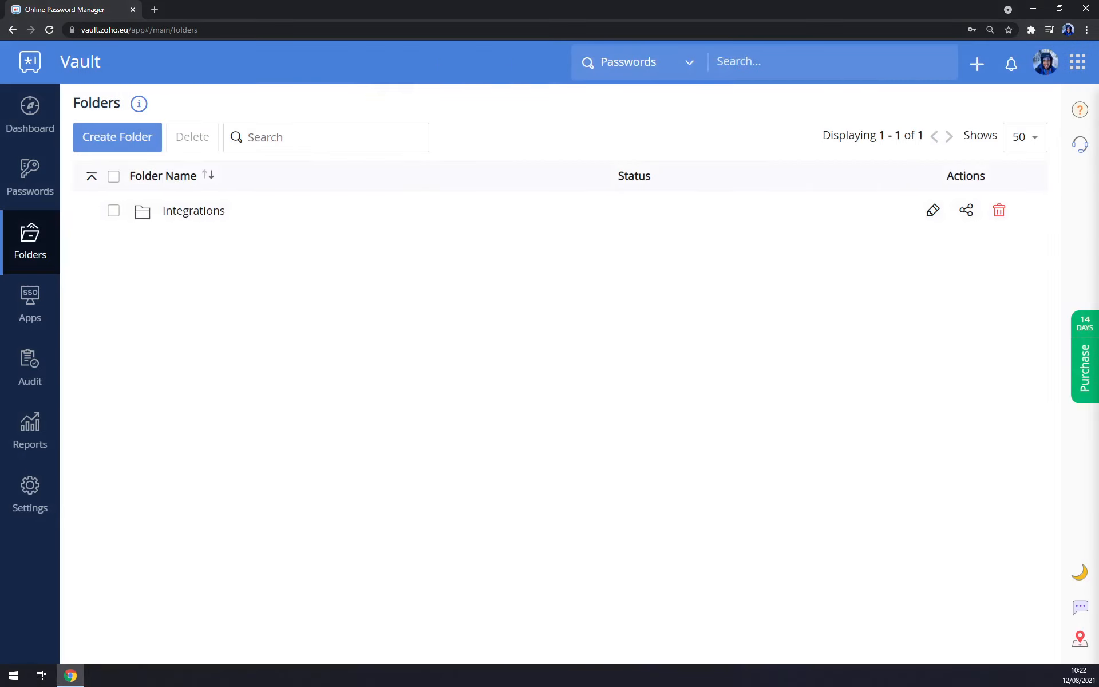
View the Integrations folder, close its Share Folder With dialog without sharing, and go to Apps.
click(191, 210)
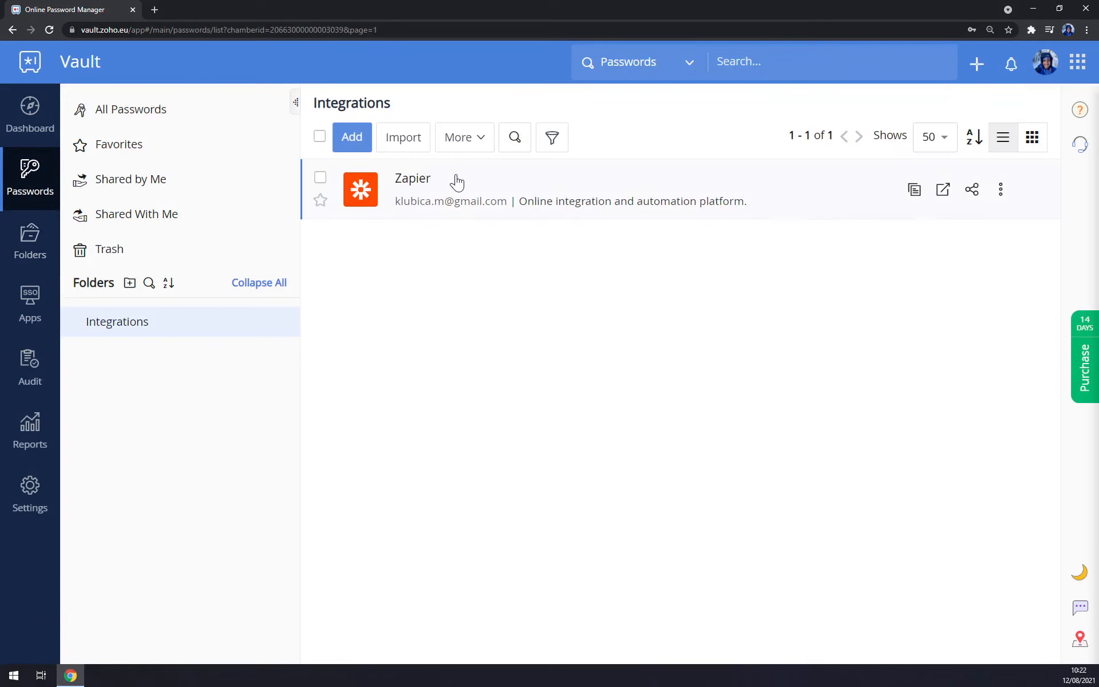
click(23, 252)
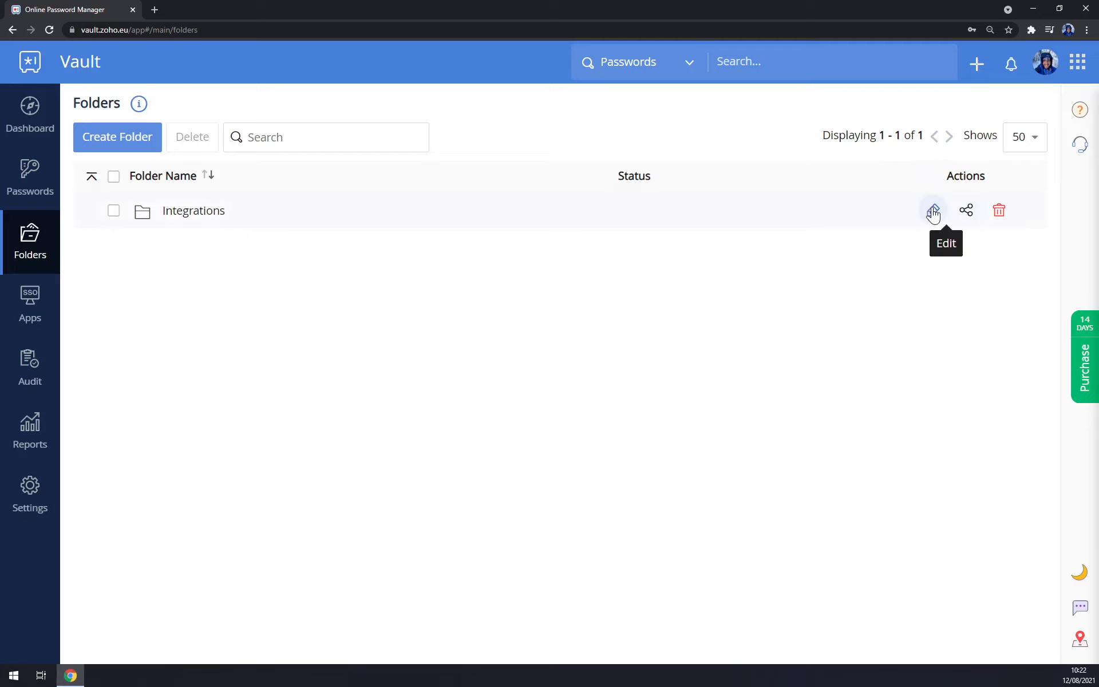
click(965, 212)
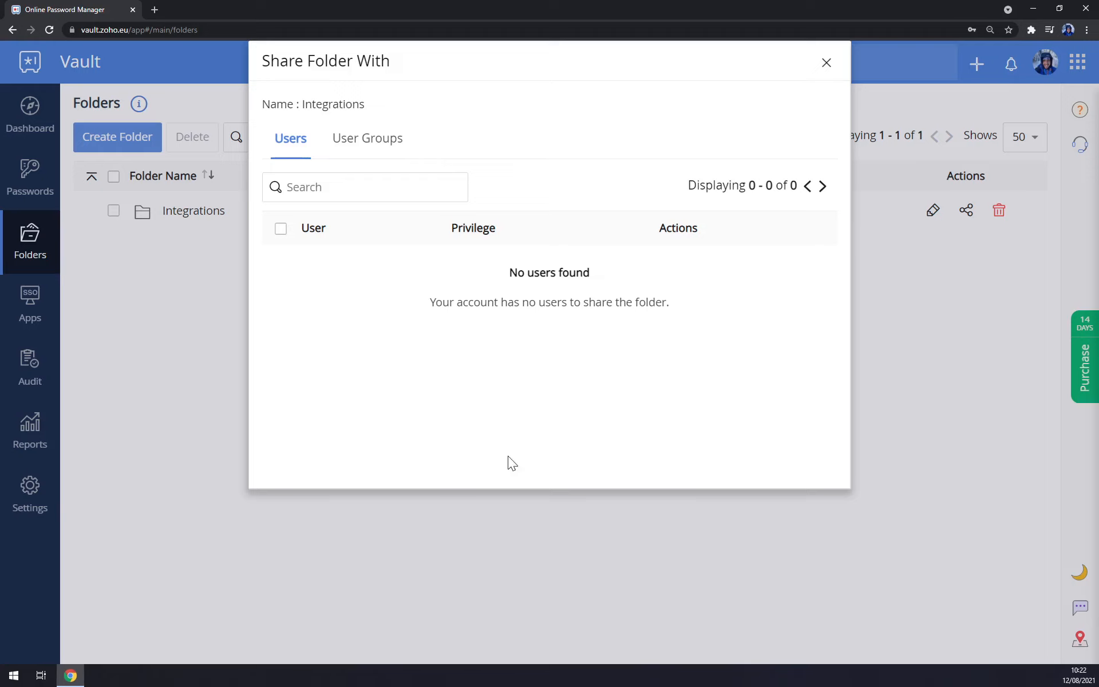
click(281, 229)
click(279, 228)
click(825, 65)
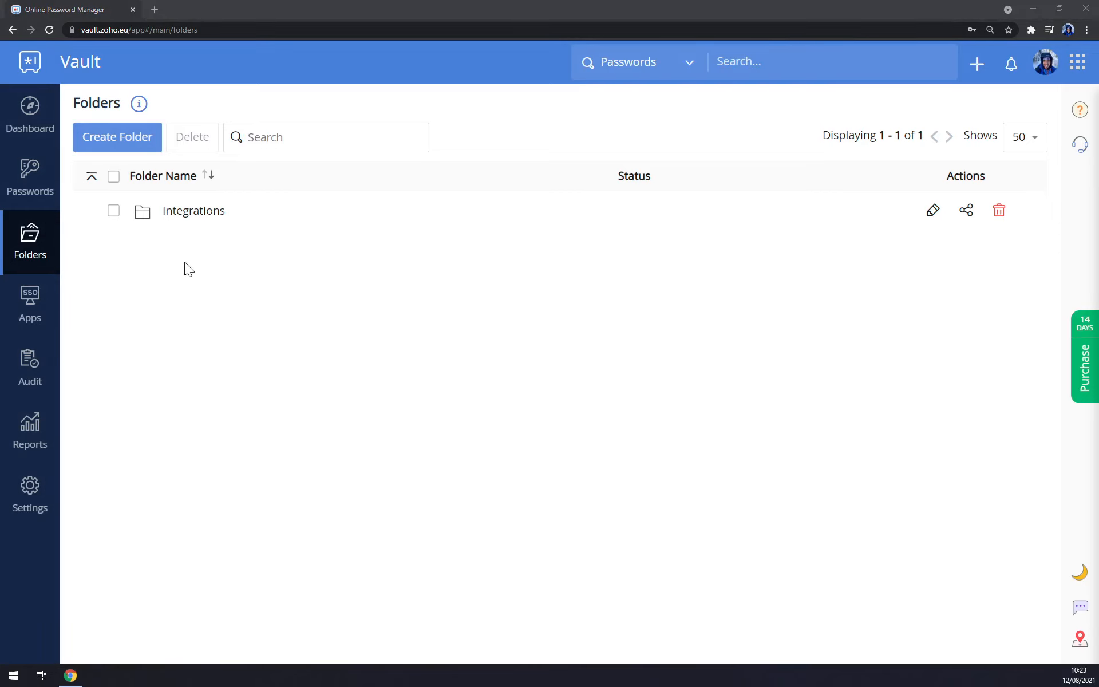
click(26, 302)
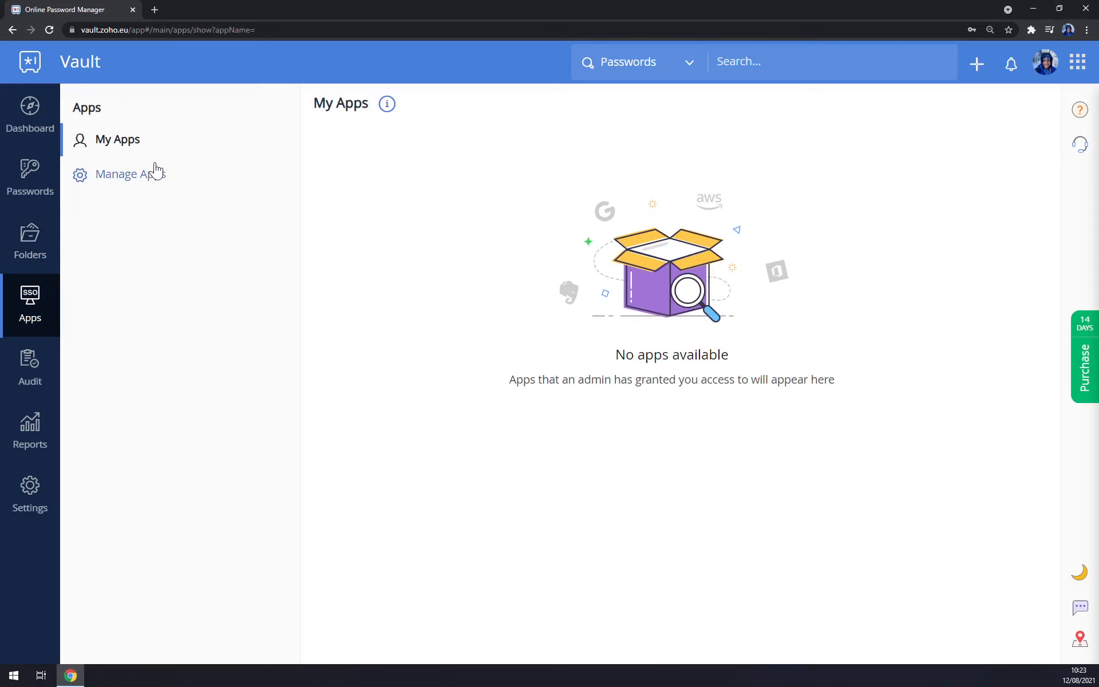
Add Airtable from the ERP supported apps in Manage Apps, keeping its default name and access settings.
click(135, 175)
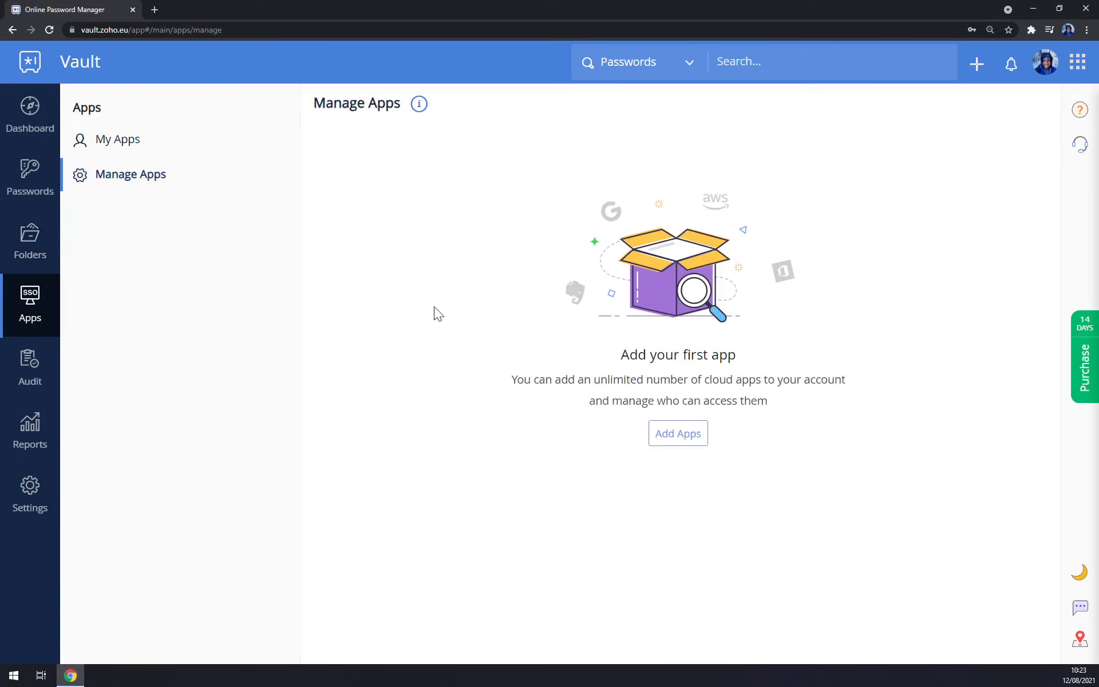
click(686, 441)
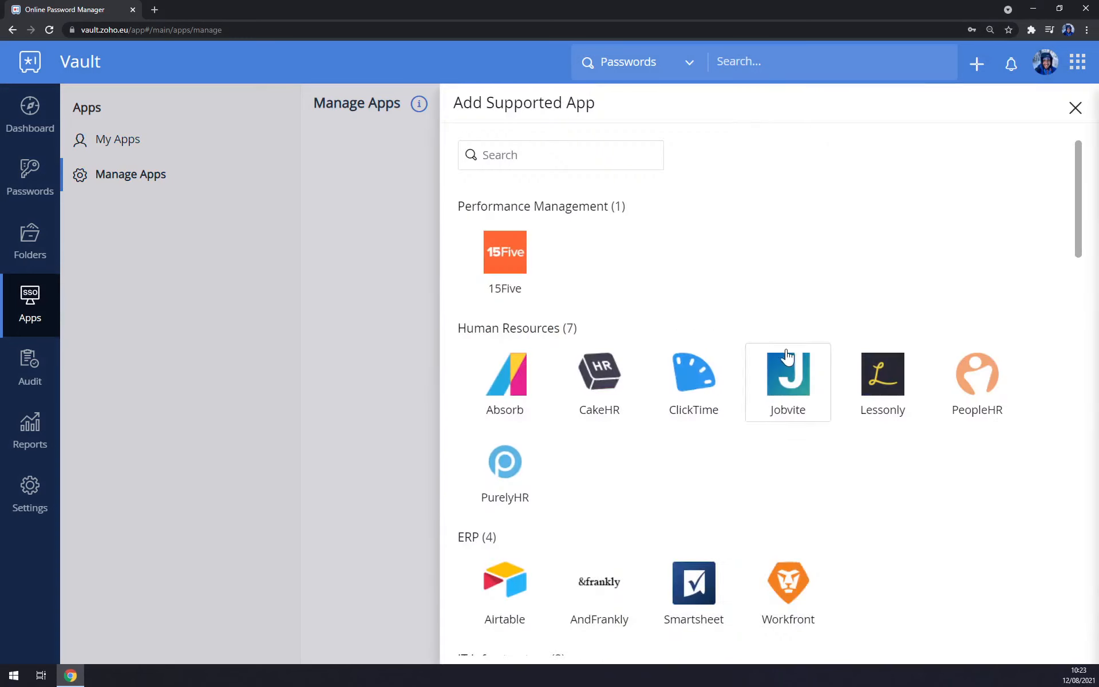
scroll(790, 366, down, 5)
scroll(765, 361, up, 2)
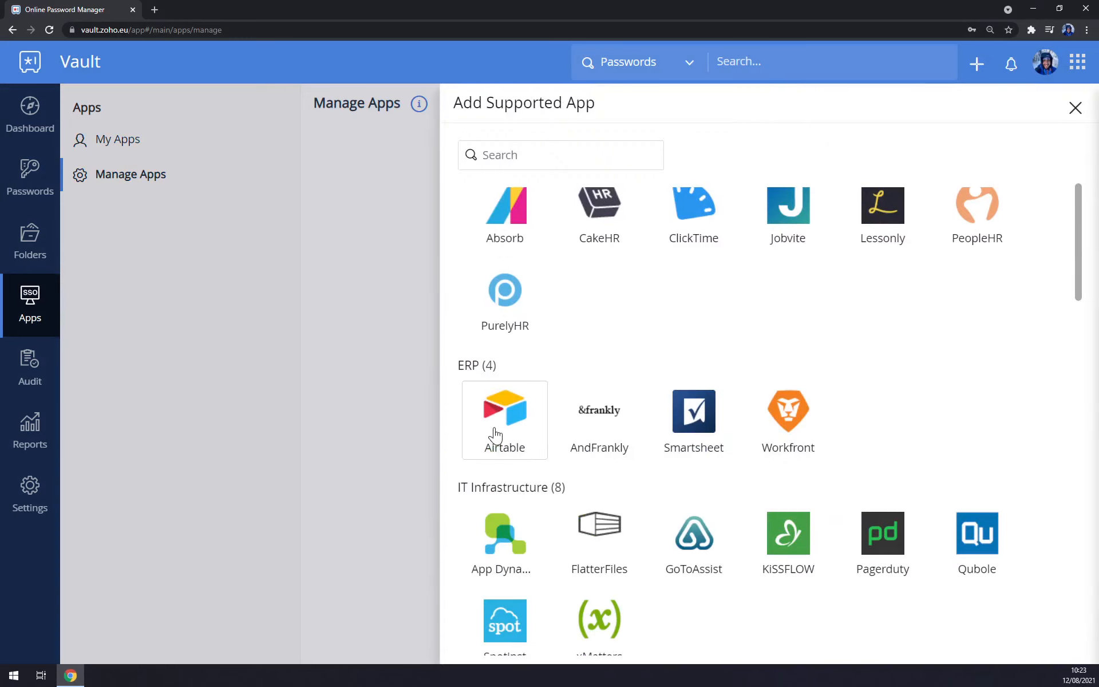
scroll(518, 417, down, 8)
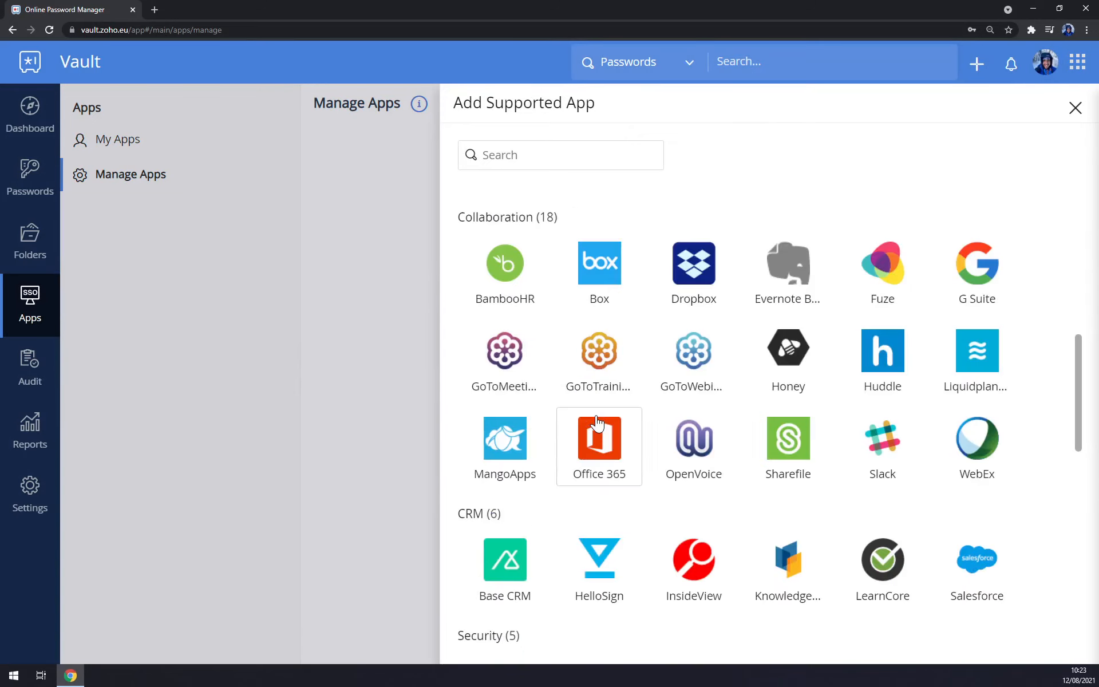
scroll(901, 307, down, 5)
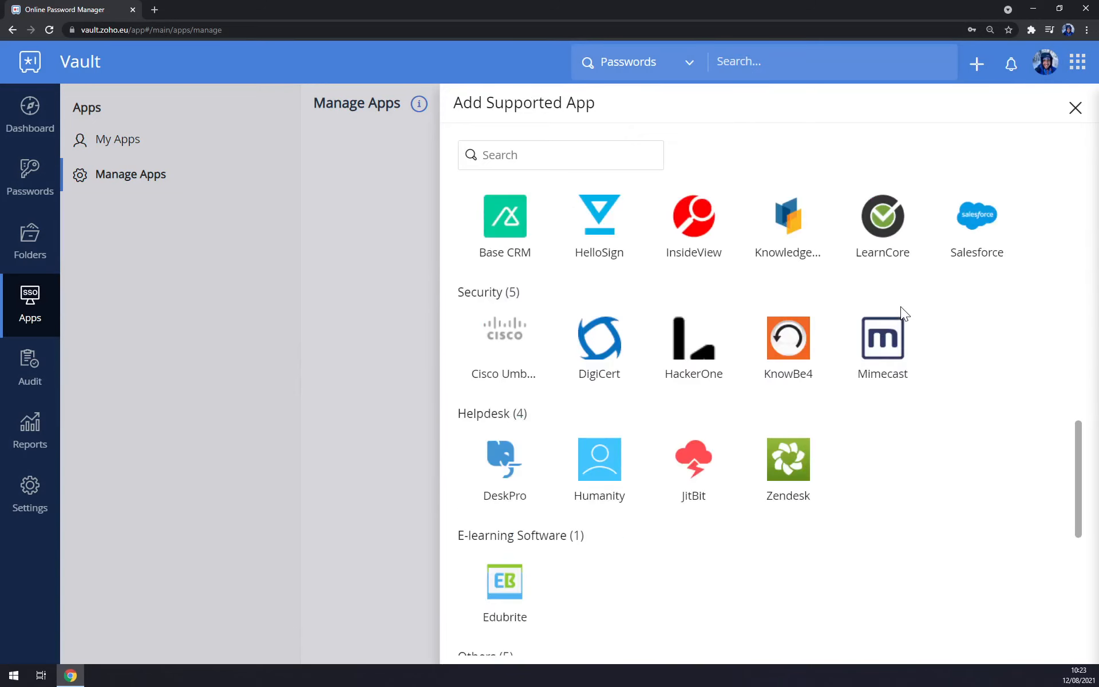
scroll(704, 458, up, 10)
click(506, 366)
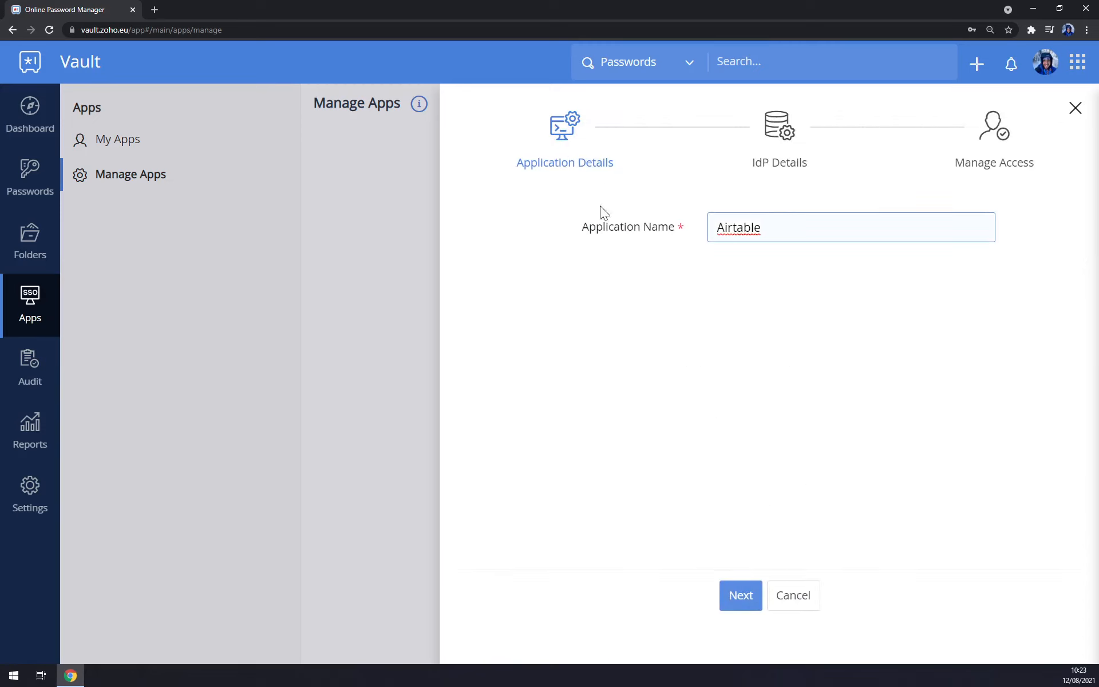
click(737, 594)
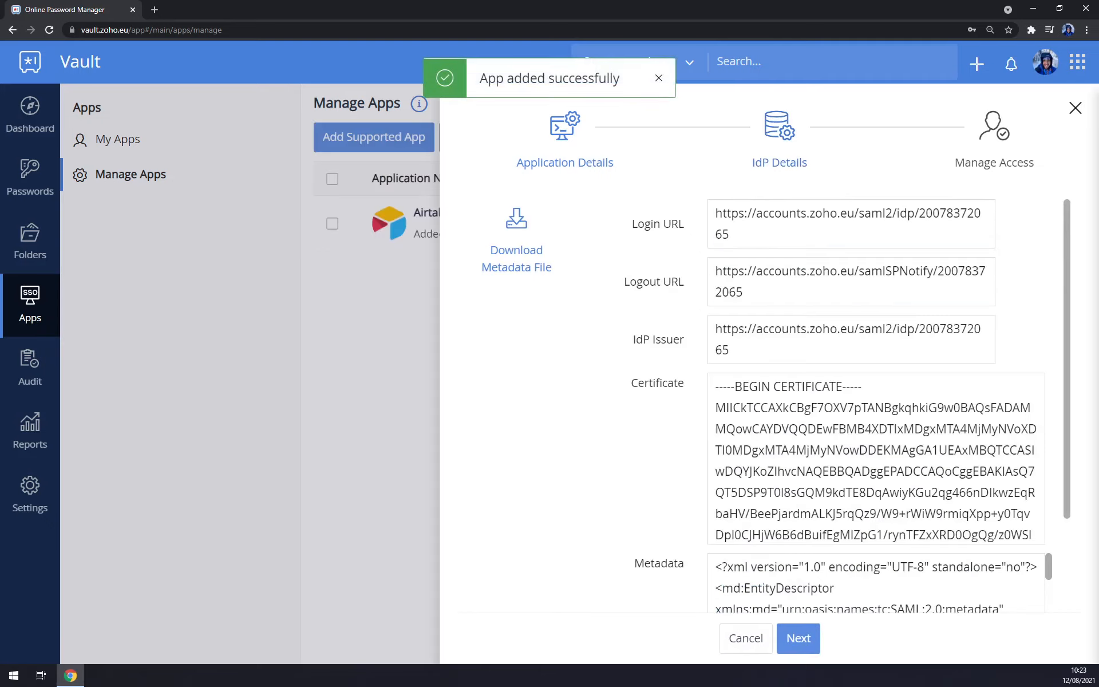
scroll(747, 539, down, 5)
click(798, 637)
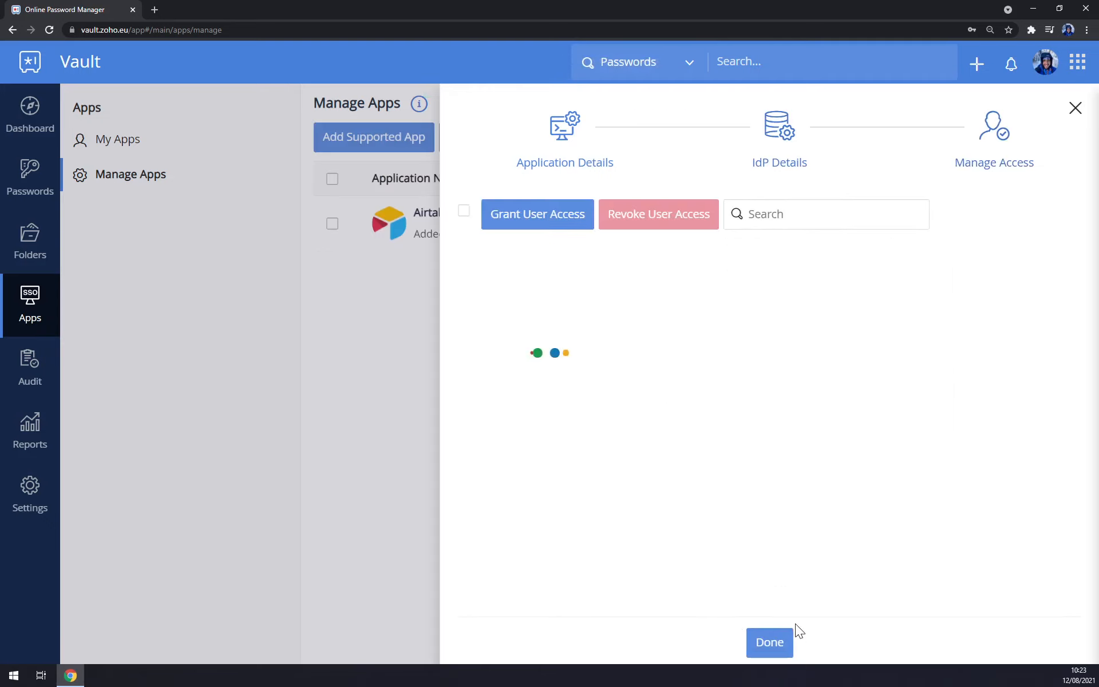
click(773, 642)
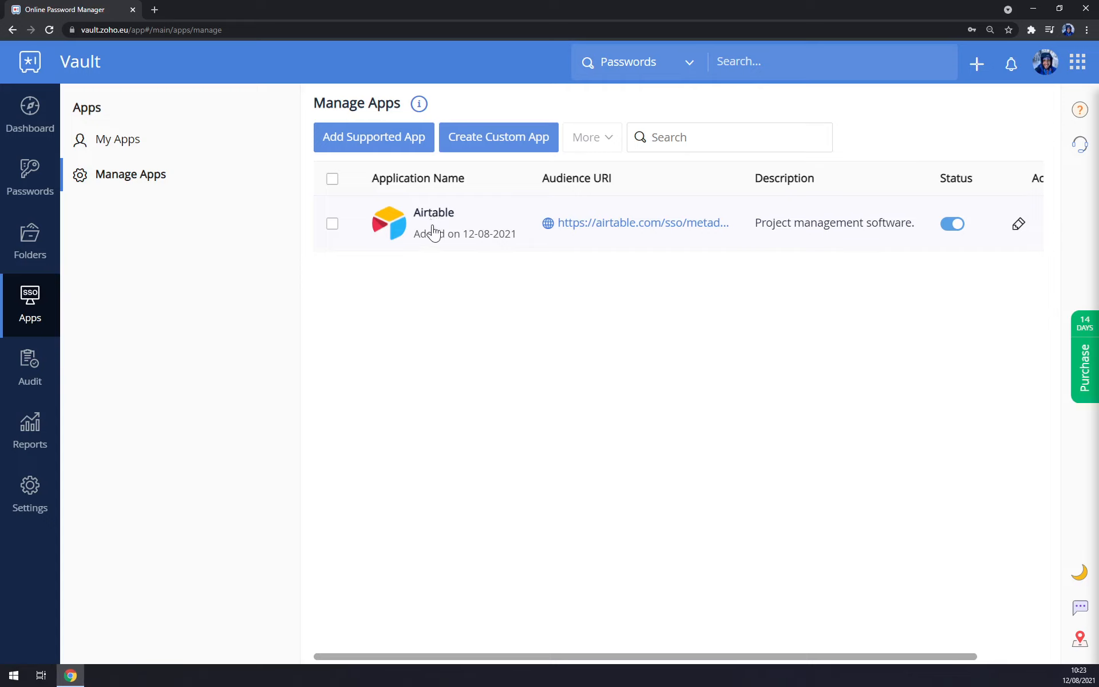
Disable and re-enable the Airtable app, then view the password audit log.
click(952, 223)
click(951, 226)
click(31, 364)
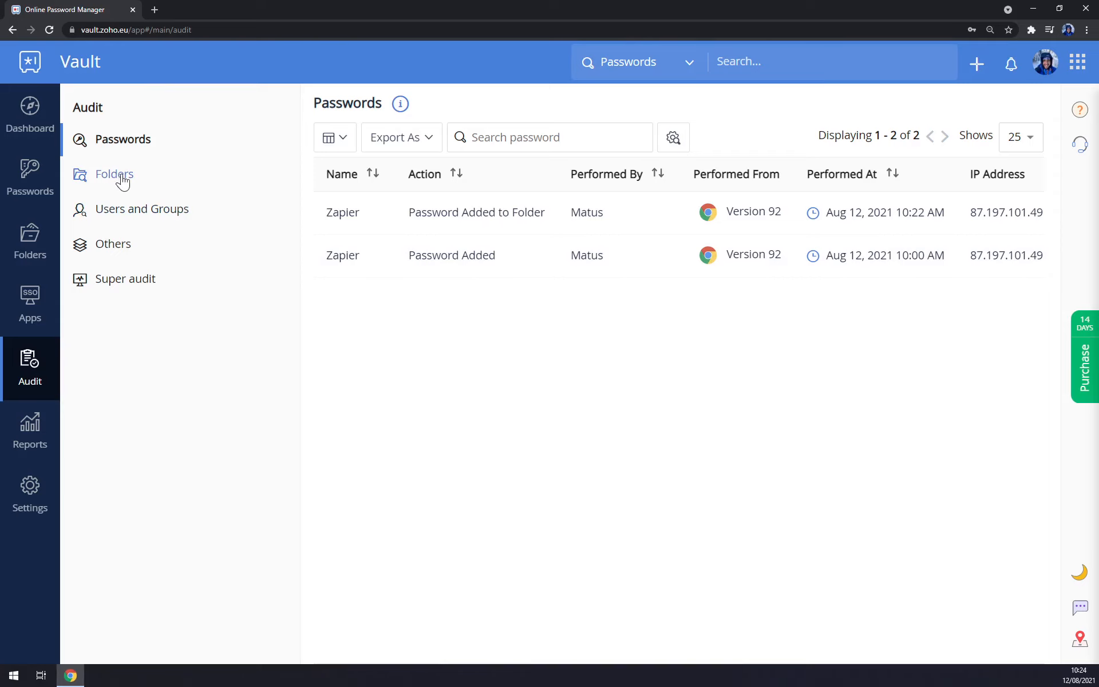
Compare the user access report with the audit log, then open Settings.
click(40, 430)
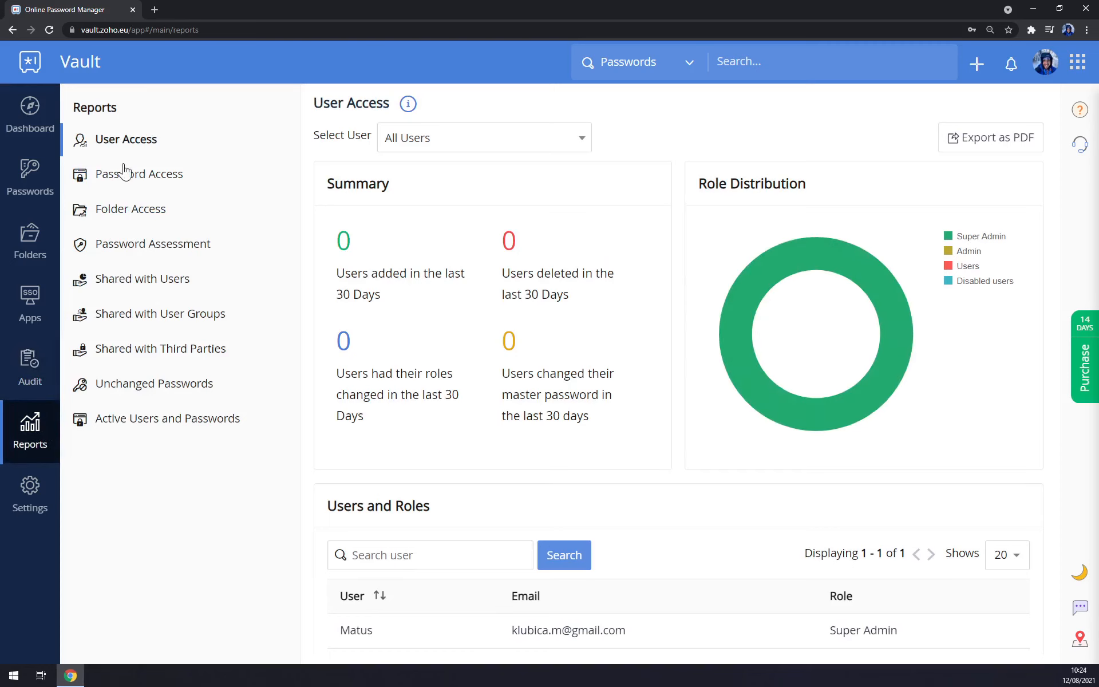
click(24, 378)
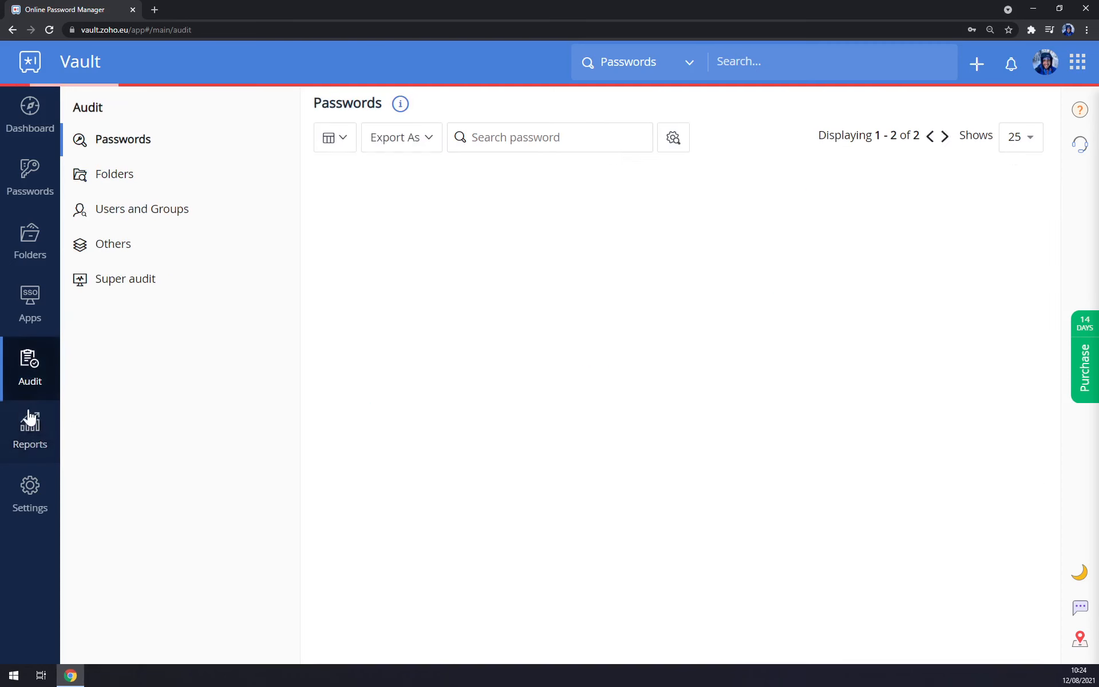
click(32, 438)
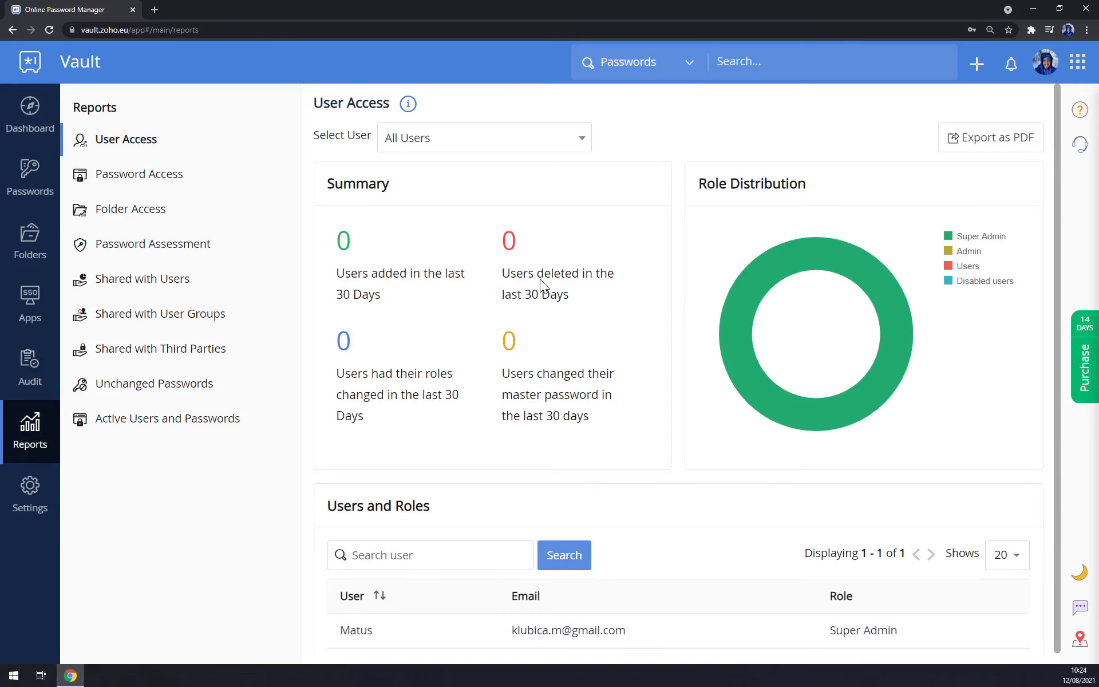
click(23, 487)
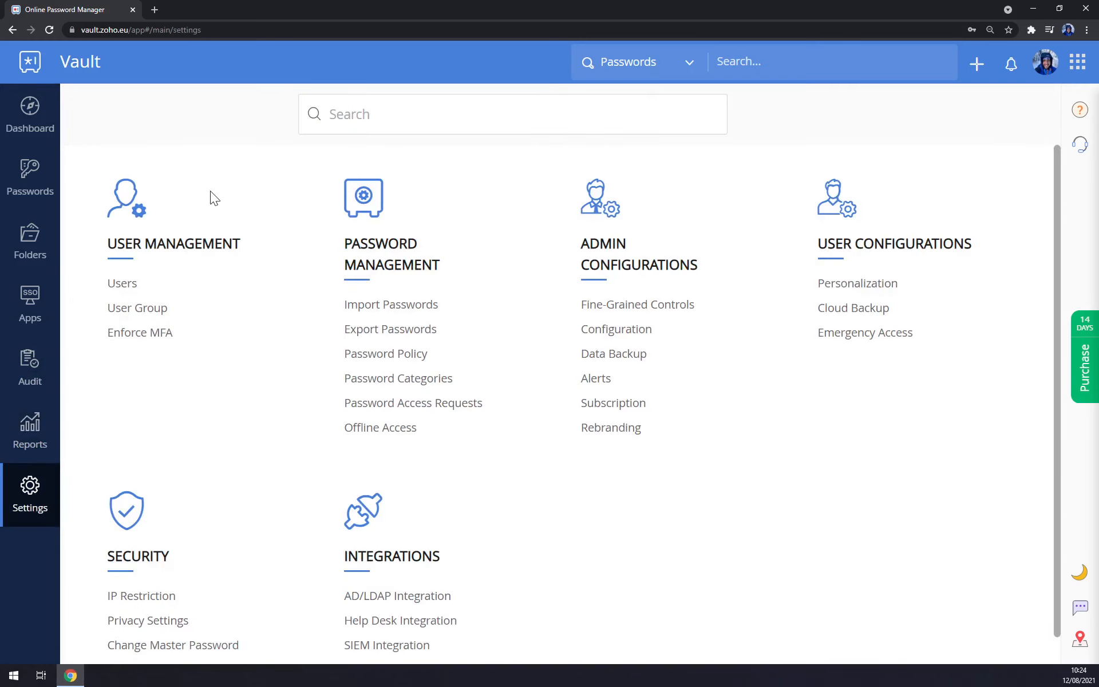
Start a new user group named 'Employees' with the description 'Employees only'.
scroll(704, 261, down, 1)
scroll(695, 263, up, 1)
click(132, 314)
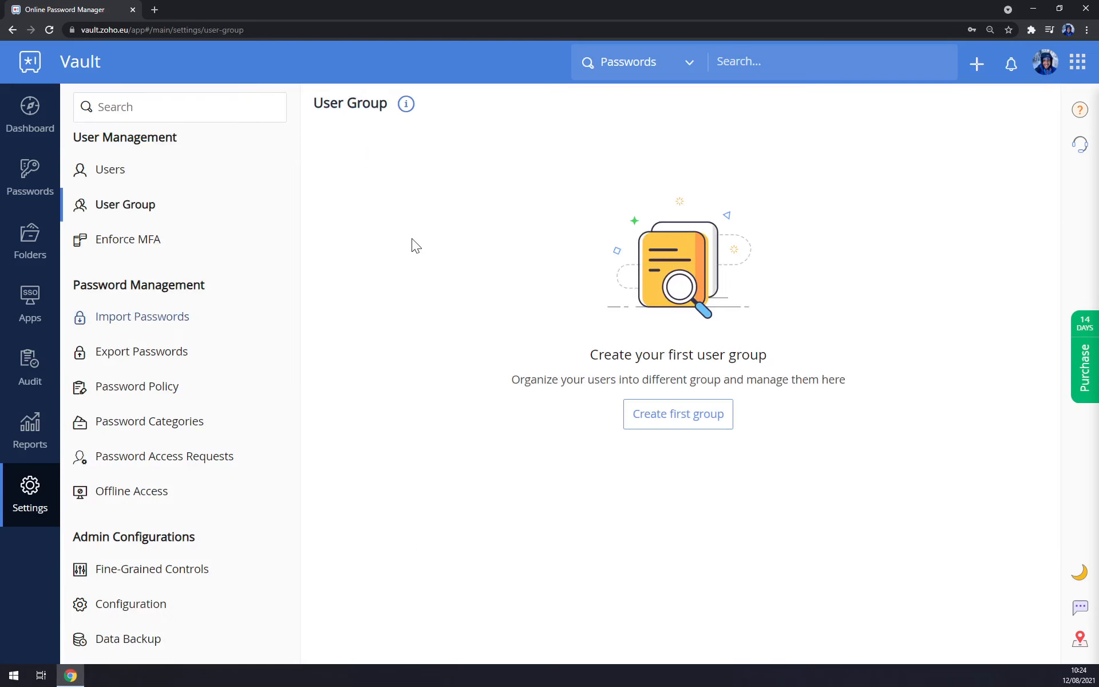
click(675, 415)
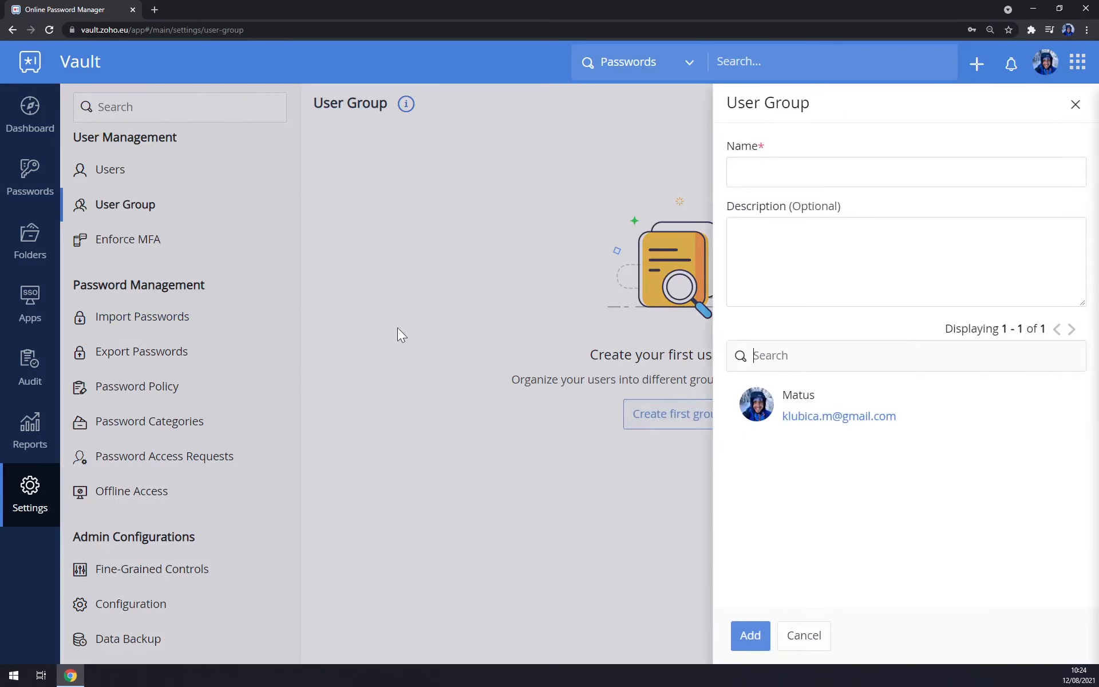
click(793, 164)
text(E)
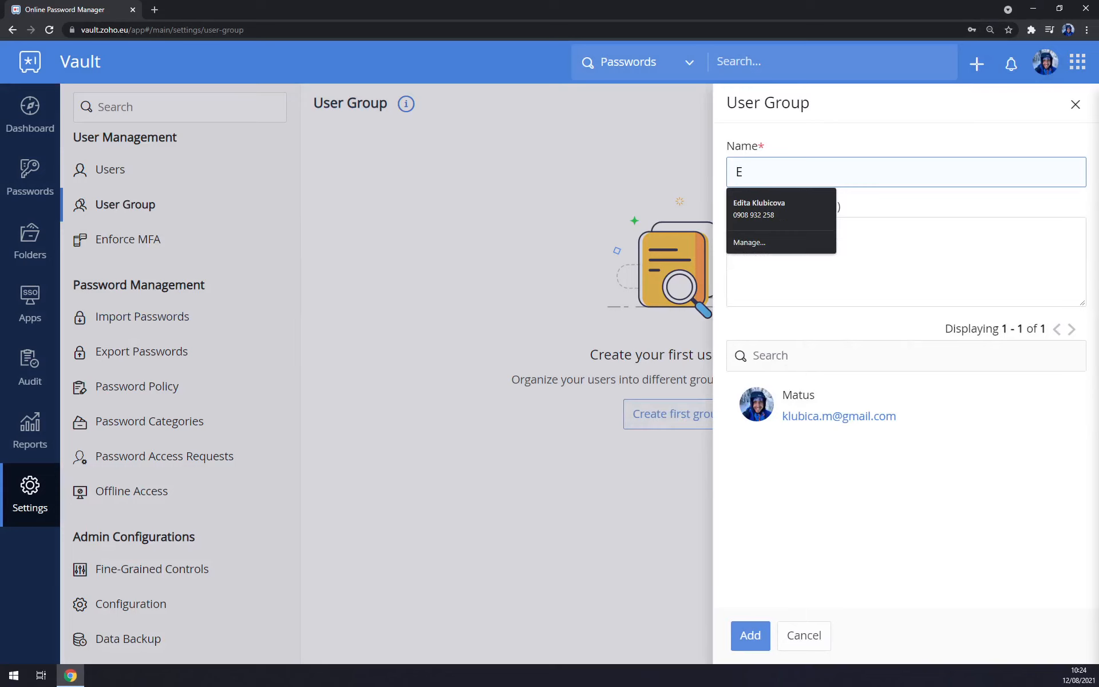
text(mployees)
key(Tab)
text(Emply)
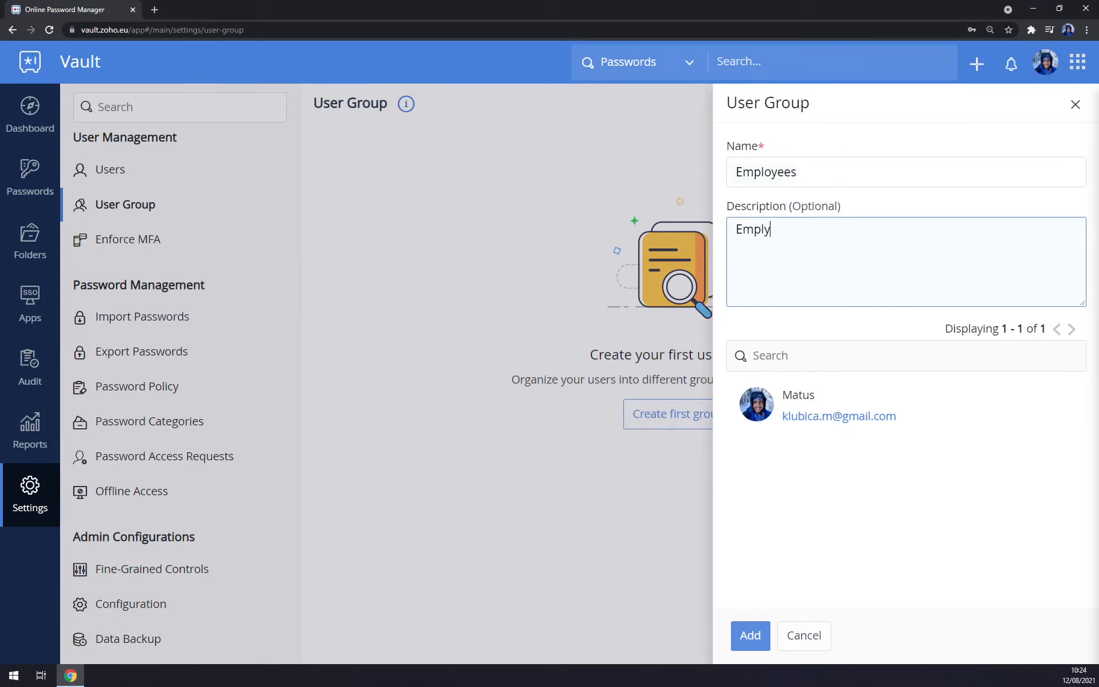
key(BackSpace)
text(oyees onl)
Add the existing user to the Employees group, create it, and show the Users list.
click(745, 638)
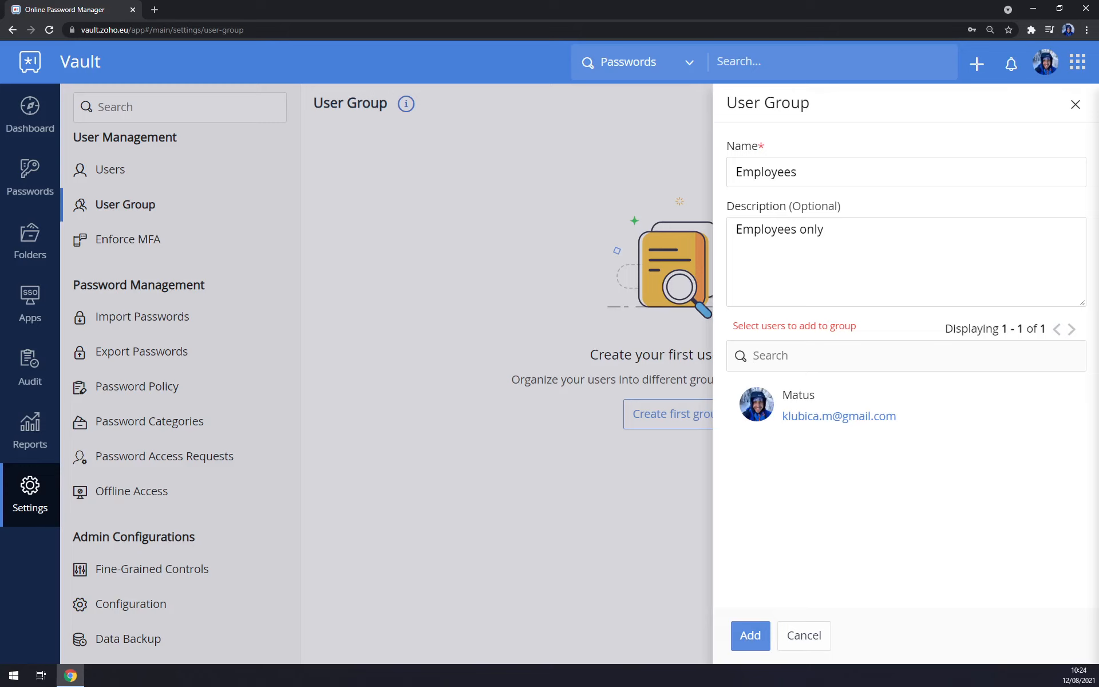
click(757, 407)
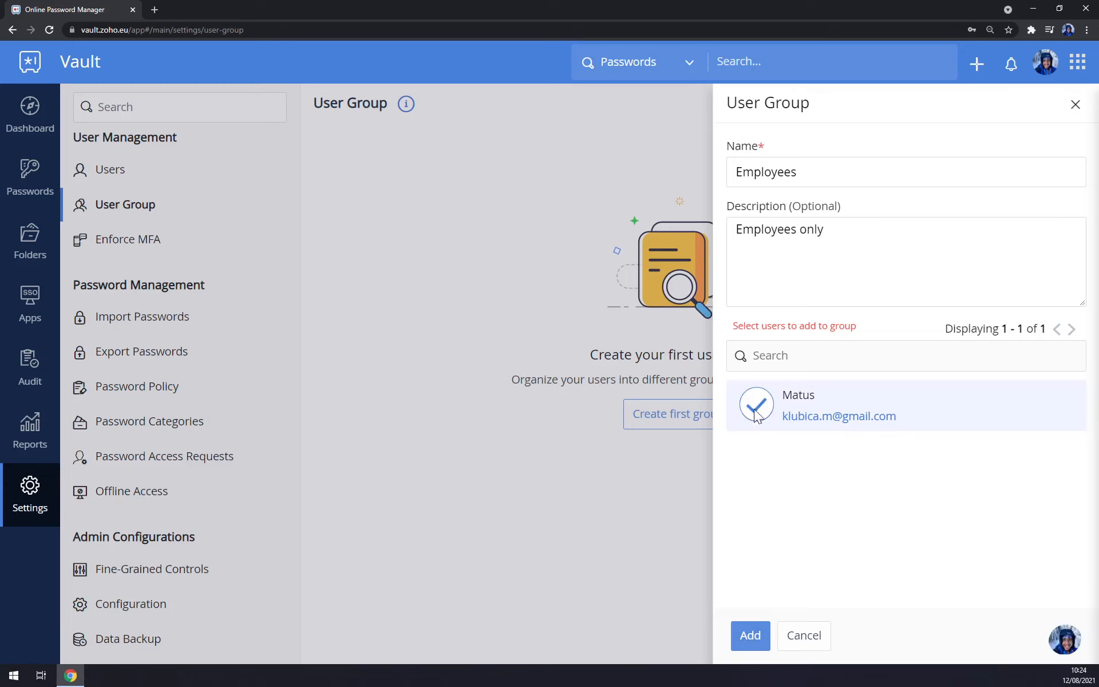
click(764, 640)
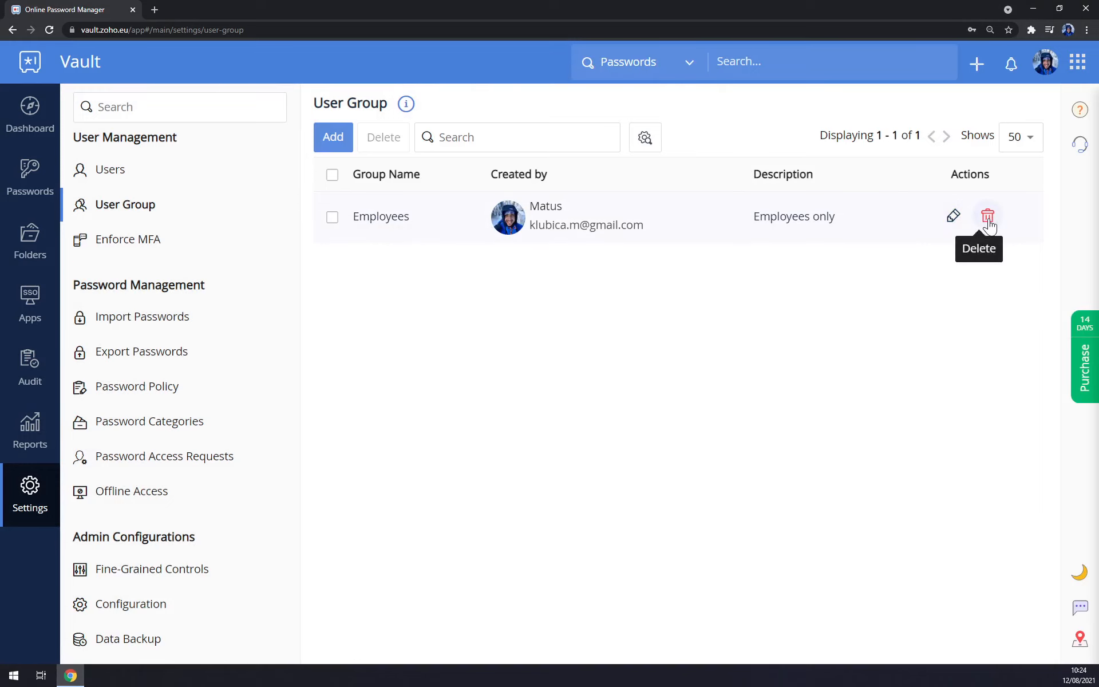
click(127, 181)
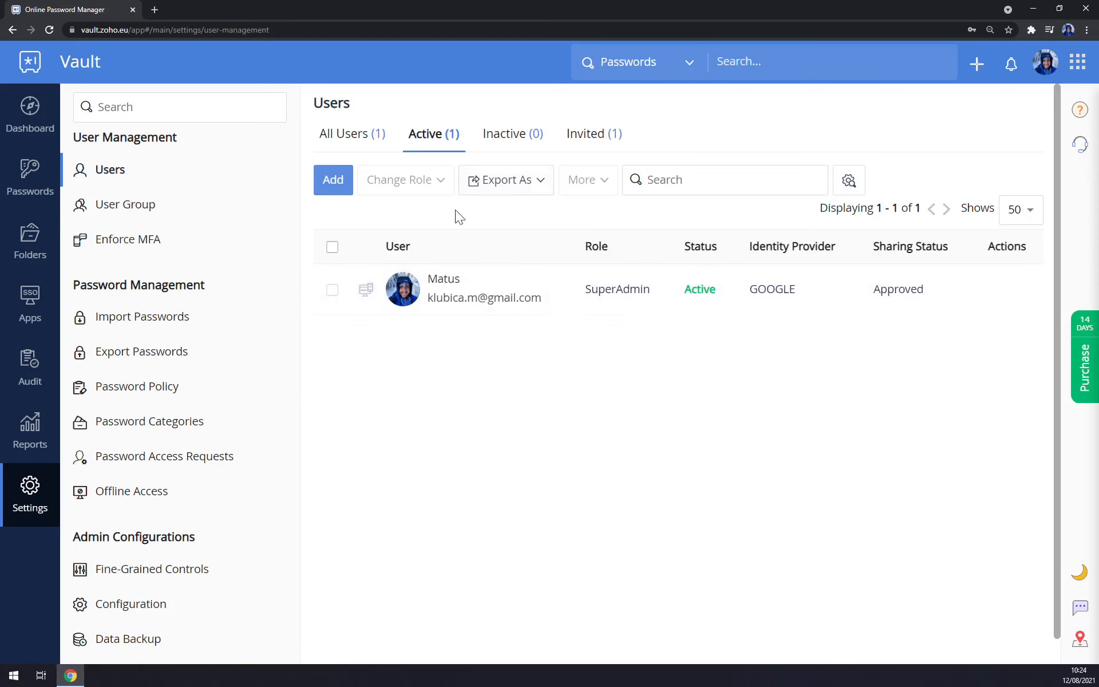
Invite a new user by entering their e-mail address under Invite New Users.
click(342, 187)
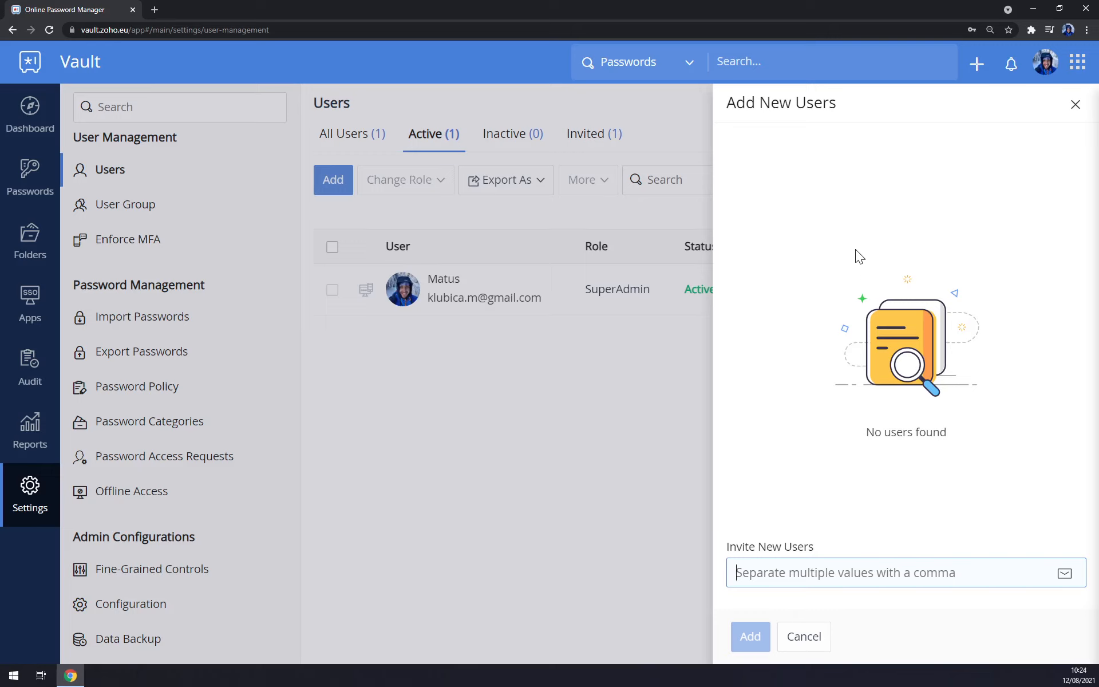
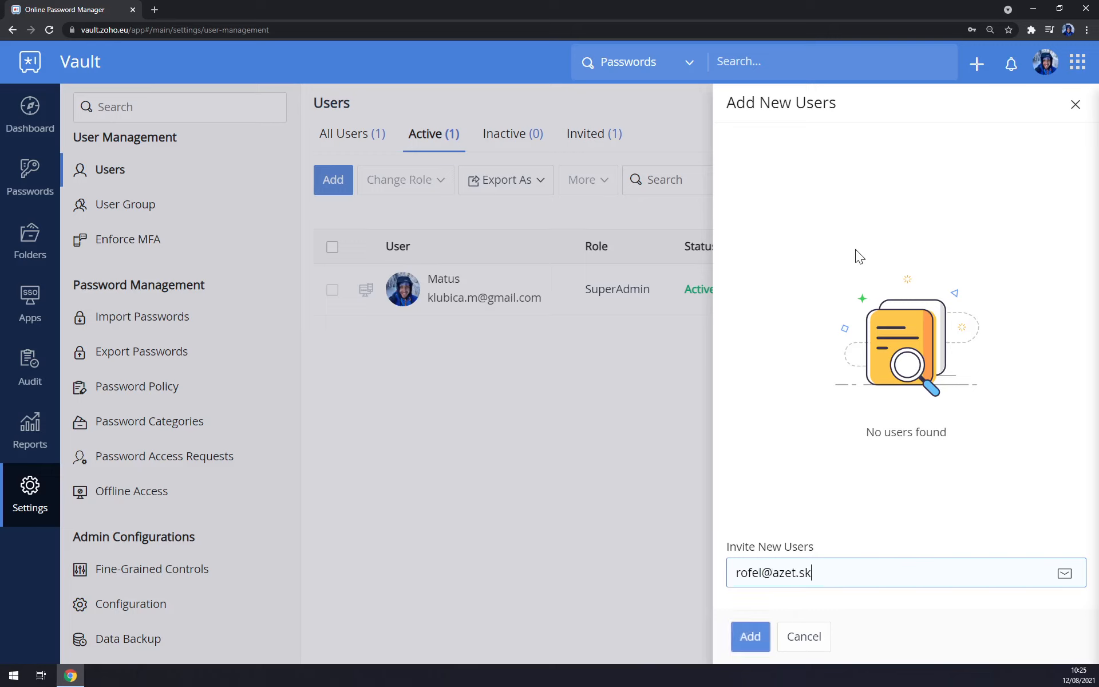
click(751, 639)
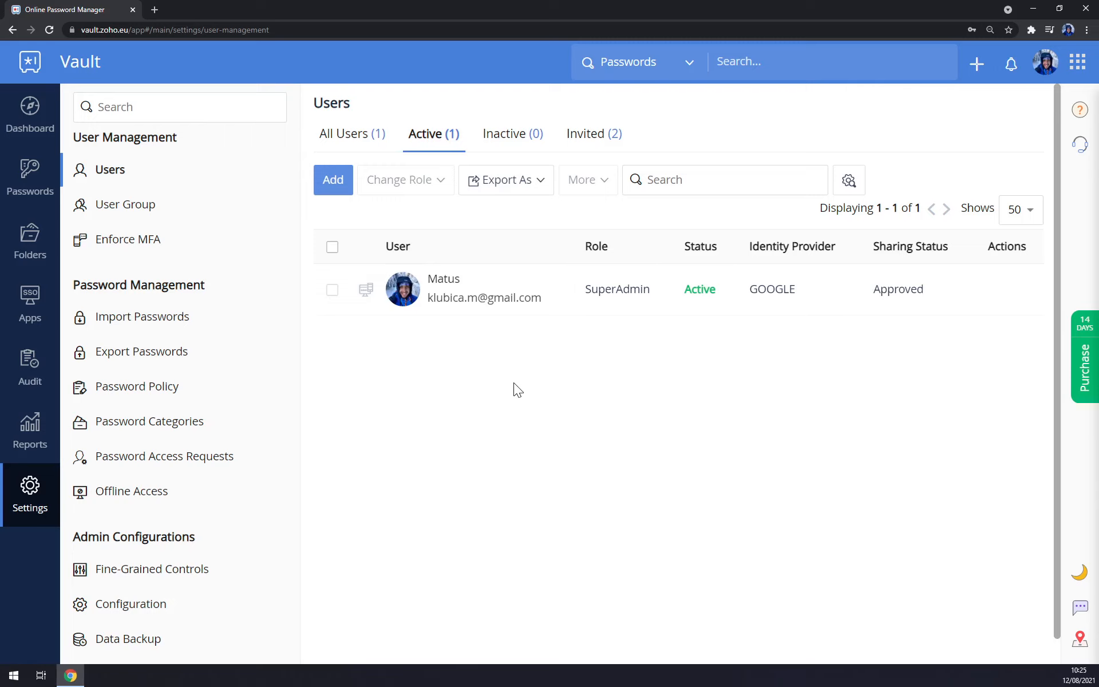
Browse the vendor tiles on Import Passwords, then bring up the Export Passwords form.
click(181, 324)
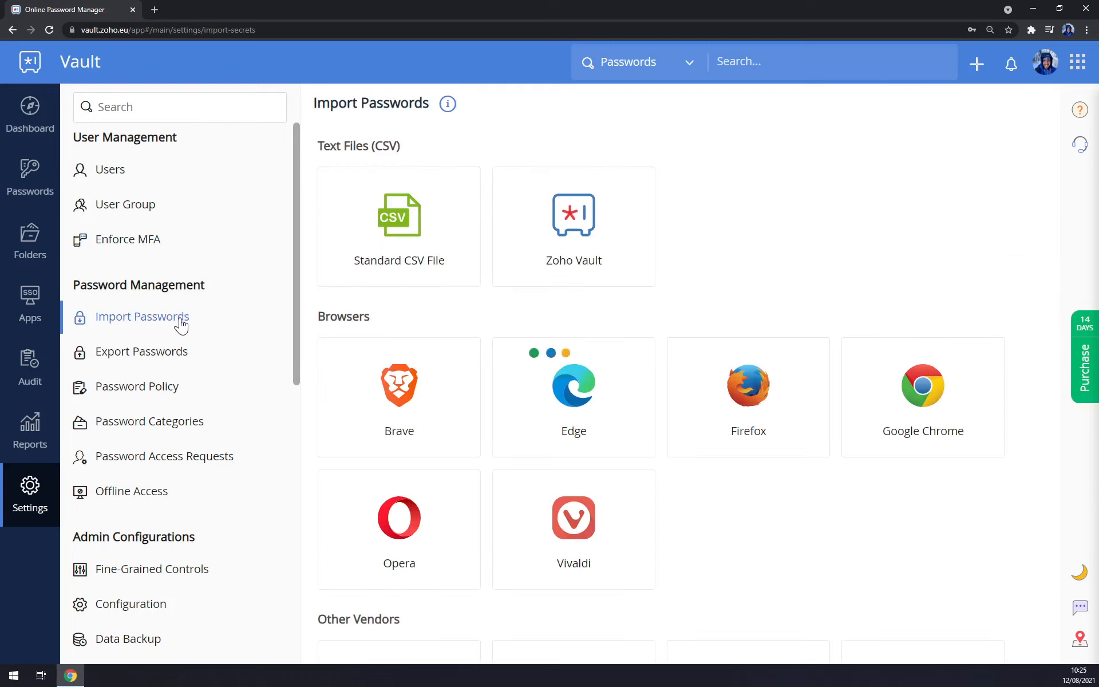
scroll(512, 295, down, 3)
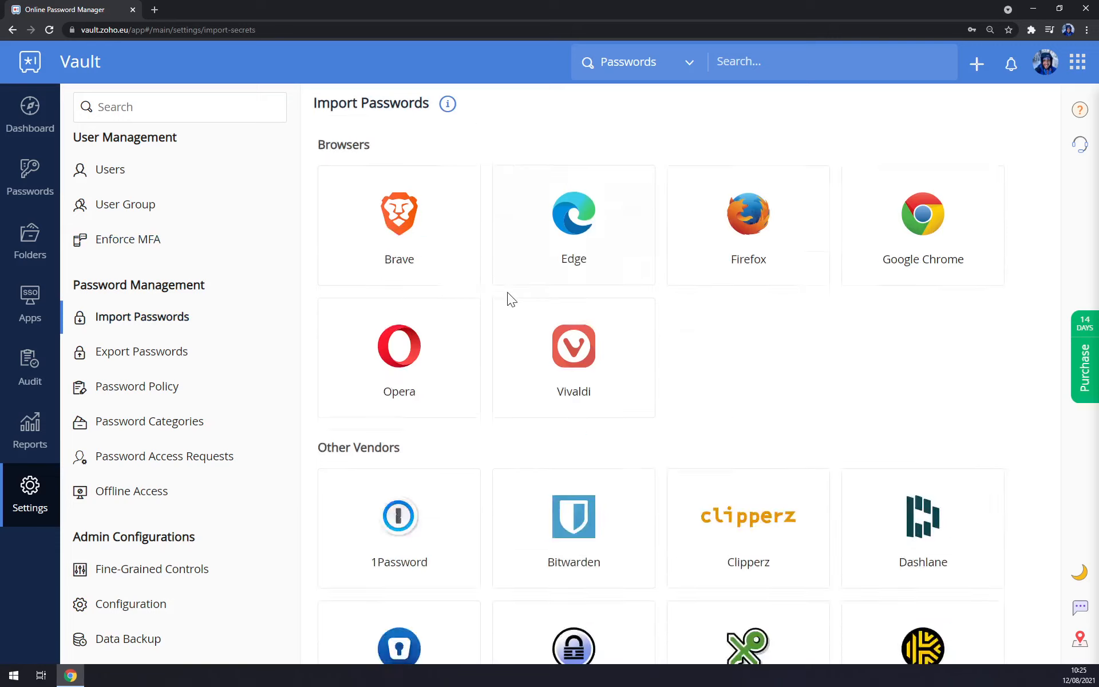
scroll(571, 331, down, 8)
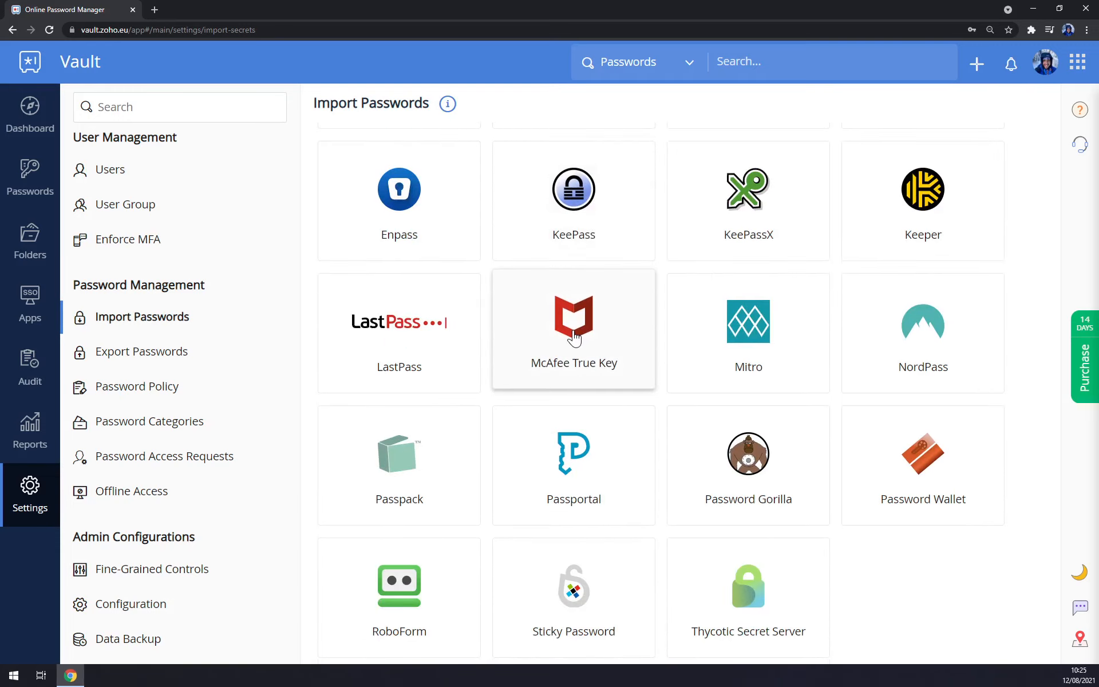
scroll(574, 338, up, 11)
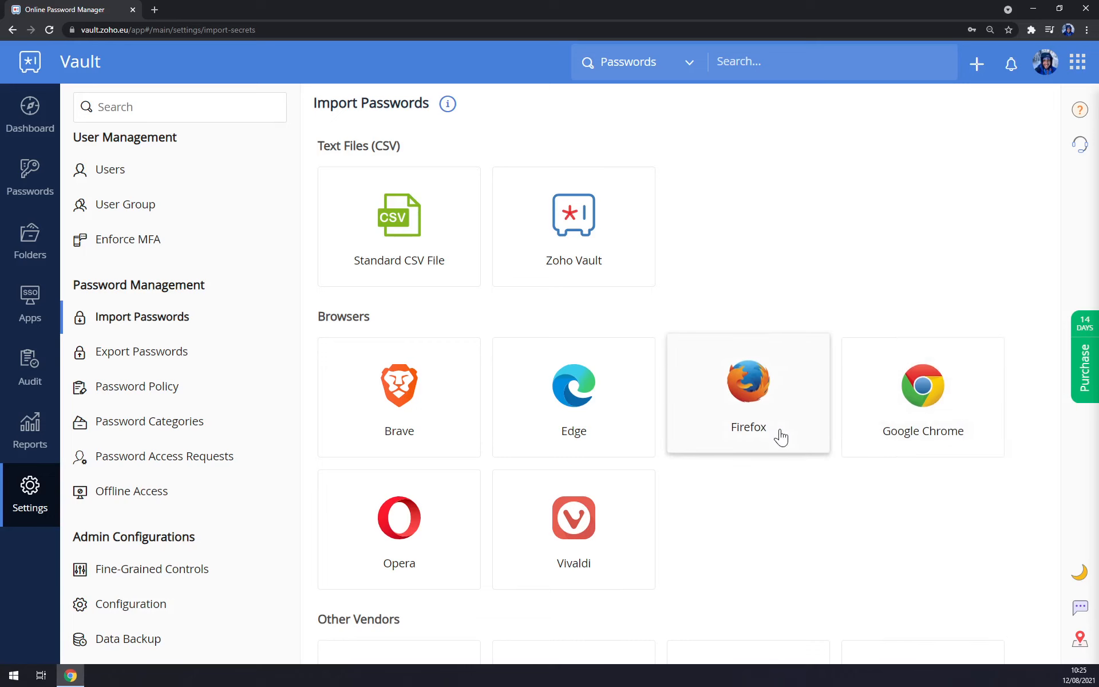
scroll(629, 389, down, 1)
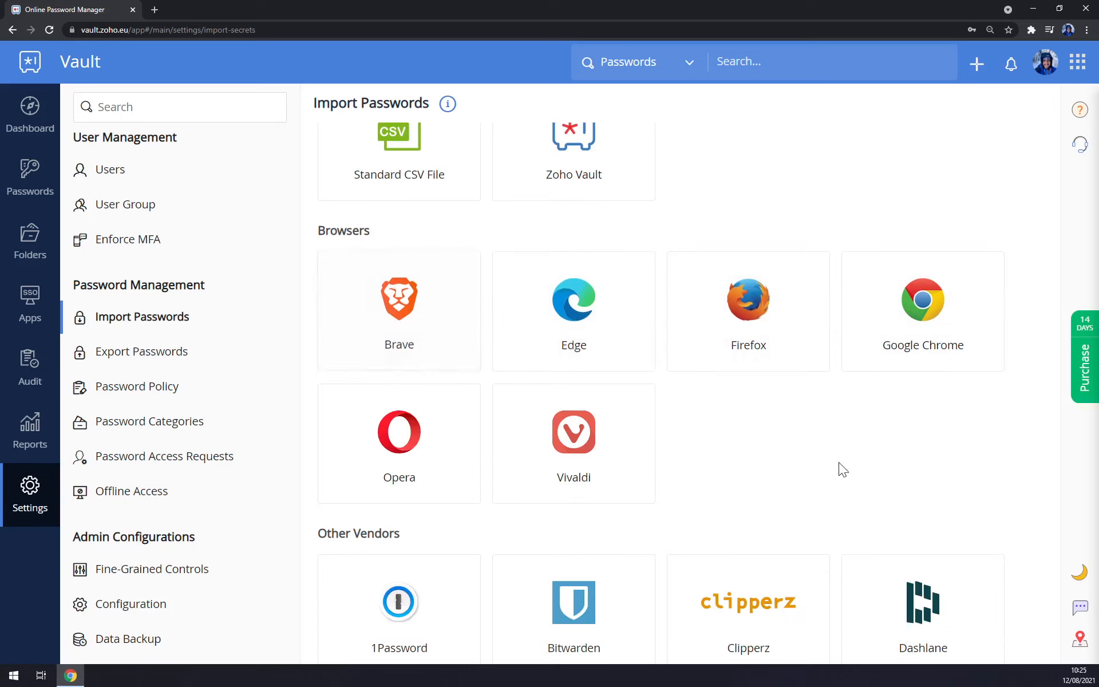
scroll(687, 401, down, 1)
scroll(686, 378, down, 3)
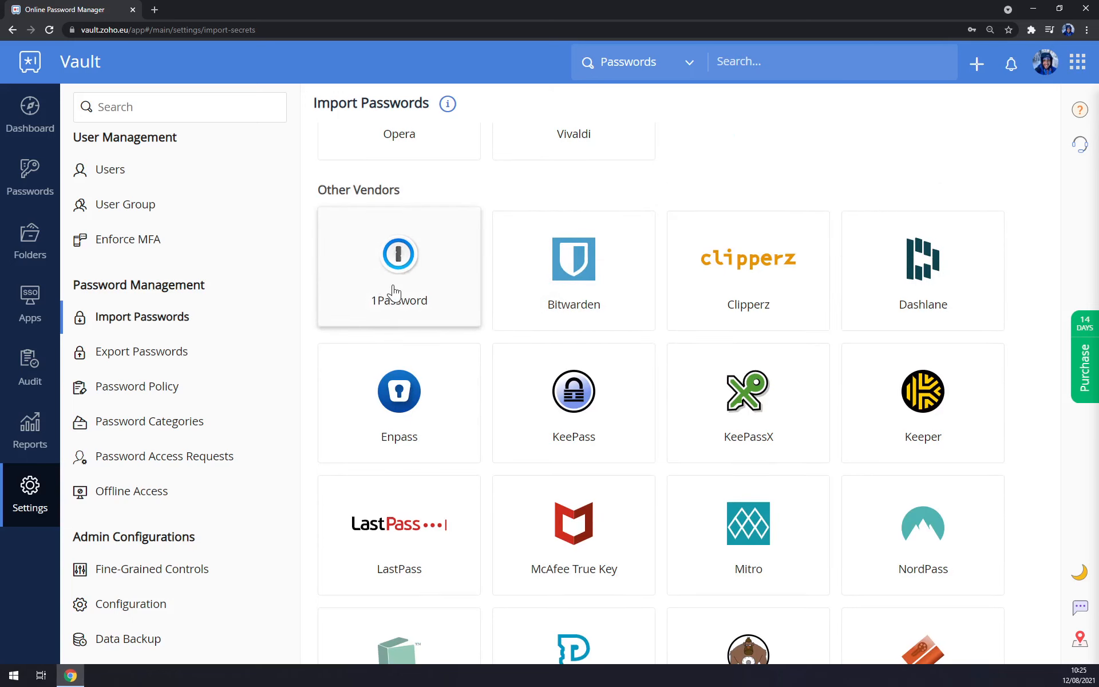
scroll(394, 292, down, 3)
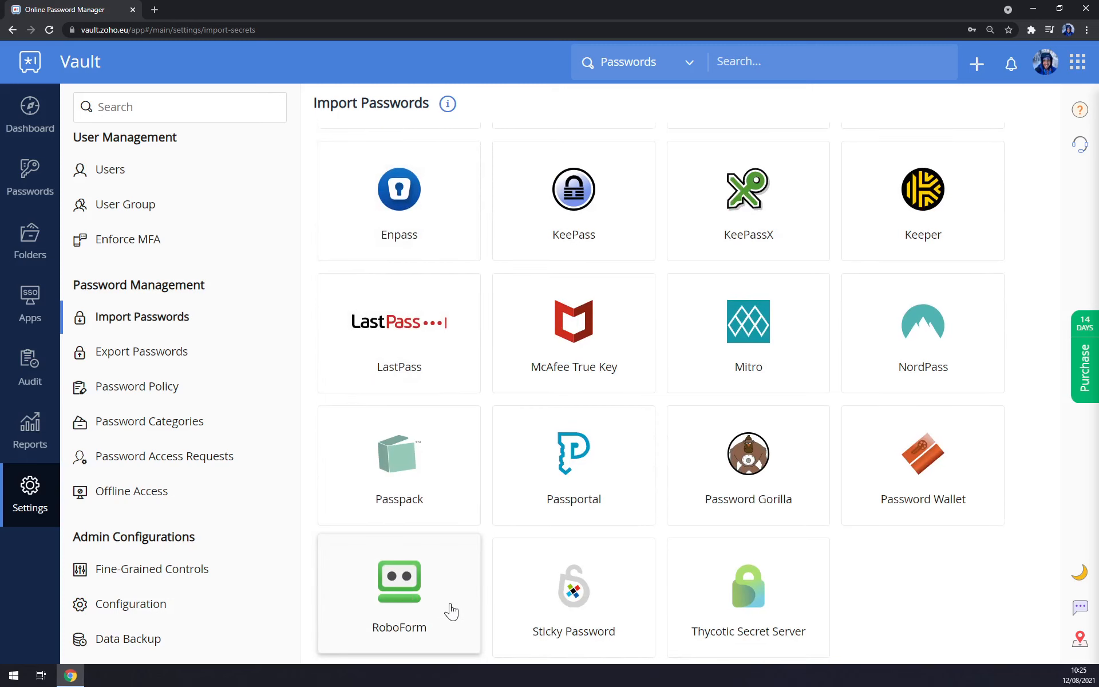
scroll(411, 575, up, 5)
scroll(411, 576, down, 2)
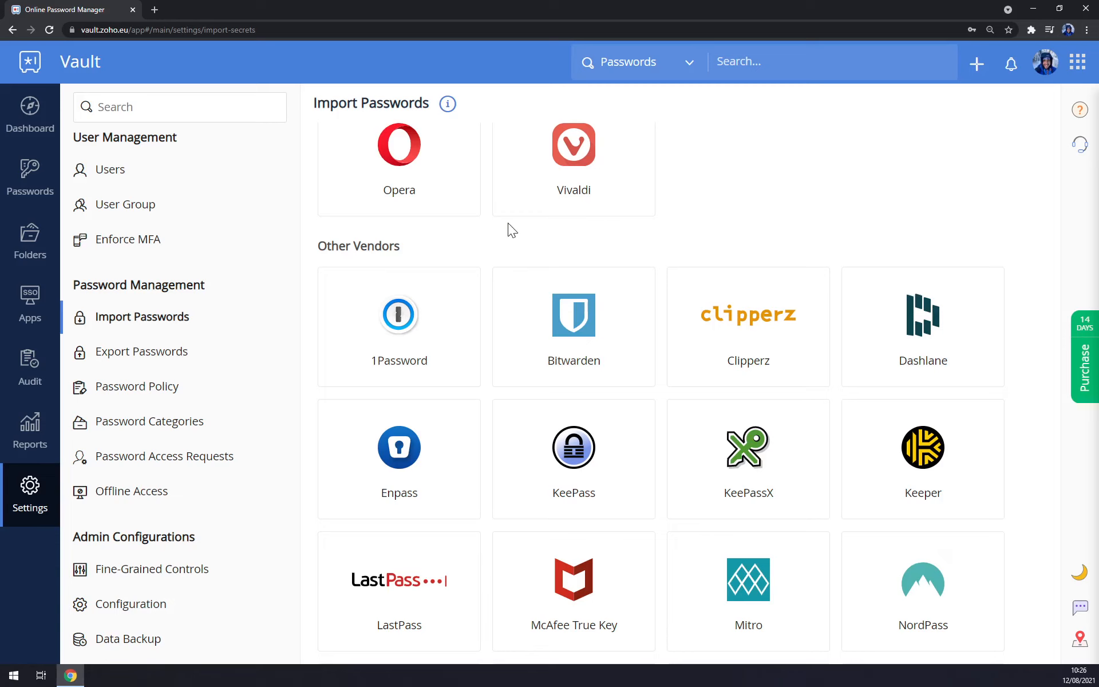
click(174, 355)
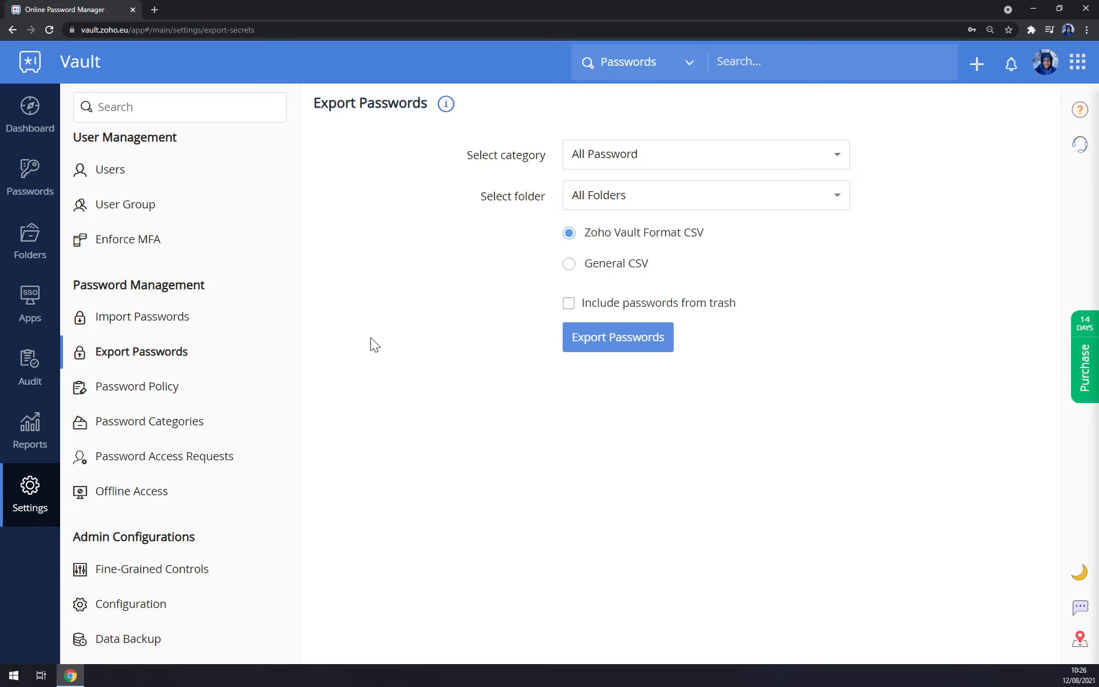
Look through the Password Policies, Categories and Access Requests settings pages.
click(139, 395)
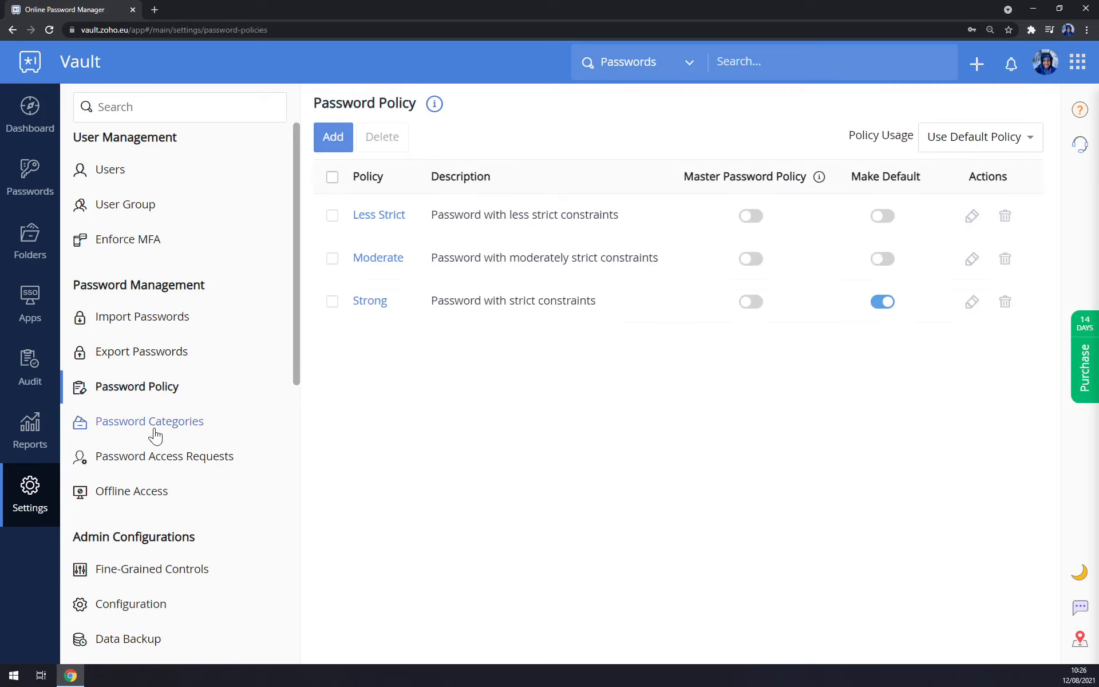
click(156, 433)
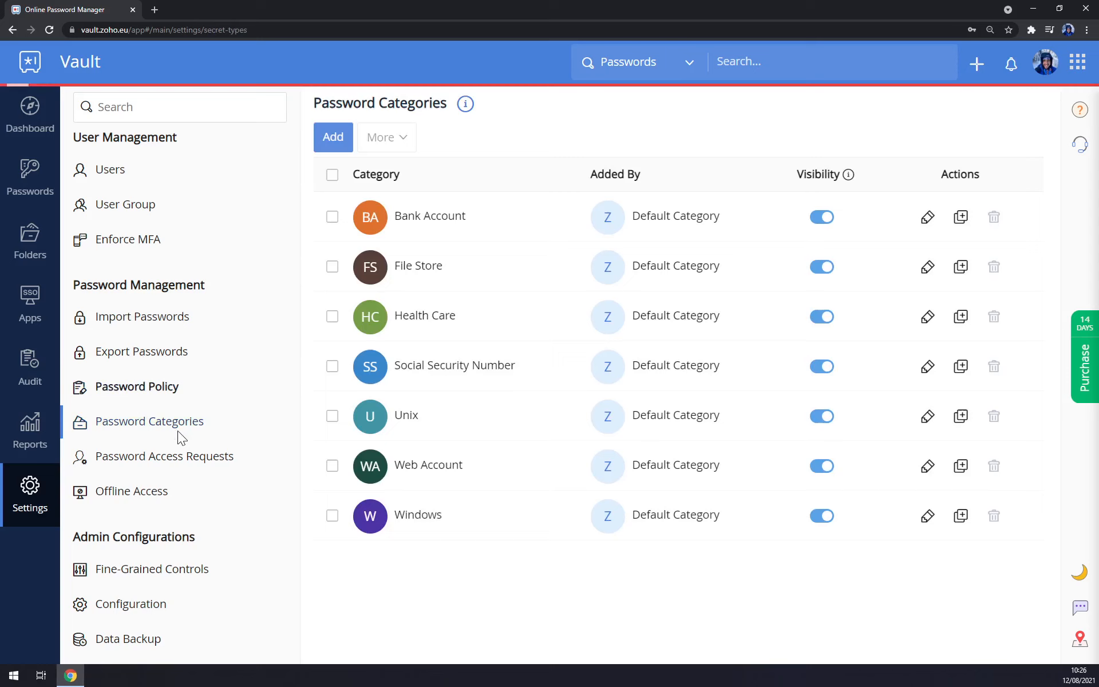
click(175, 471)
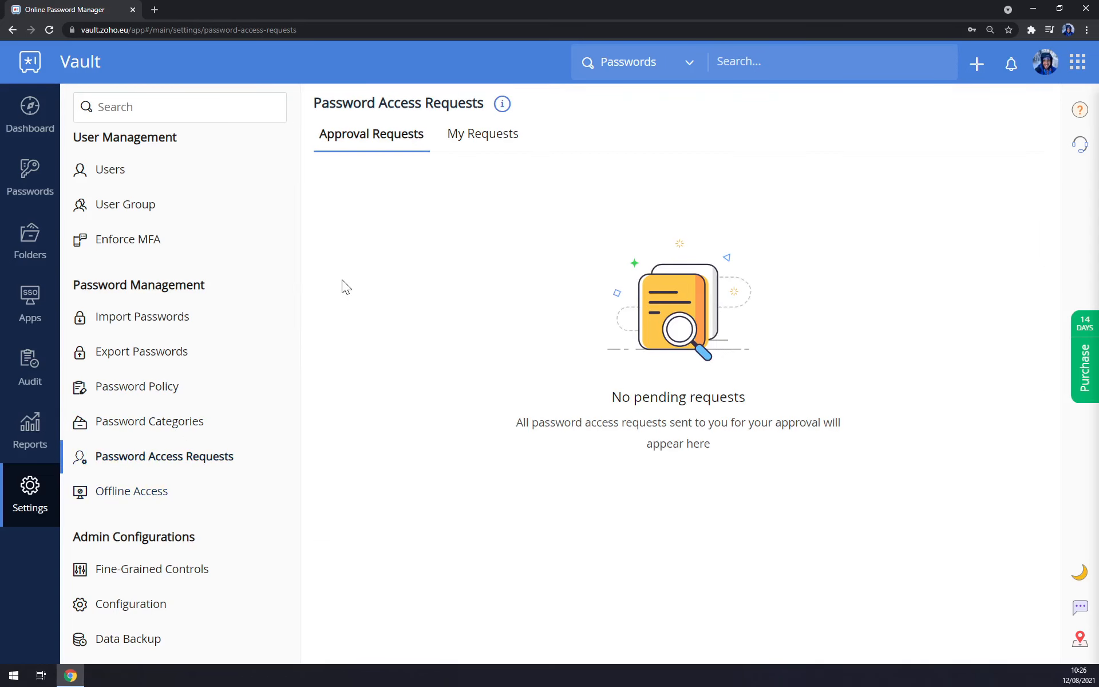
scroll(214, 501, down, 10)
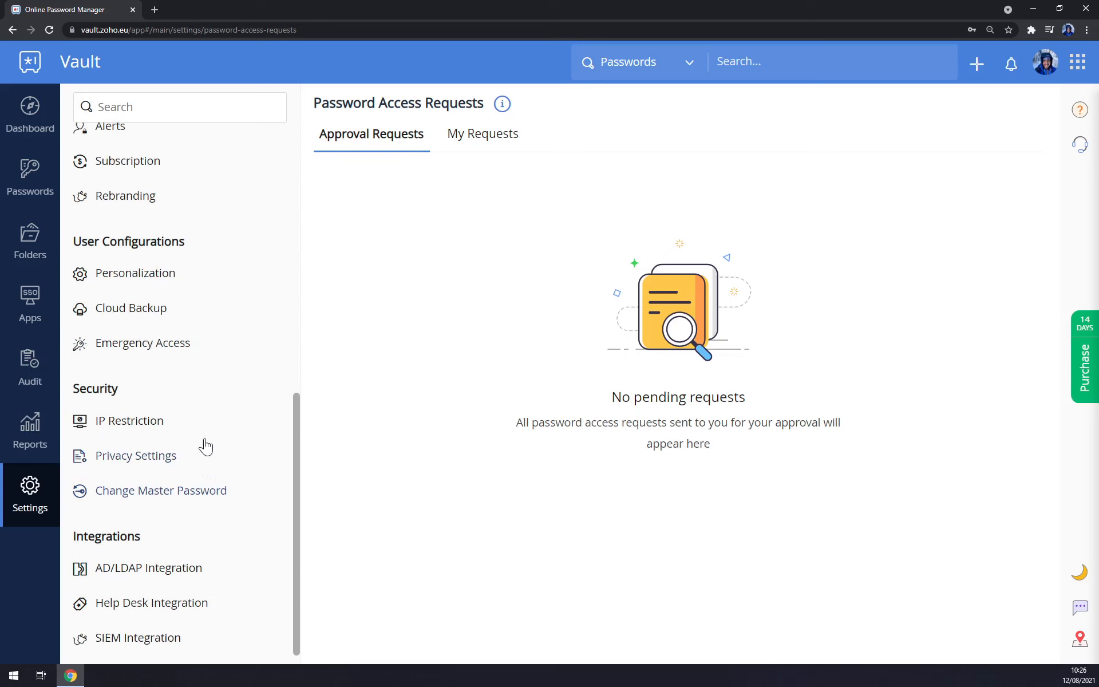
scroll(206, 423, up, 4)
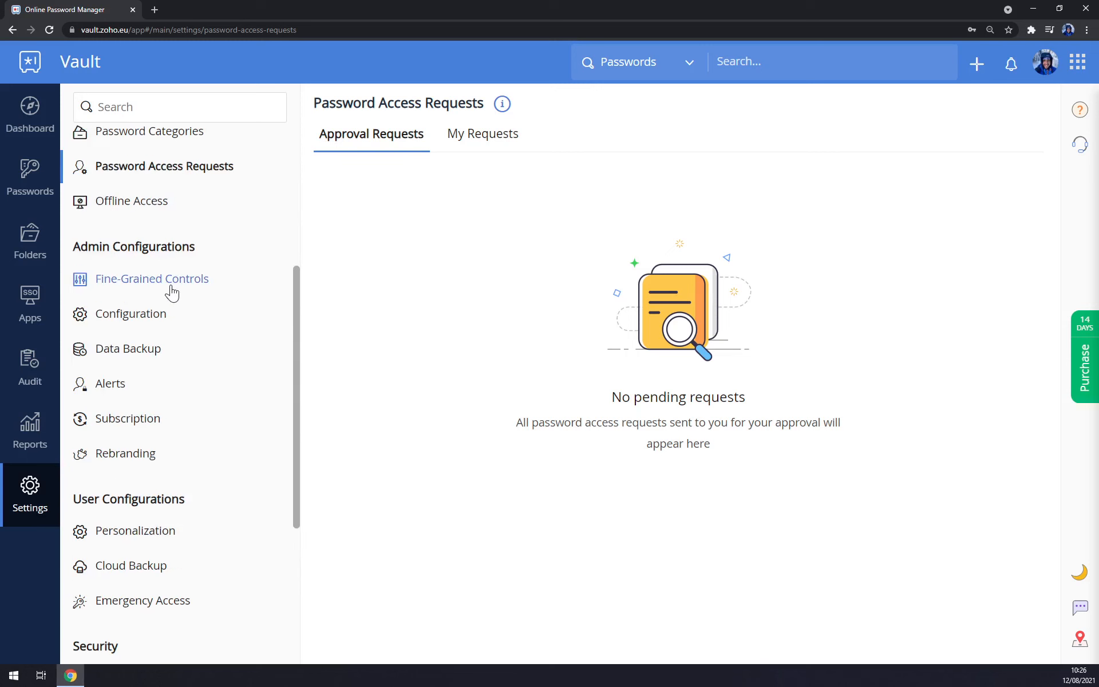
Visit General, Data Backup and Personalization settings, then show the Integrations folder's passwords.
click(160, 320)
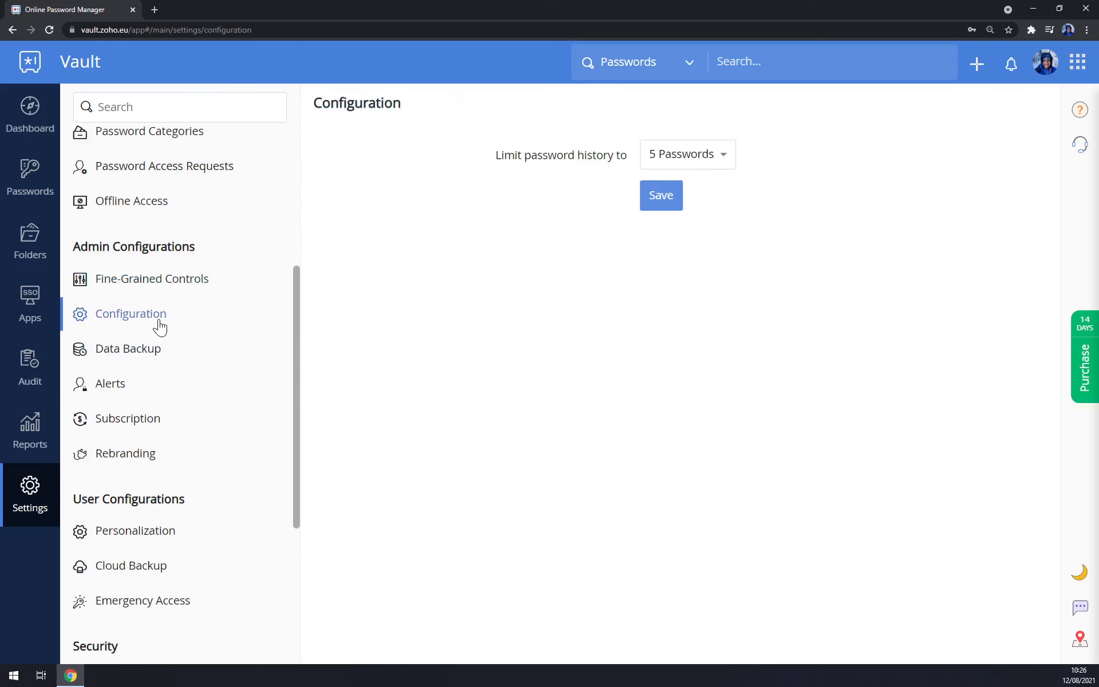
click(135, 347)
scroll(166, 405, down, 3)
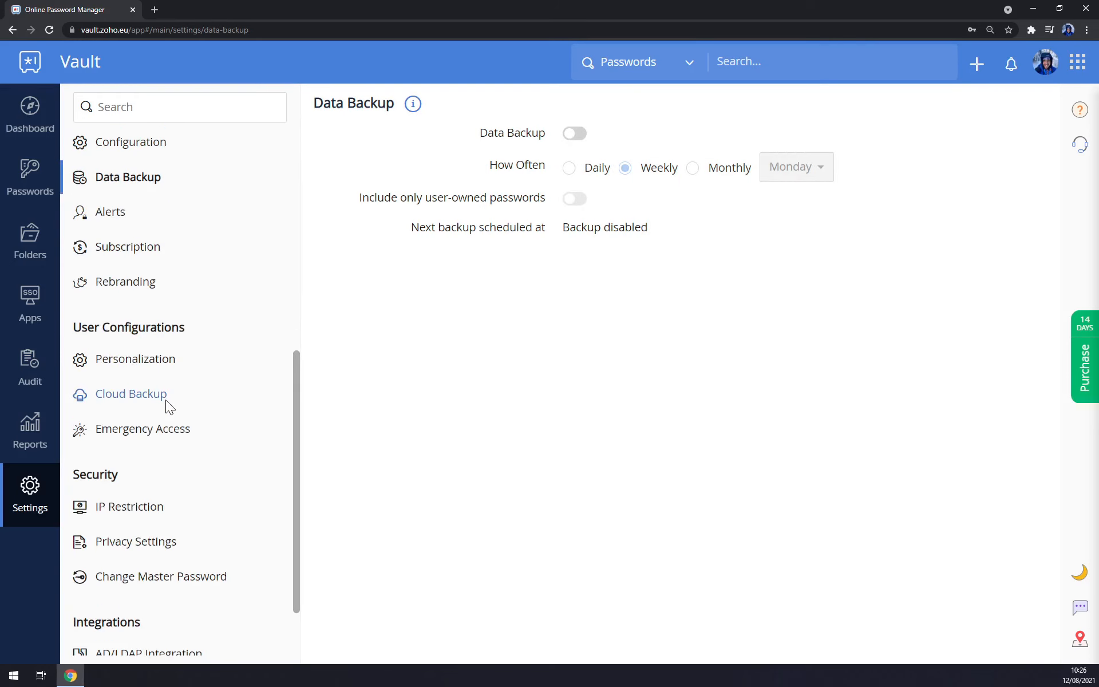
click(150, 363)
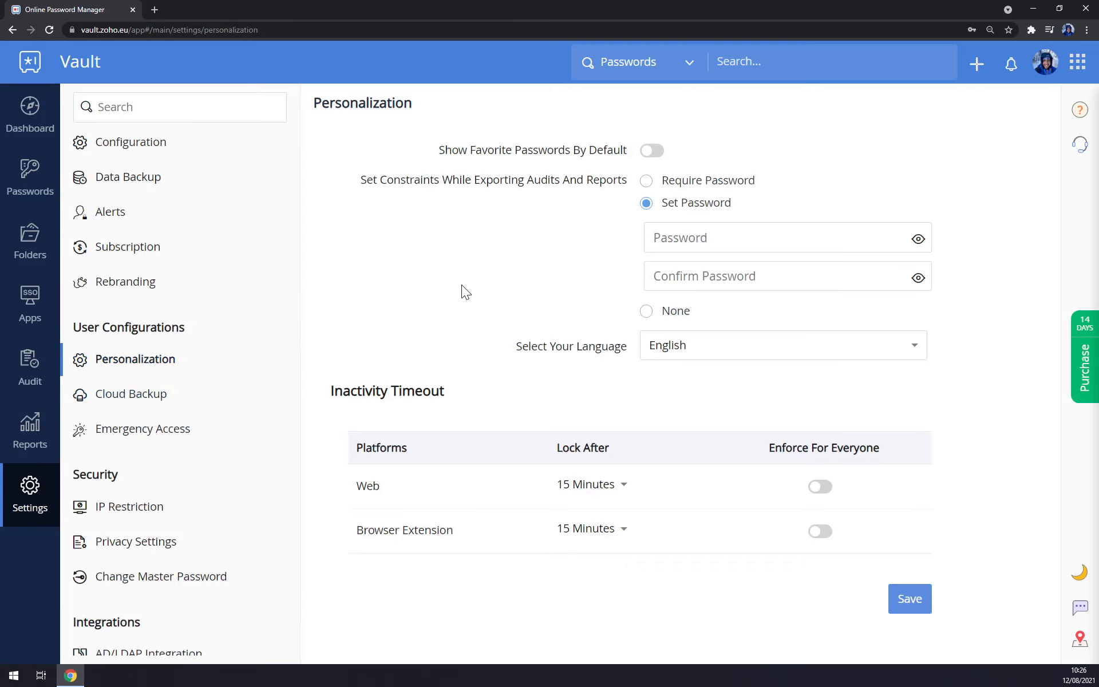
click(41, 164)
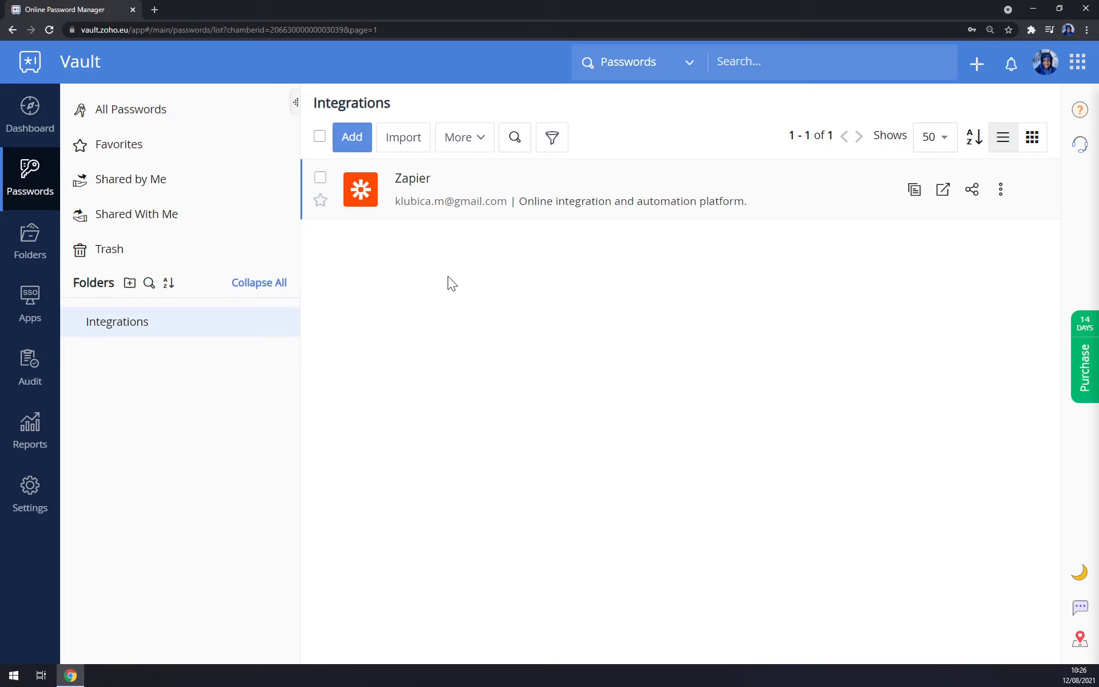
From All Passwords, start a new password entry via Add > Password.
click(127, 111)
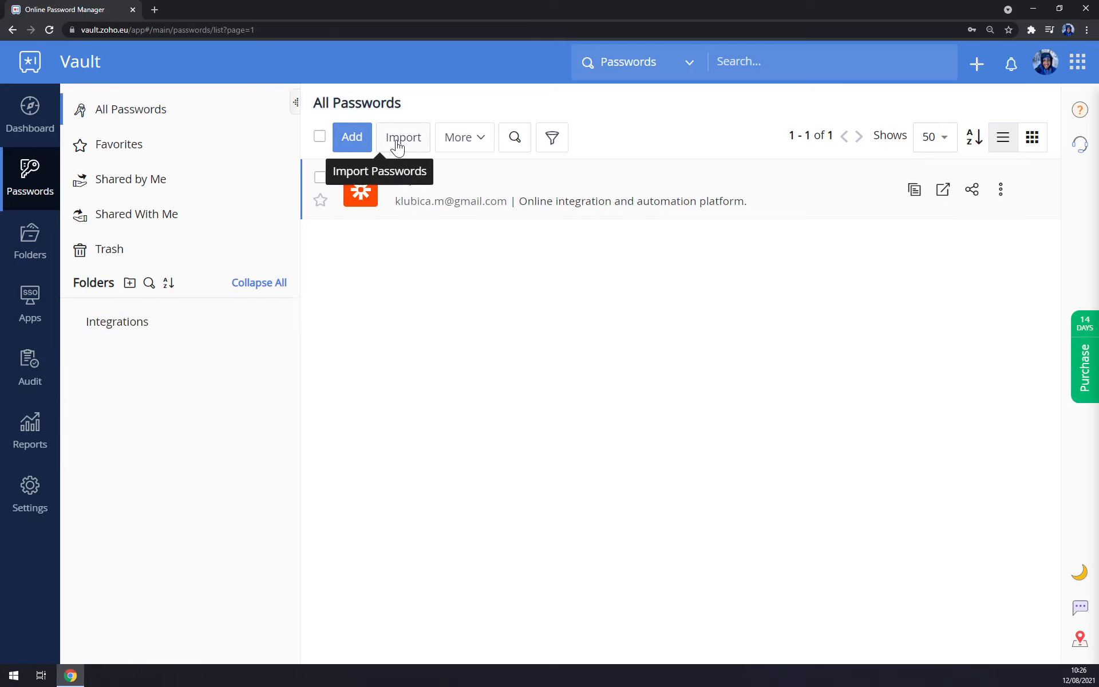
click(465, 139)
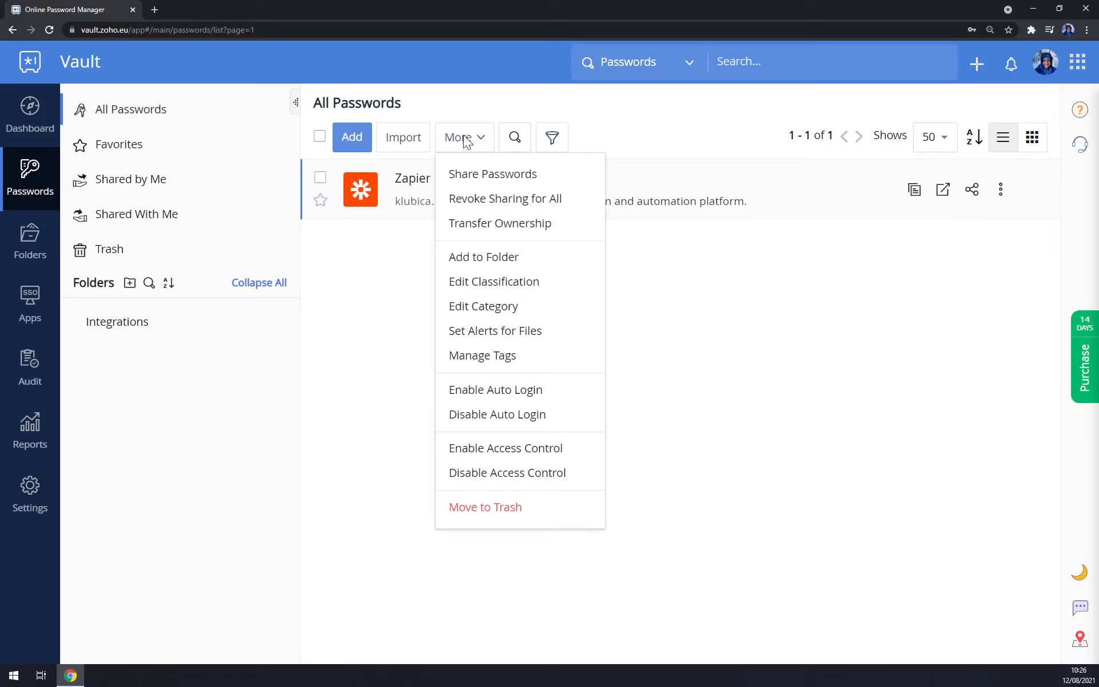
click(352, 137)
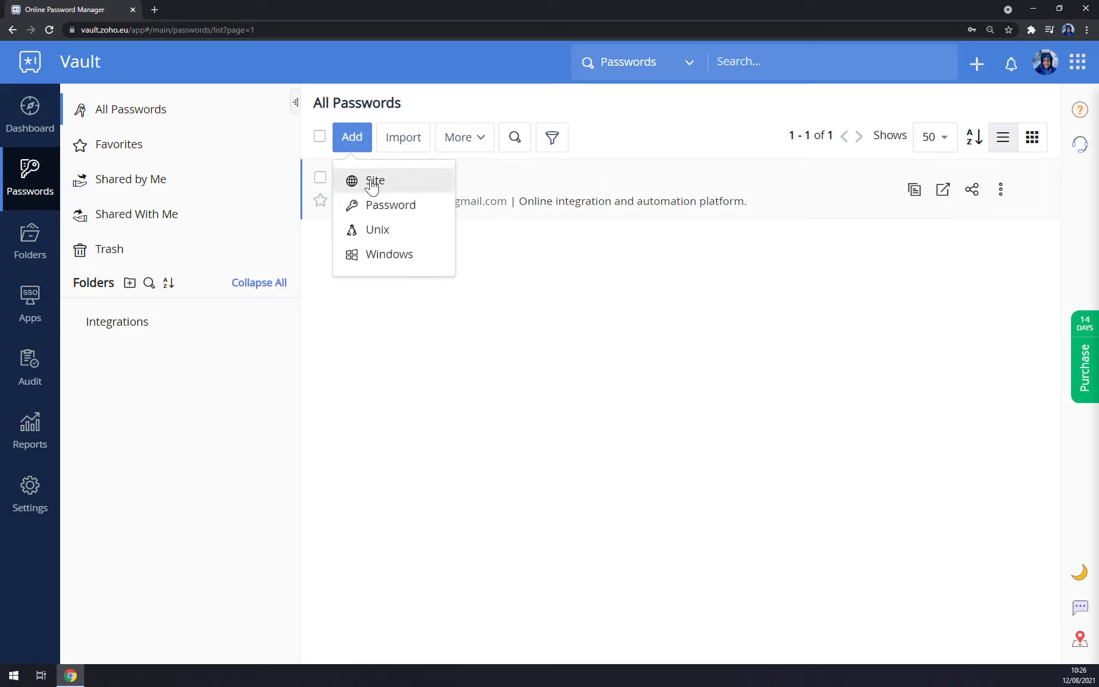
click(393, 208)
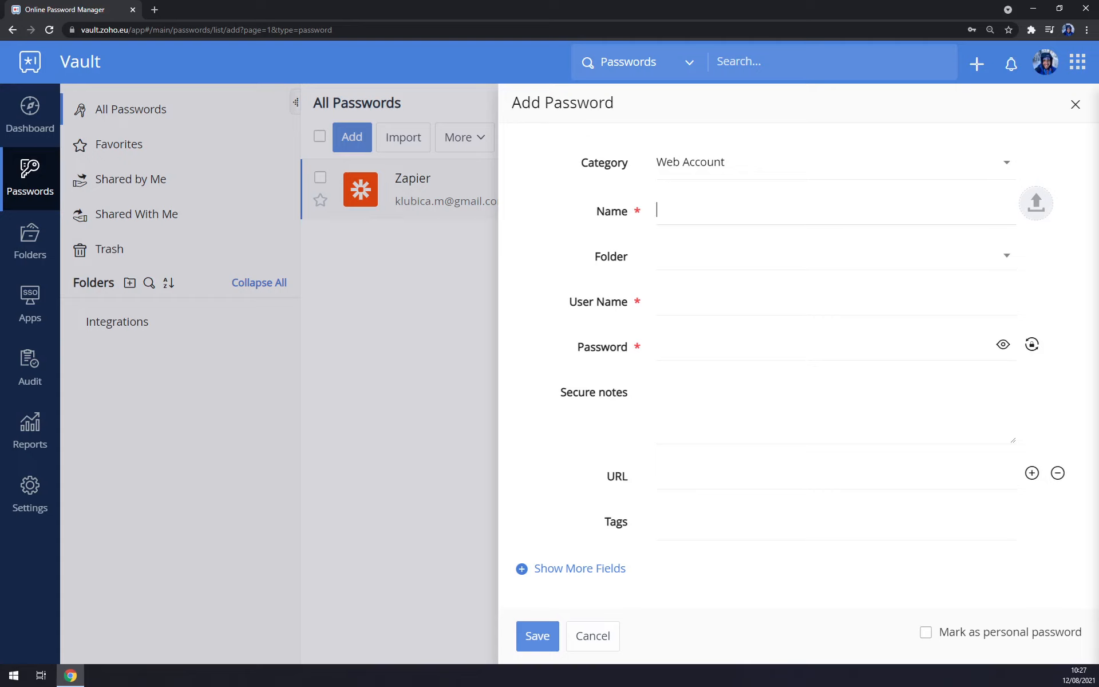
Name the entry 'automate.io', enter the account user name and password, and save it.
text(automate.io)
key(Return)
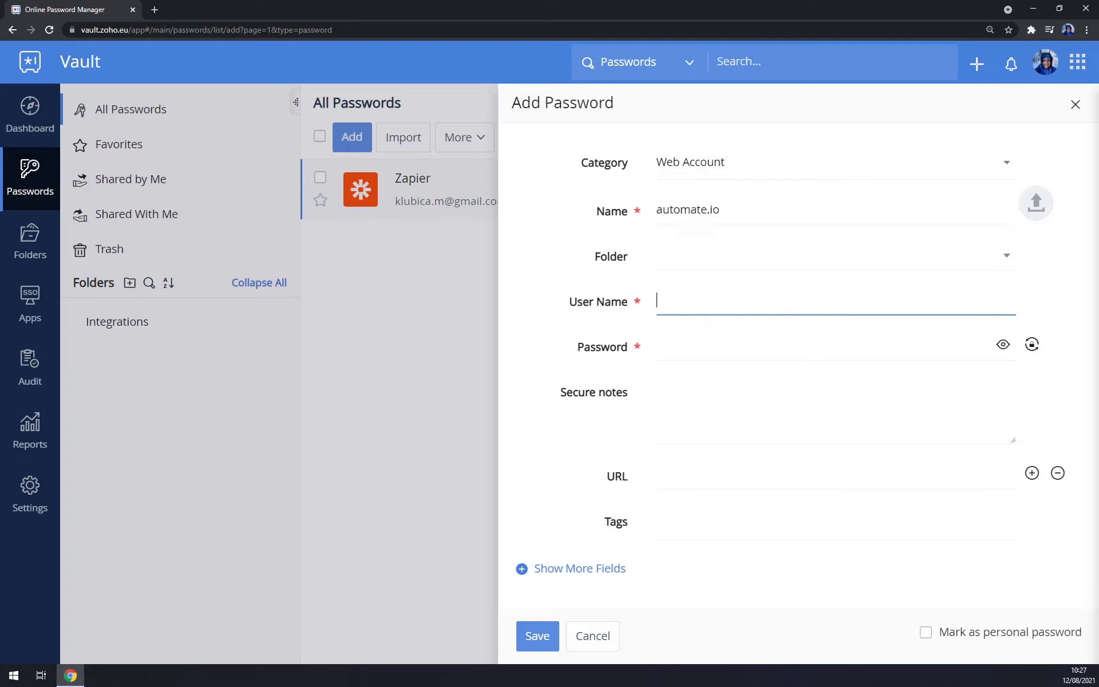
key(Down)
text(Matus)
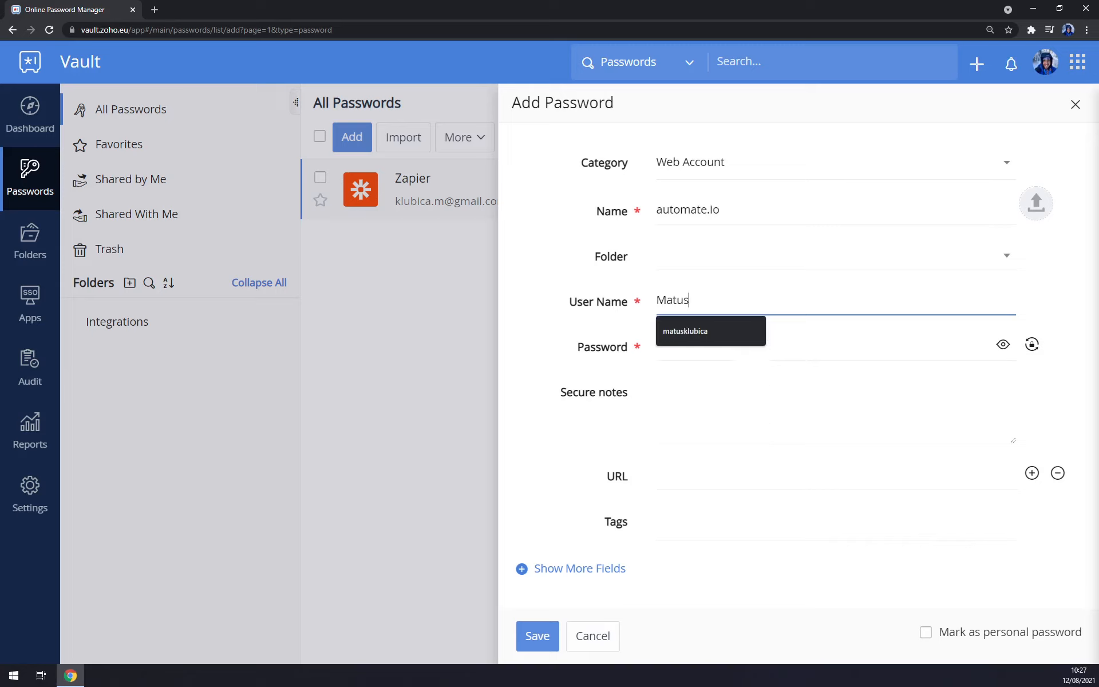
key(Tab)
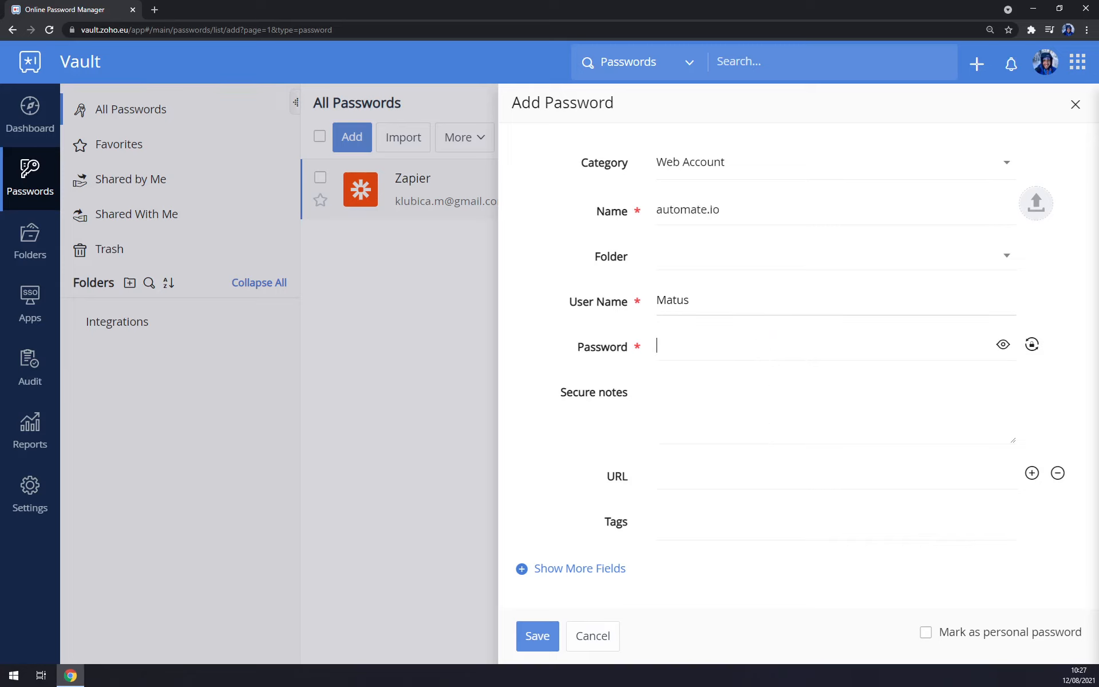
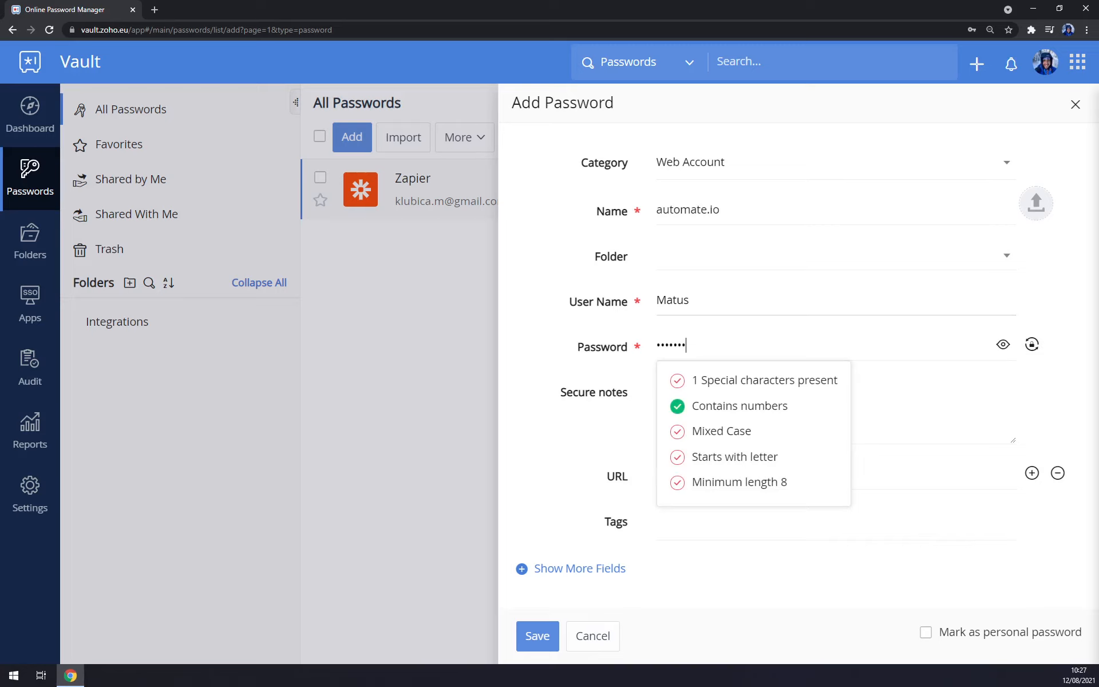
click(542, 324)
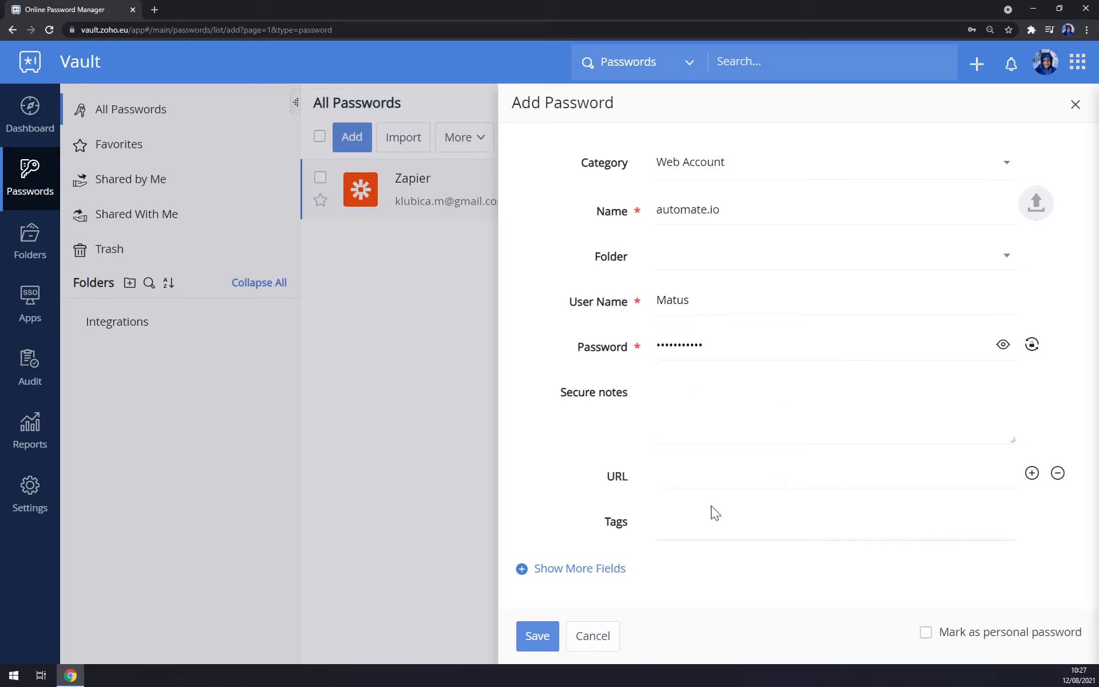
click(612, 576)
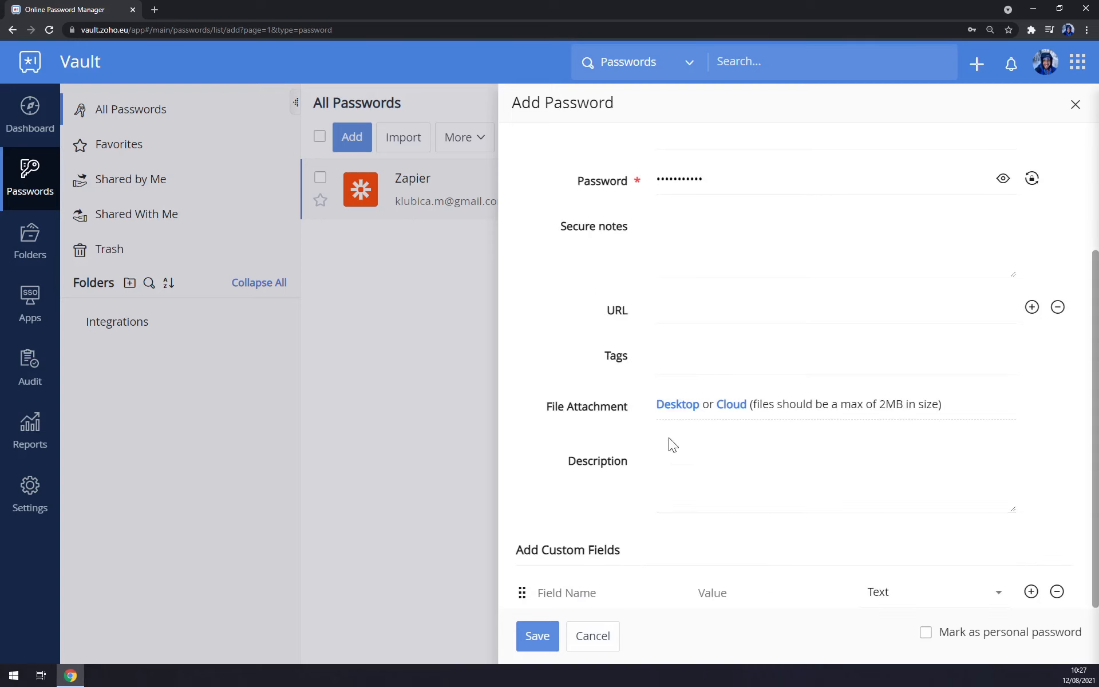
click(536, 635)
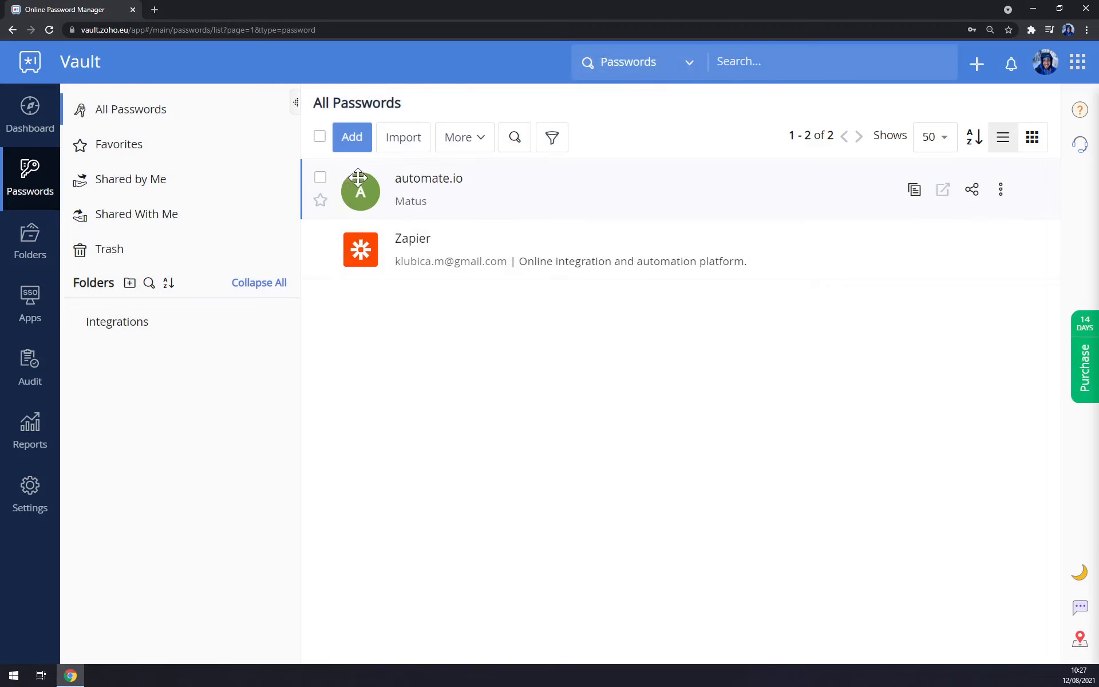
Start a new Web Account password entry named Facebook from the suggestion list.
click(355, 143)
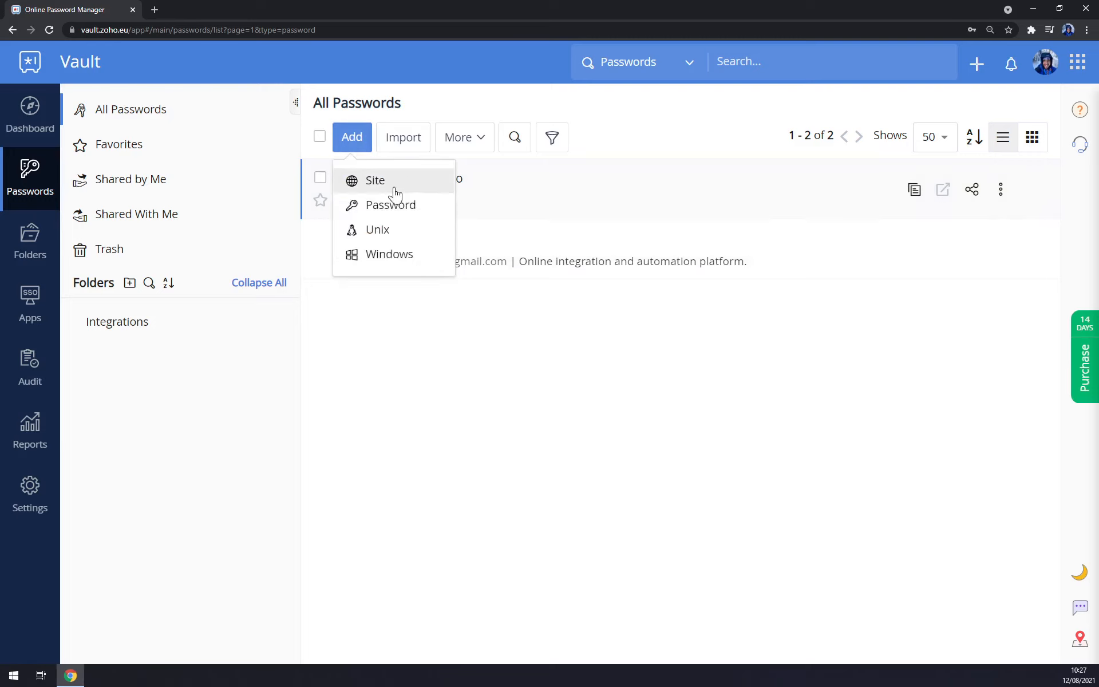
click(401, 213)
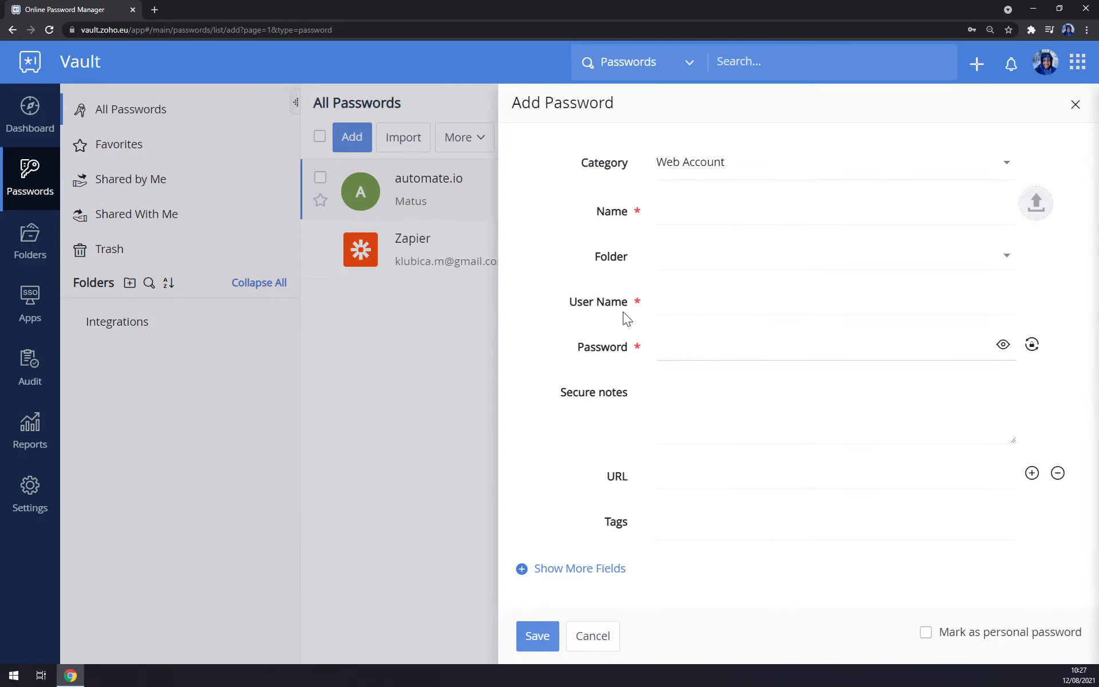
click(700, 172)
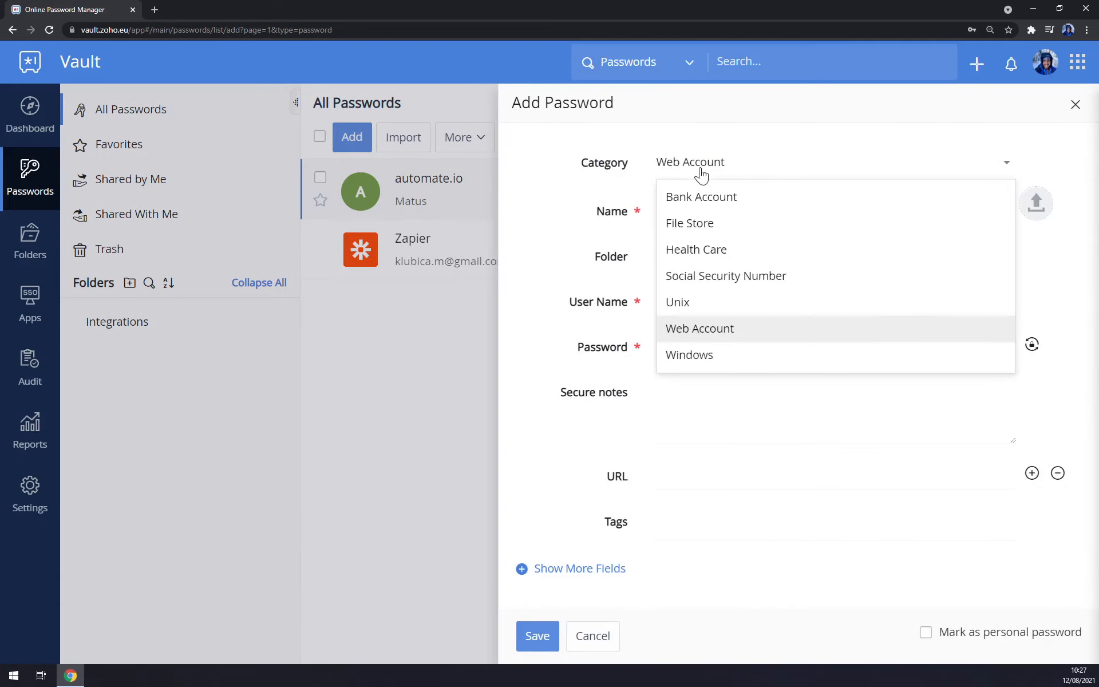
click(719, 331)
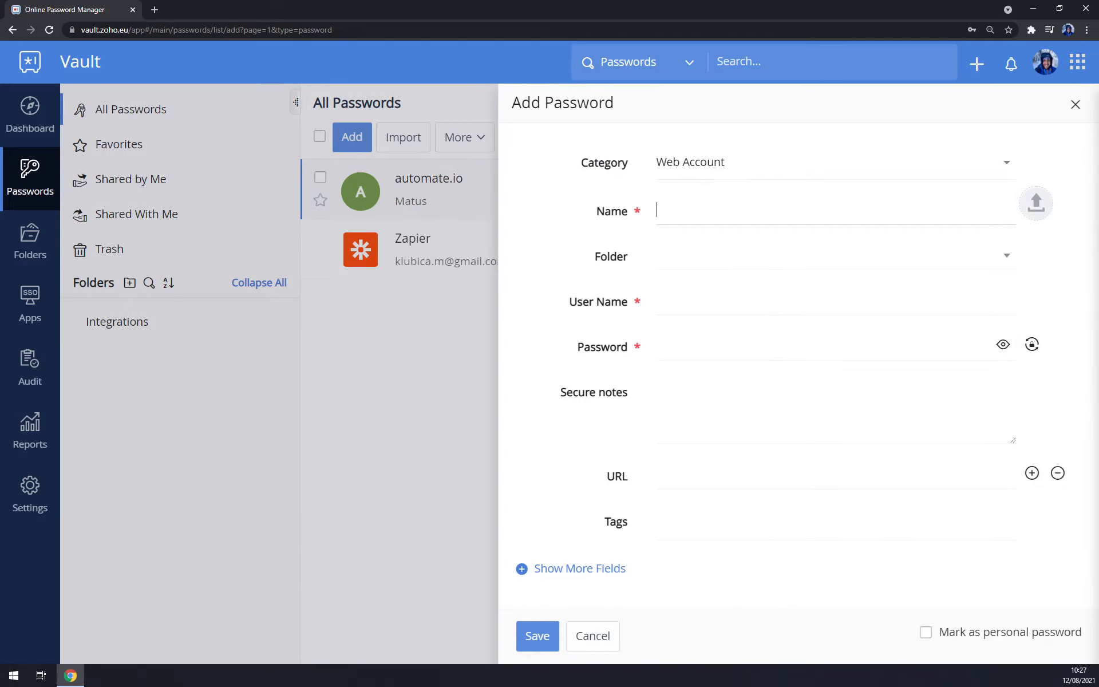
text(Face)
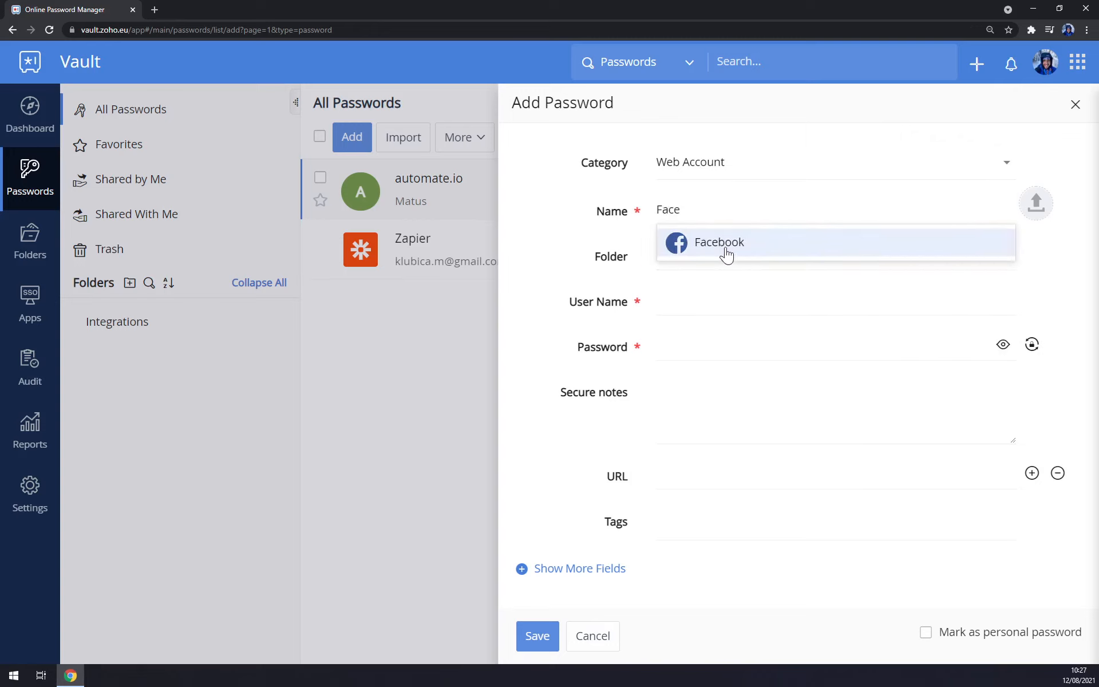
click(723, 247)
Enter the Facebook account's user name and password, then save the entry.
click(715, 301)
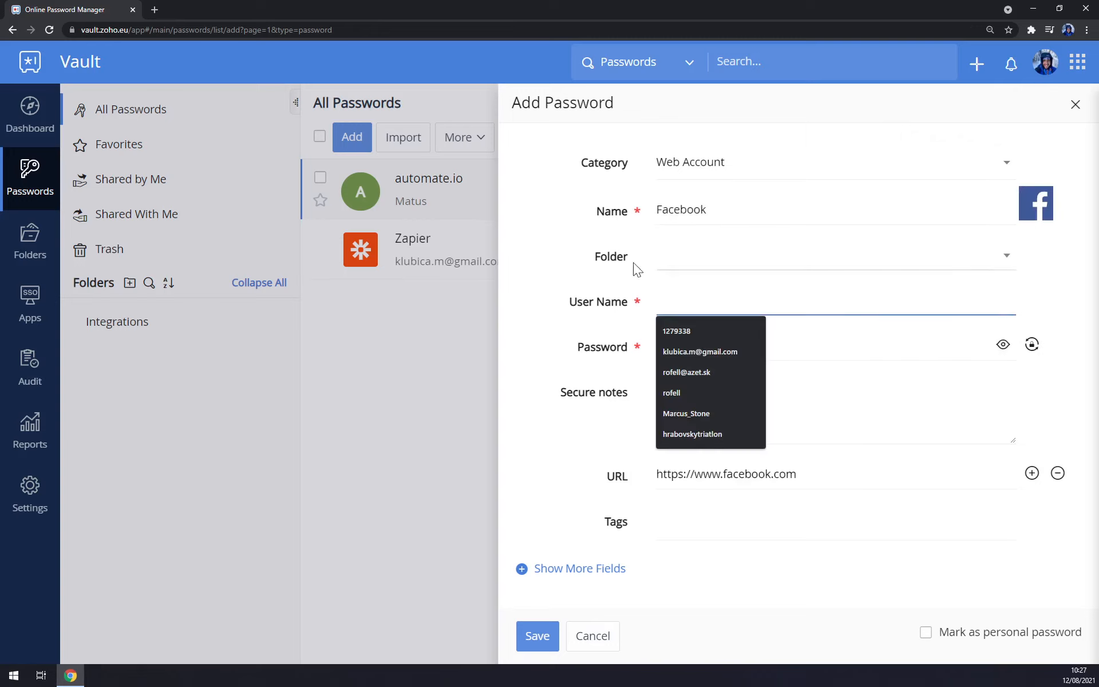
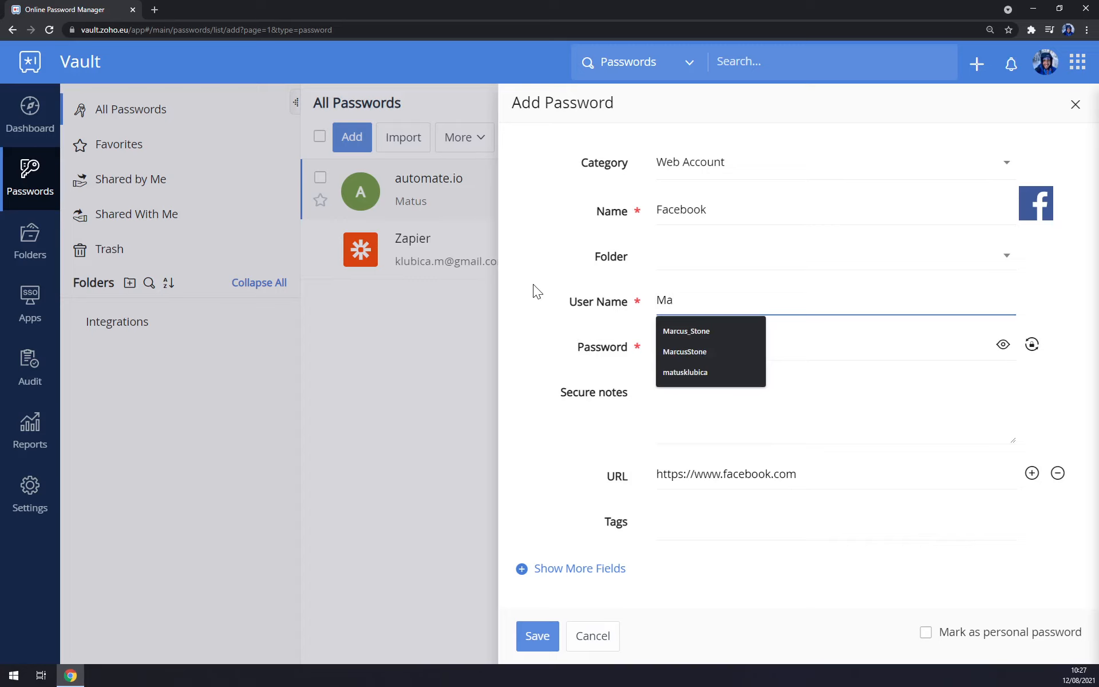
key(Tab)
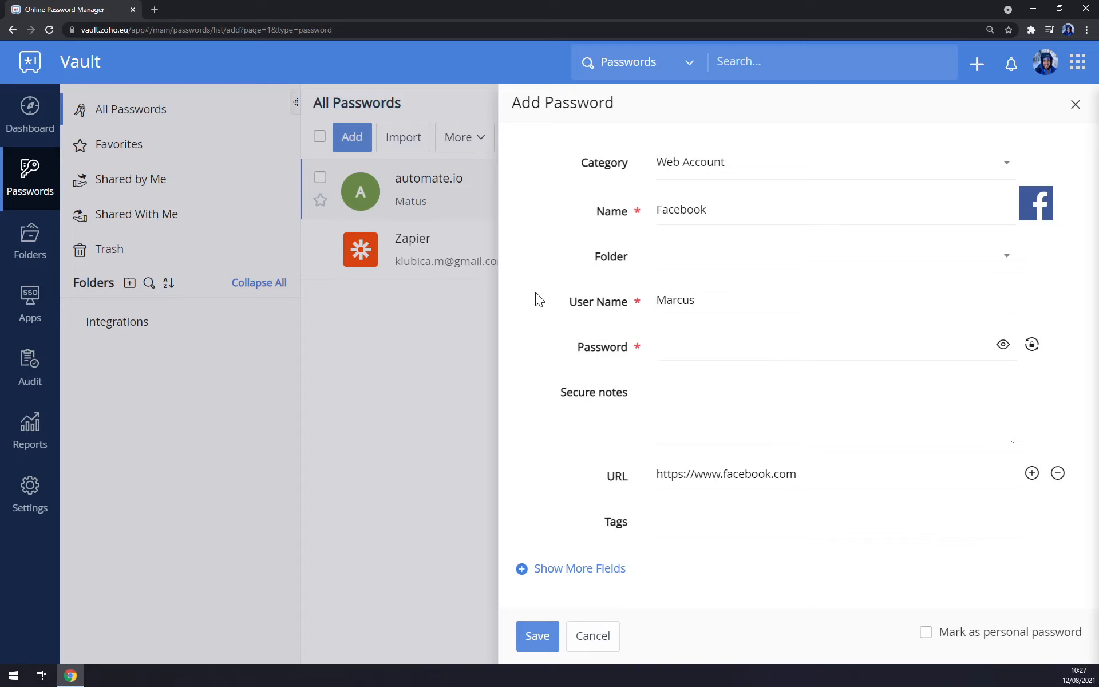
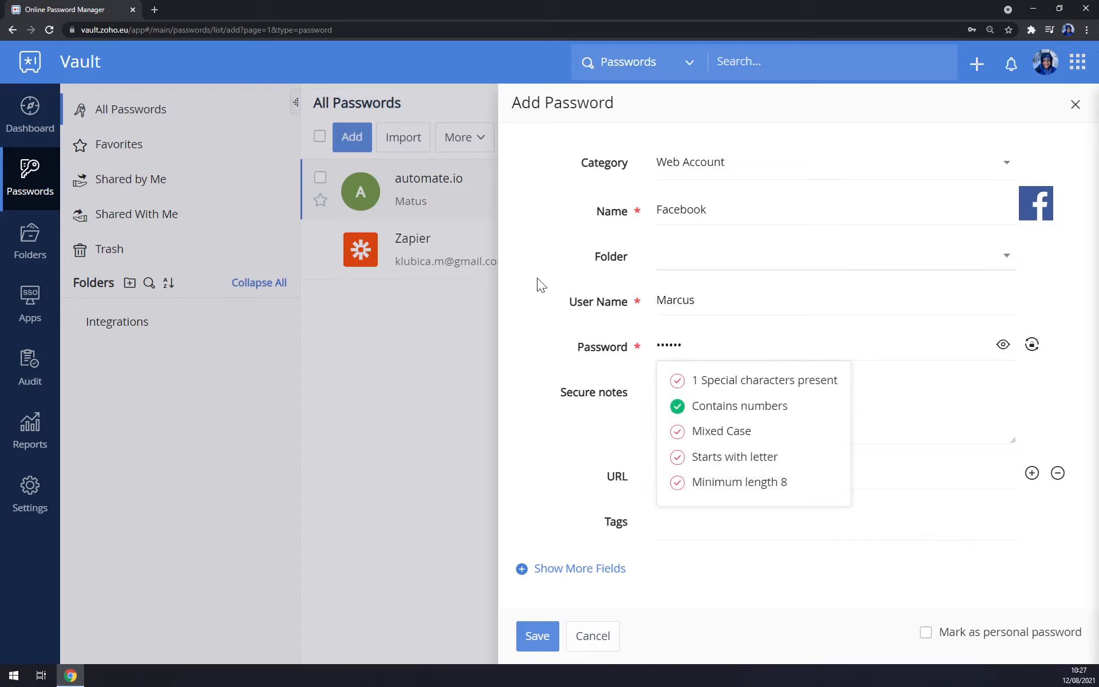
click(539, 295)
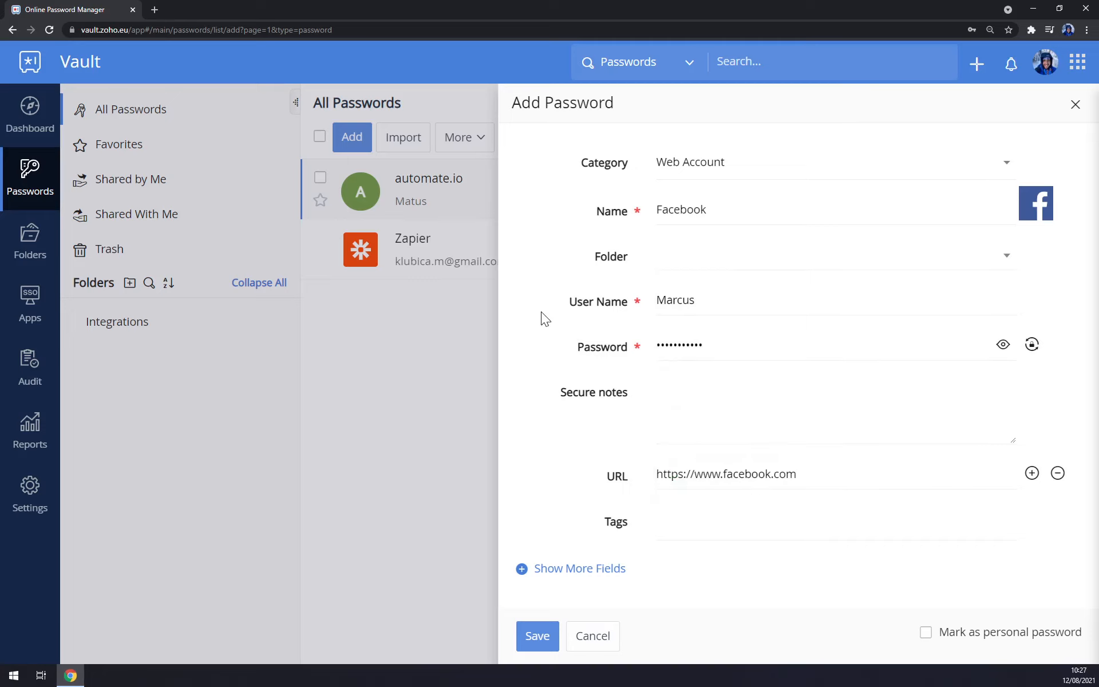
click(538, 637)
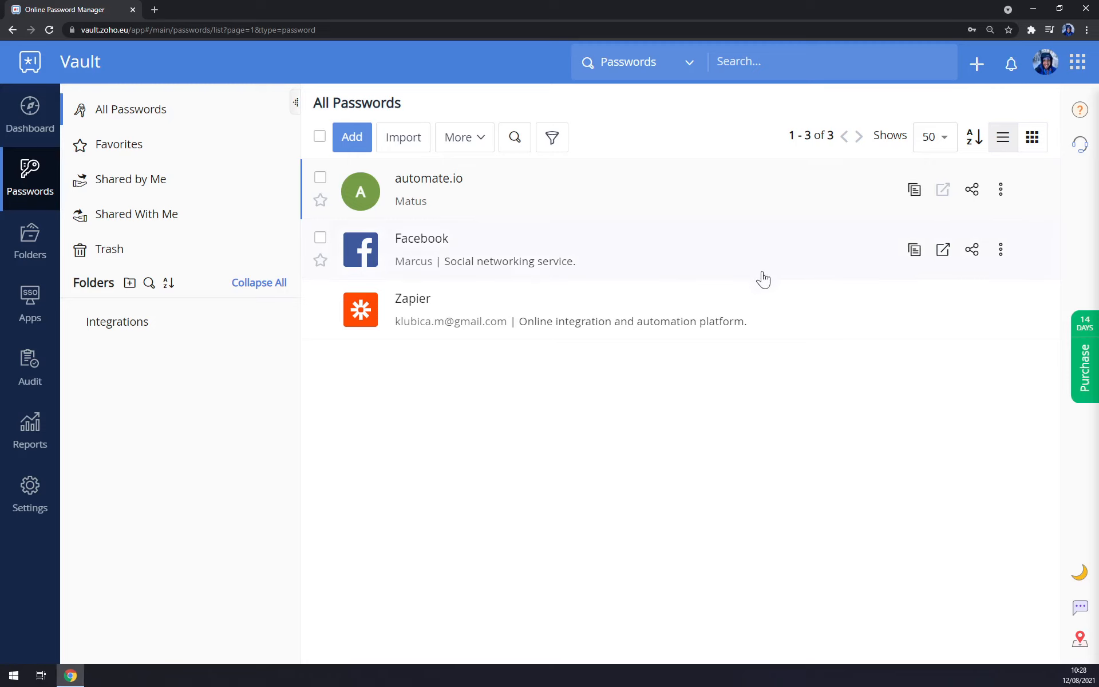
Copy the Facebook password, then launch Zapier's login page from the Zapier entry.
click(913, 253)
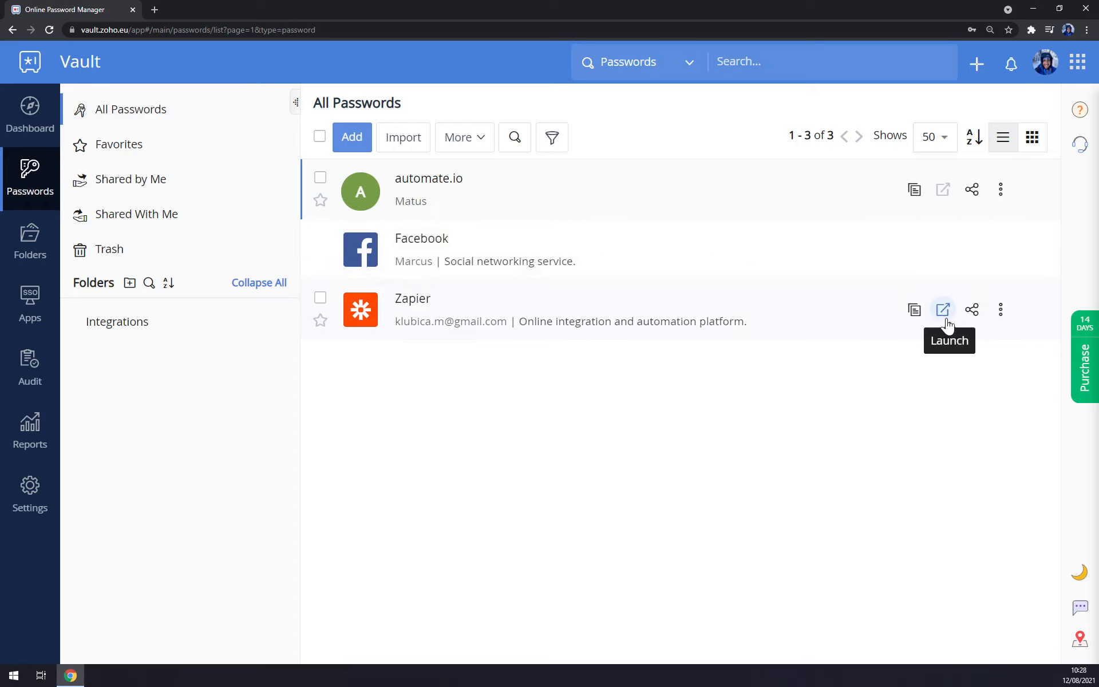
click(946, 316)
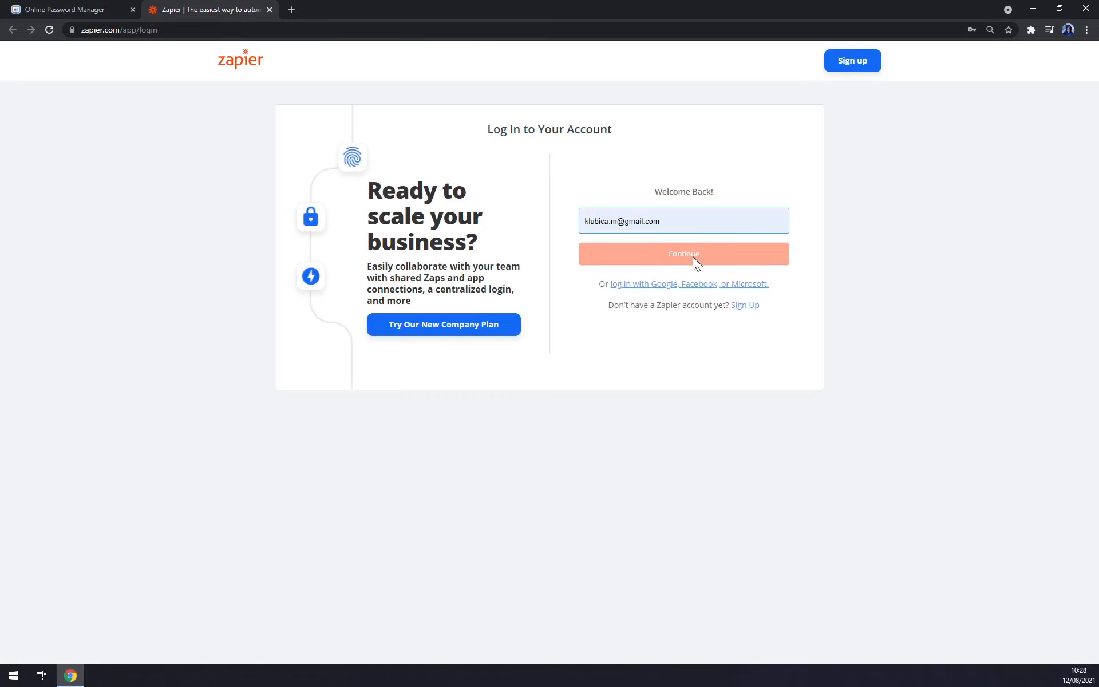
Log in to Zapier with the pre-filled e-mail and password, and look over the dashboard.
click(664, 253)
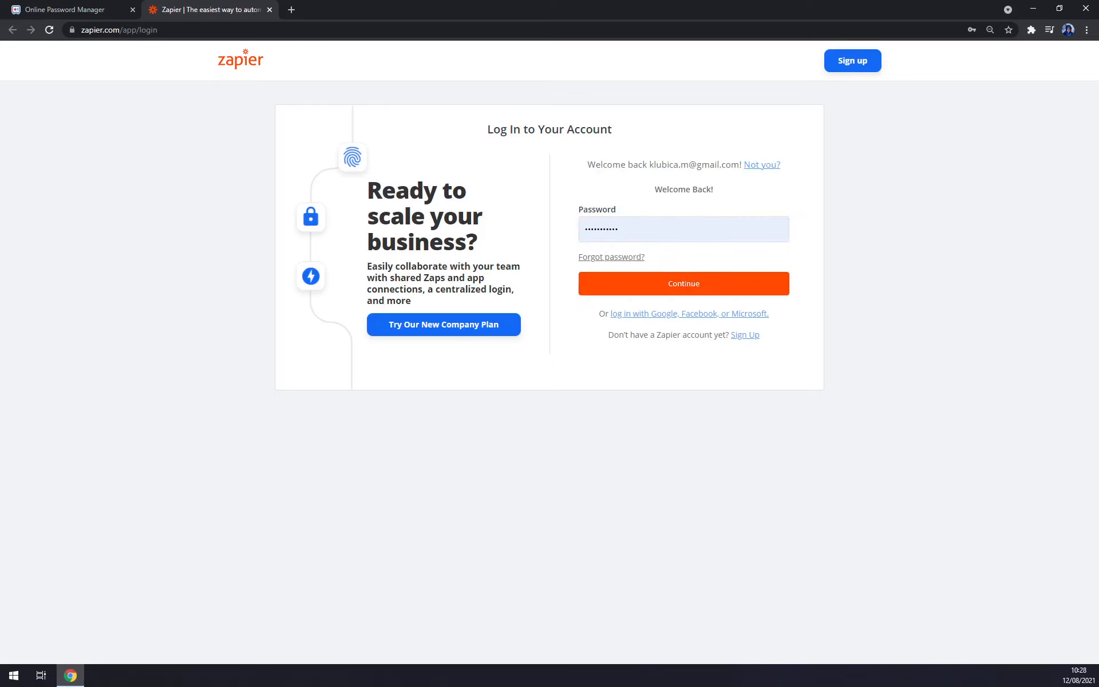
click(677, 288)
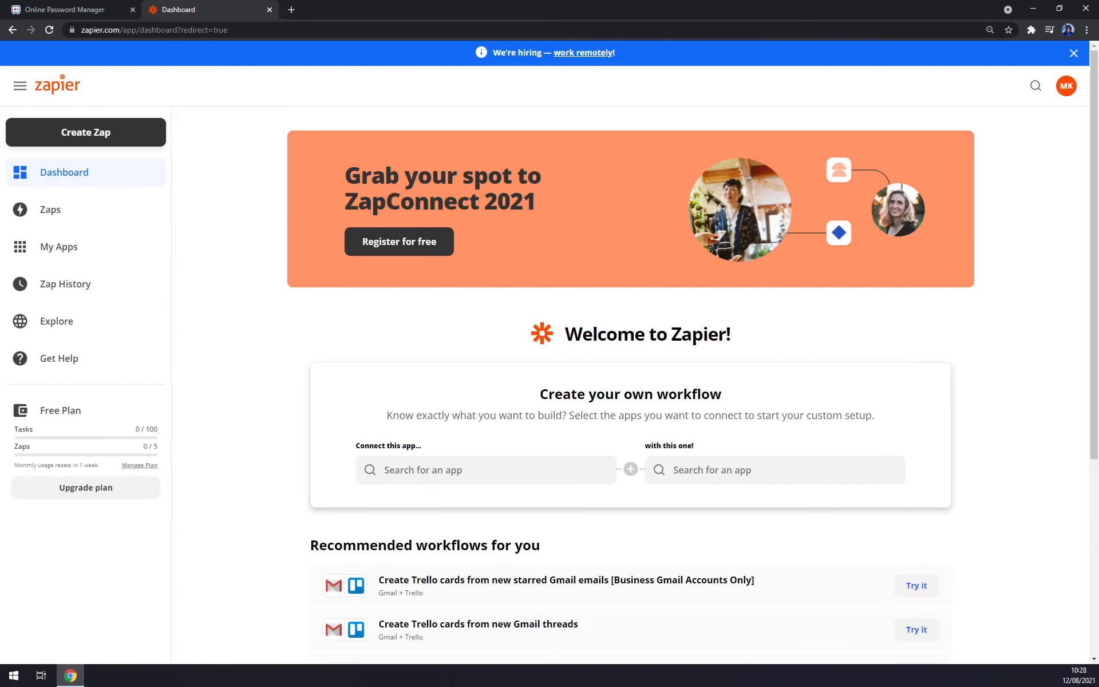
scroll(248, 335, down, 3)
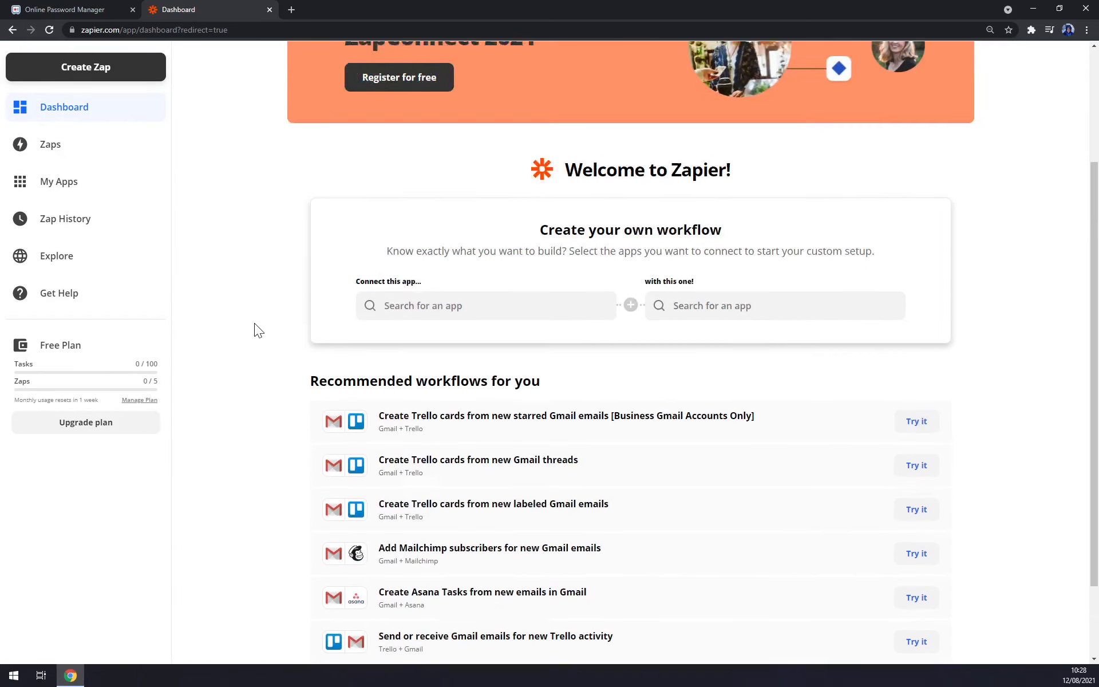
scroll(254, 323, up, 3)
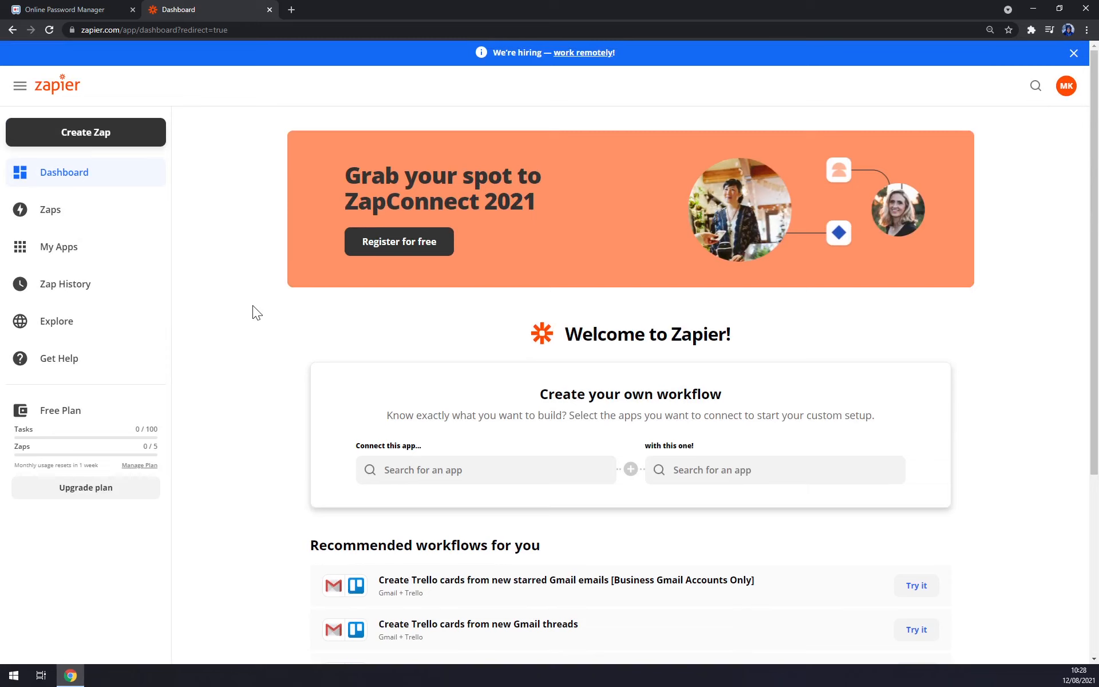
scroll(251, 309, down, 5)
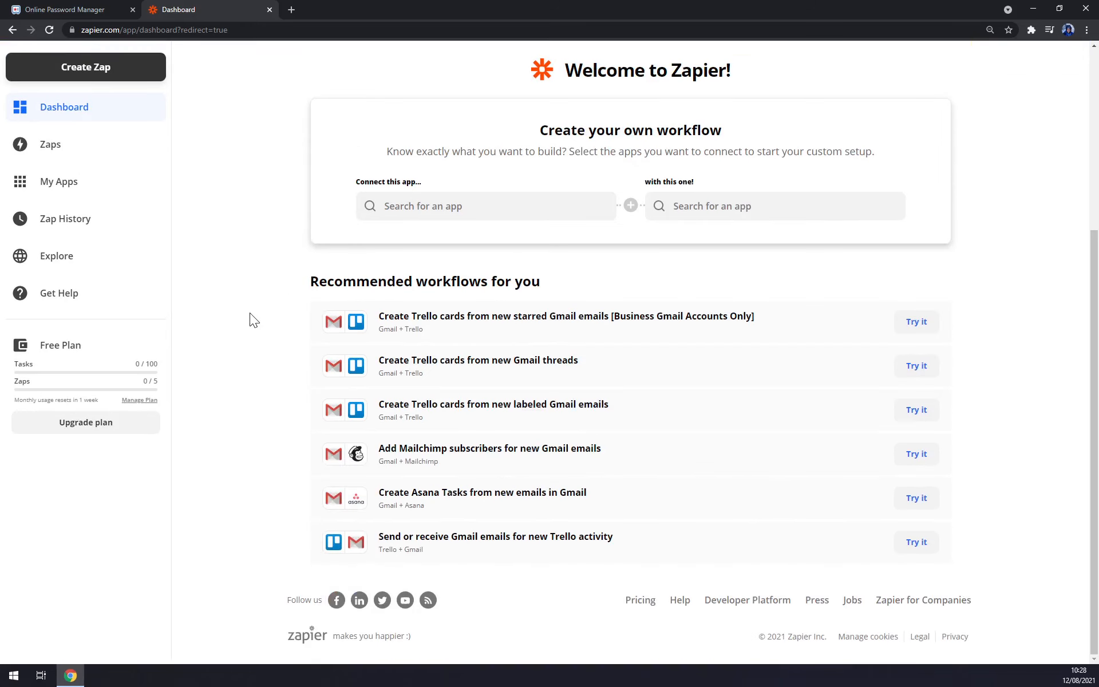
scroll(249, 316, up, 5)
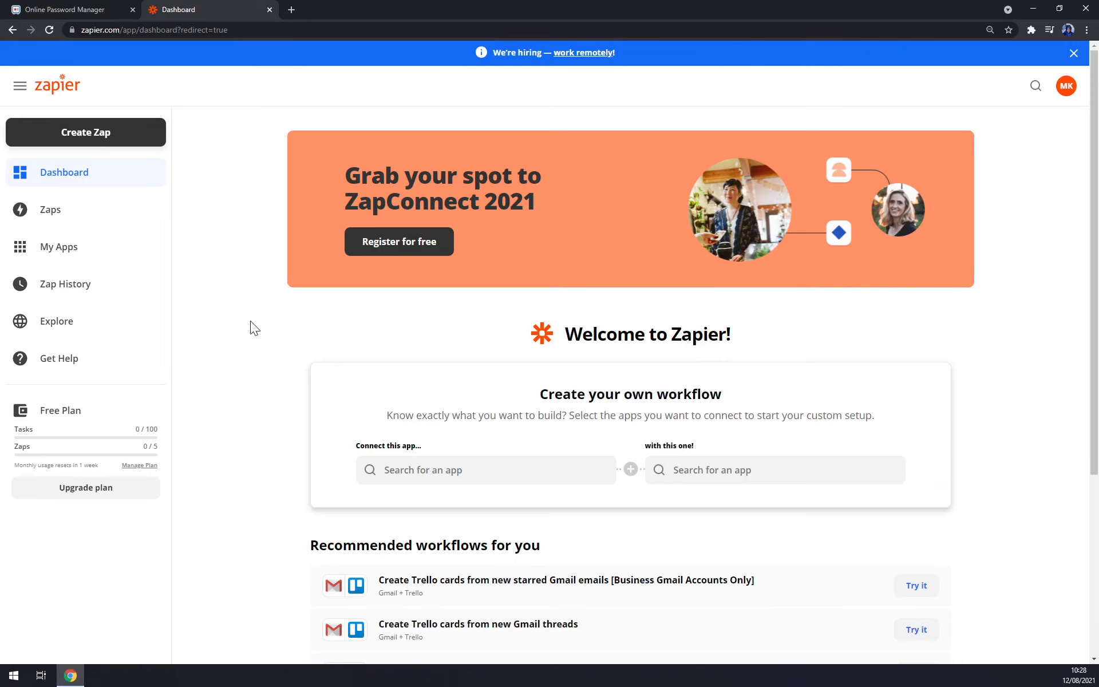
Back in the vault, choose Google Chrome import and cancel the CSV file upload.
click(268, 10)
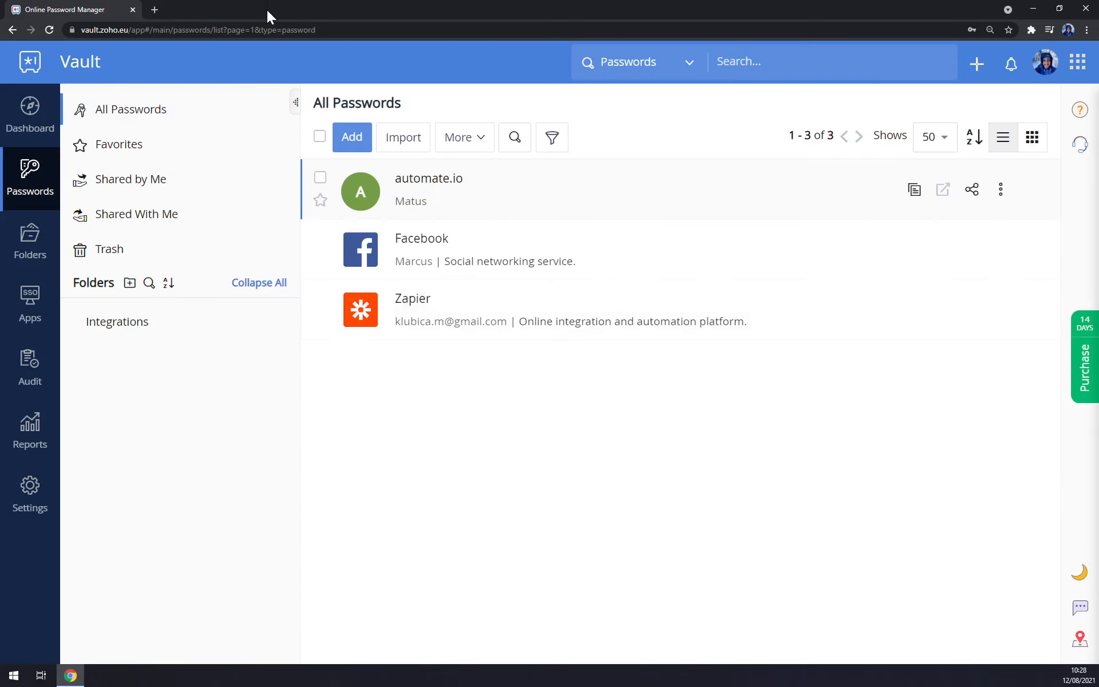
click(388, 152)
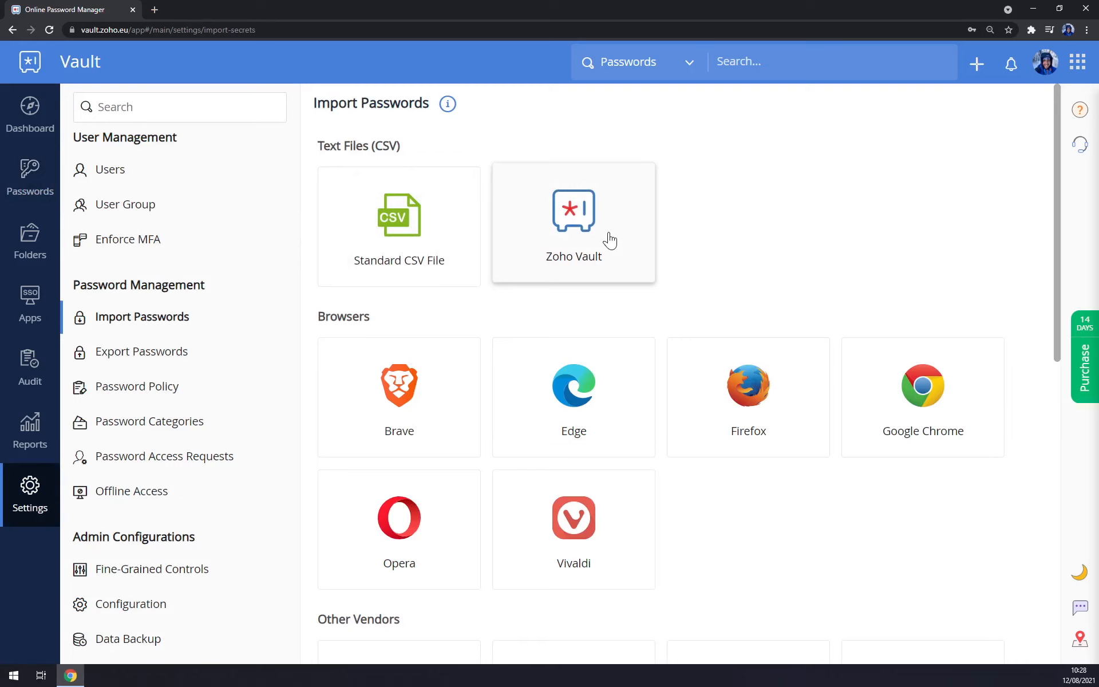
click(932, 373)
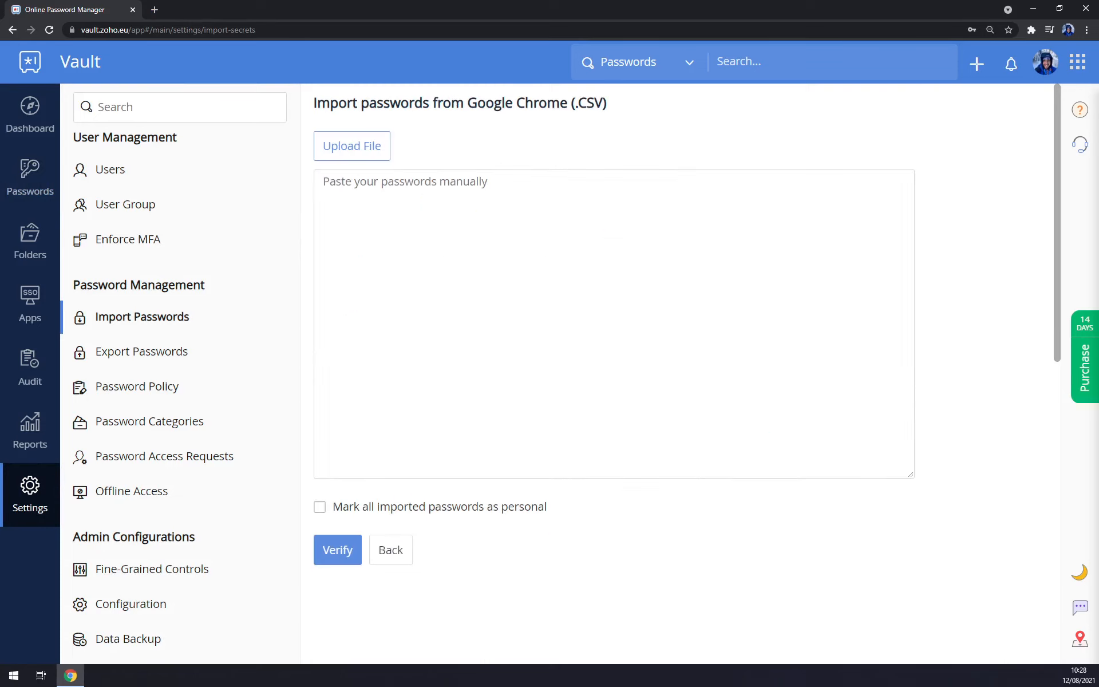
click(386, 154)
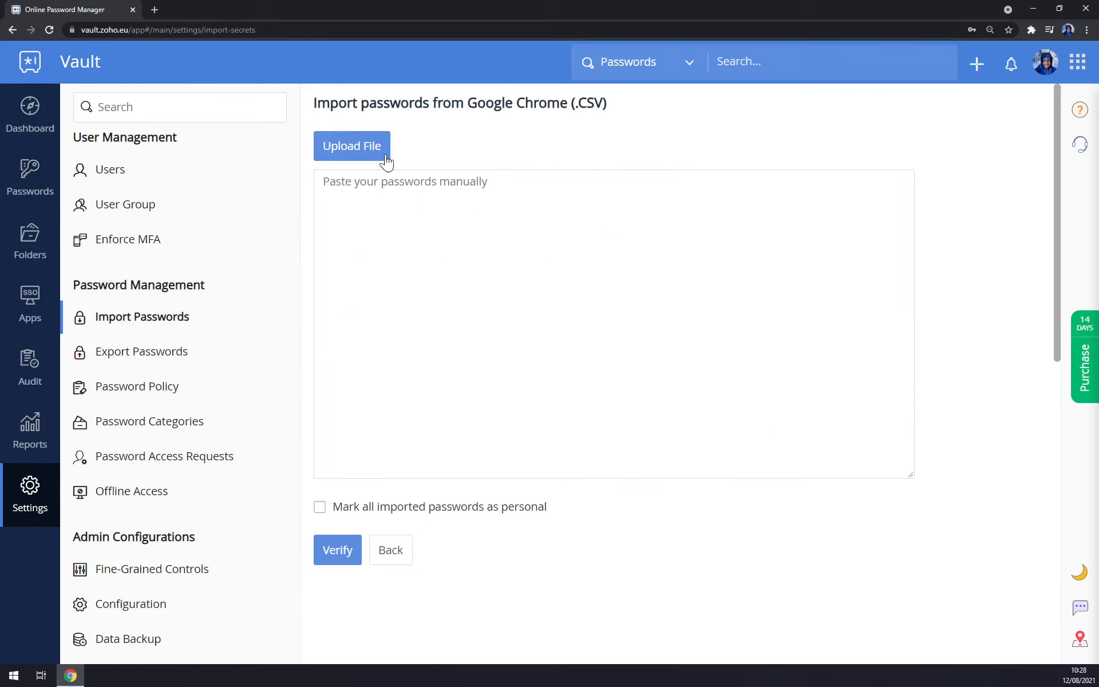
click(536, 12)
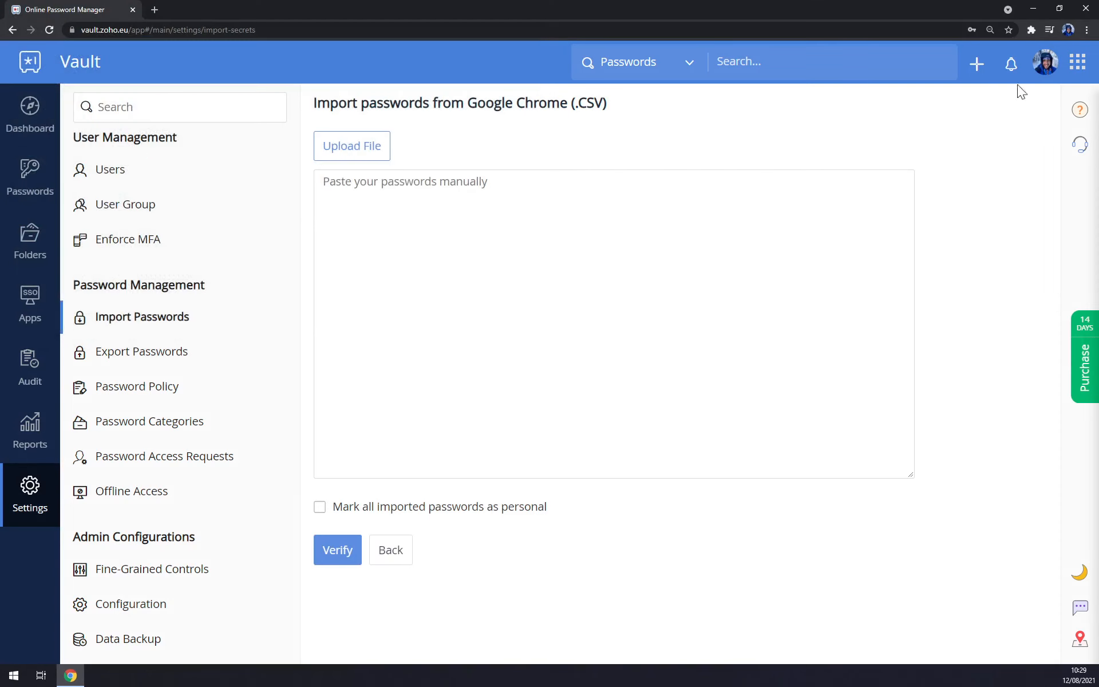
Check the browser menu without choosing anything, then open the vault Dashboard.
click(1085, 30)
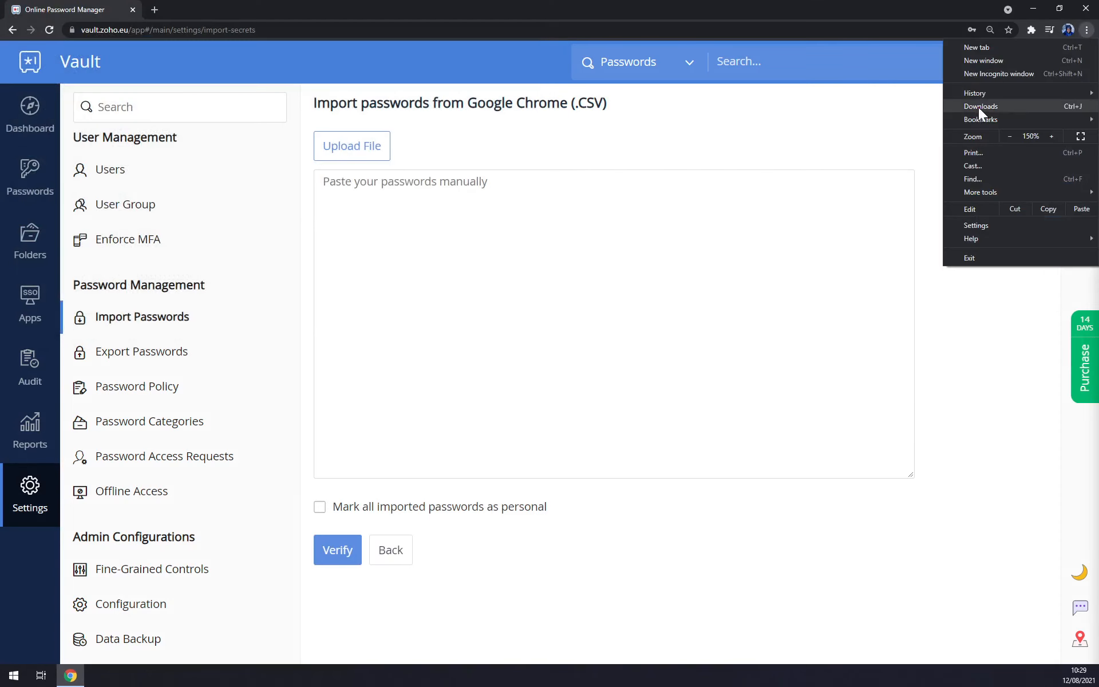
click(764, 117)
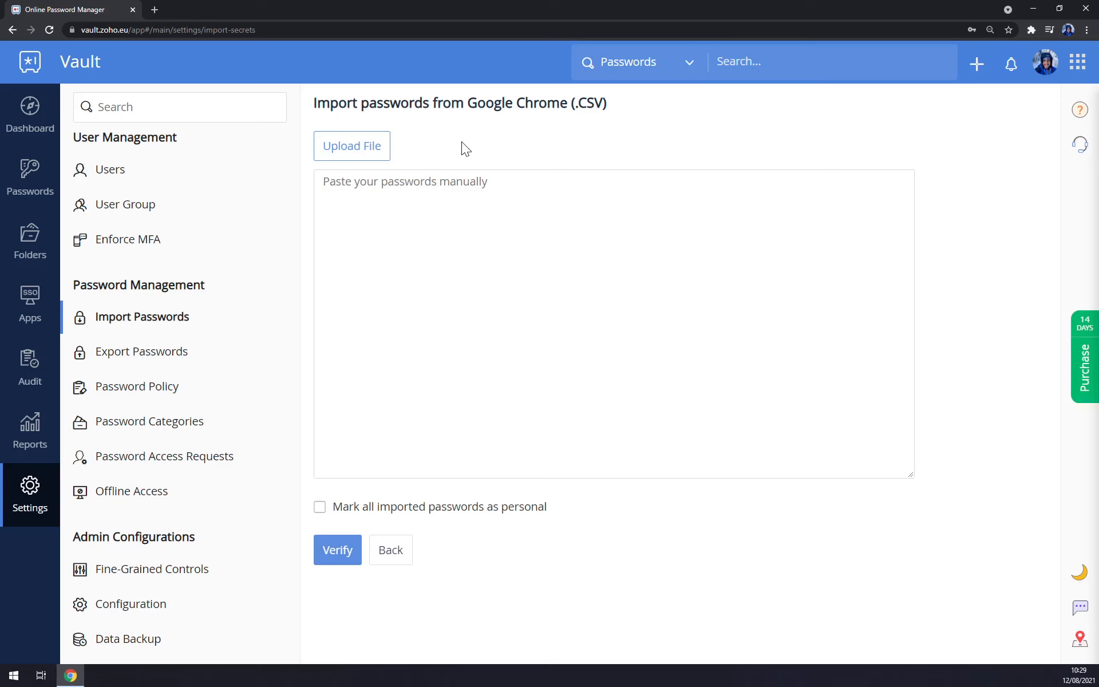
click(38, 116)
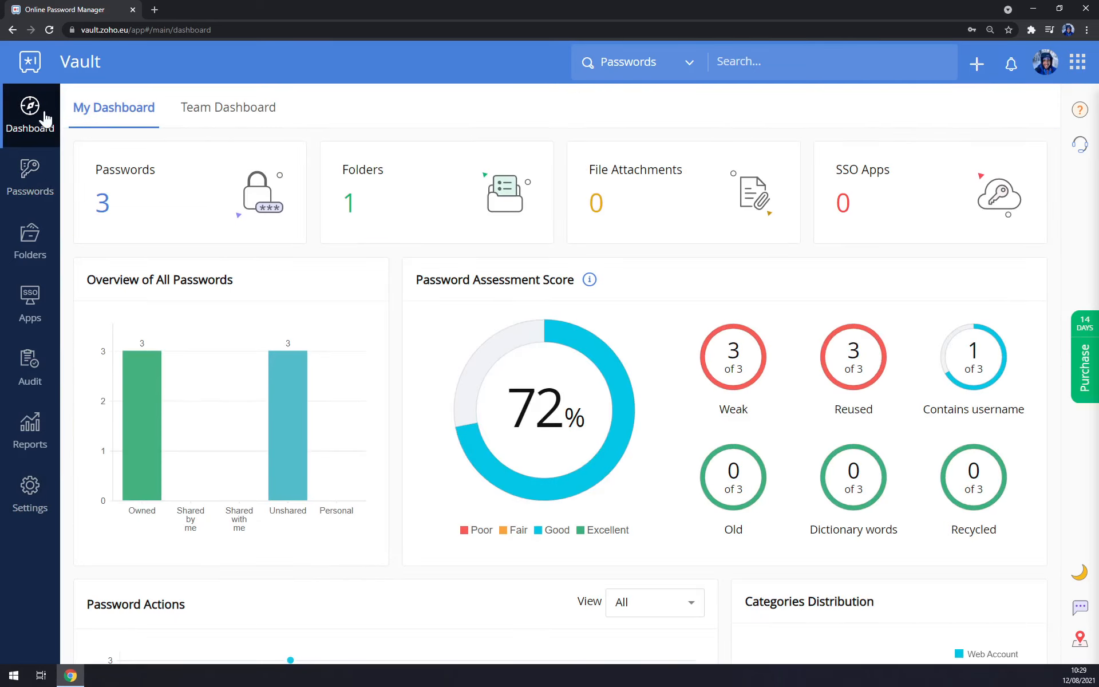
Glance at All Passwords, return to Dashboard, then open Folders showing Integrations.
click(246, 226)
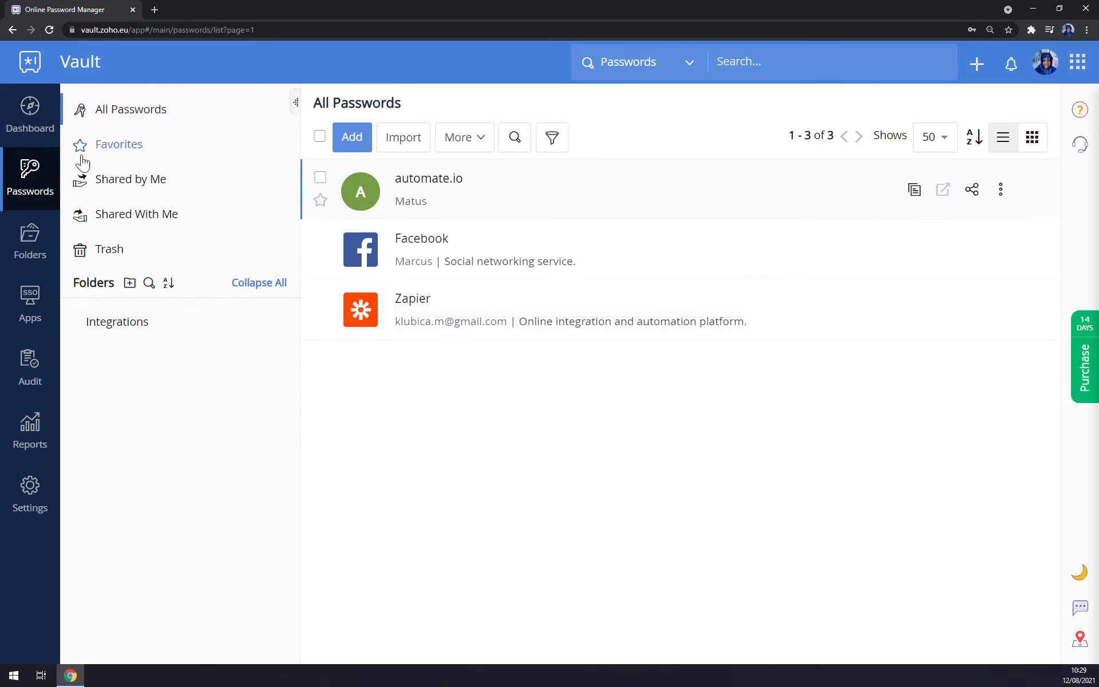
click(39, 129)
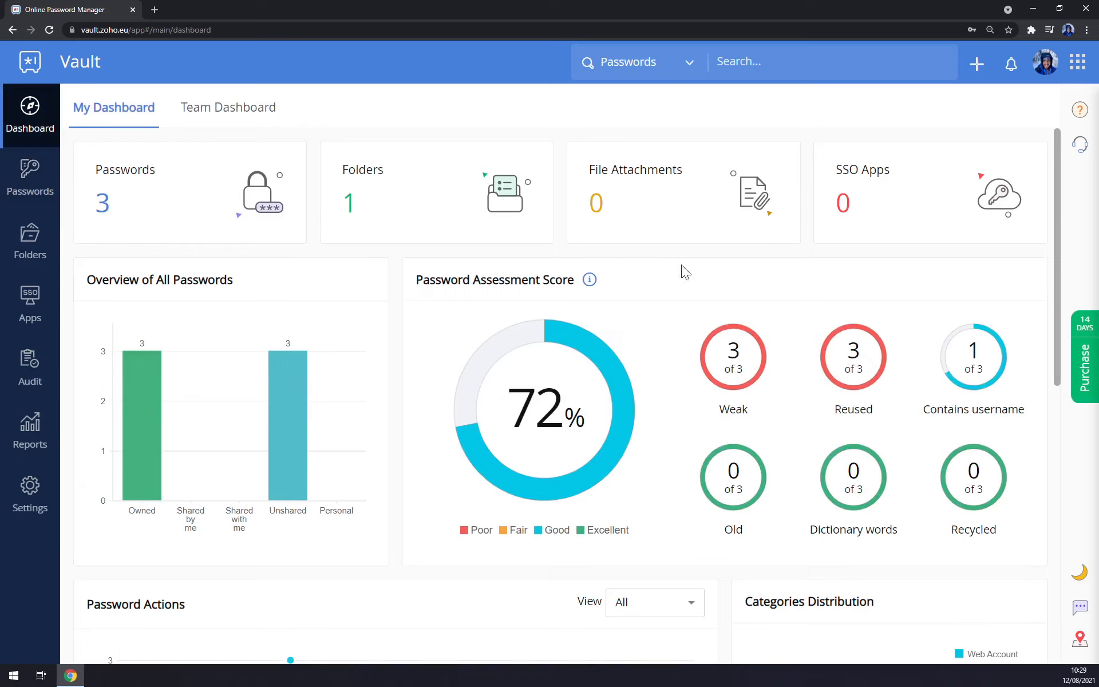
click(43, 242)
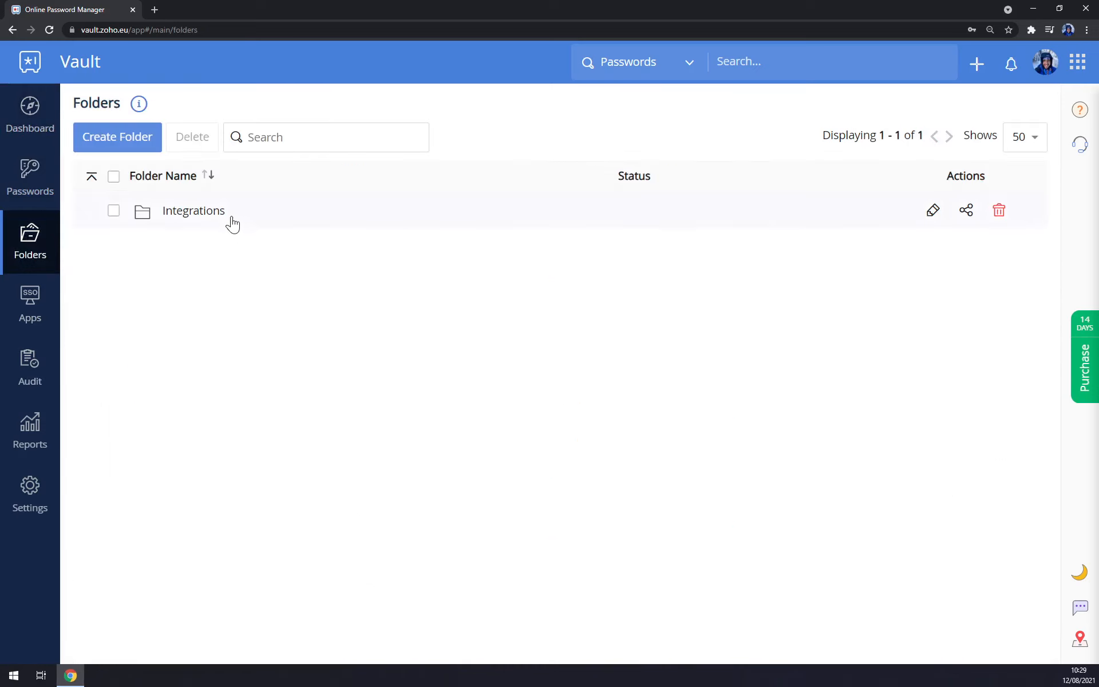
Edit the Integrations folder to include automate.io, save it, and open the folder.
click(938, 213)
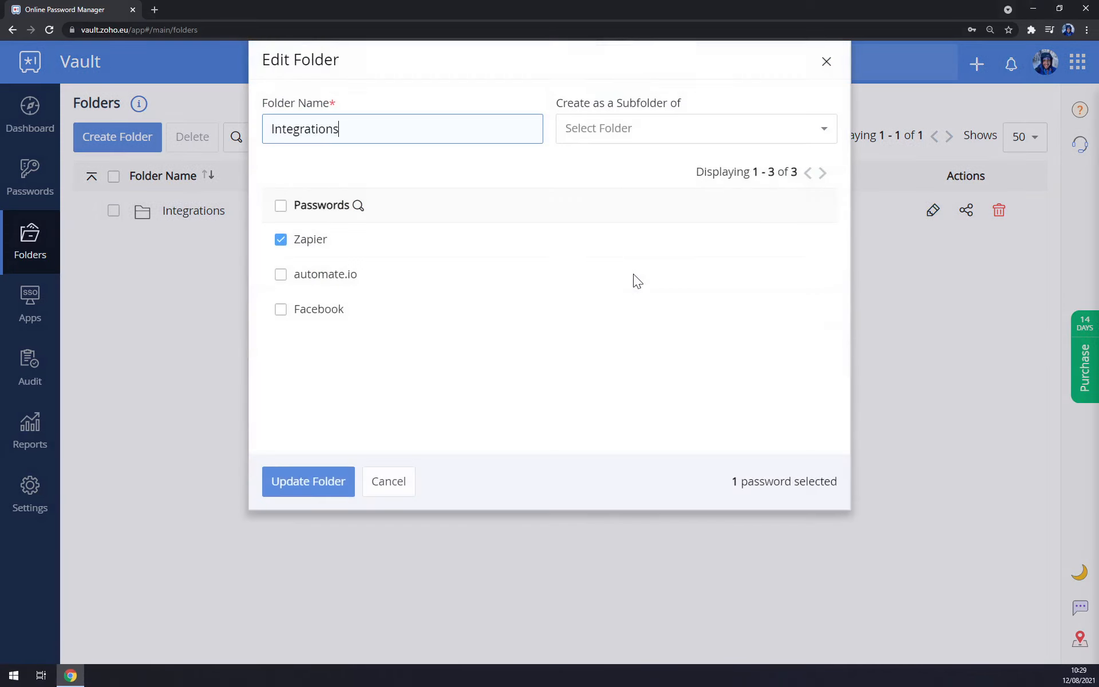
click(280, 280)
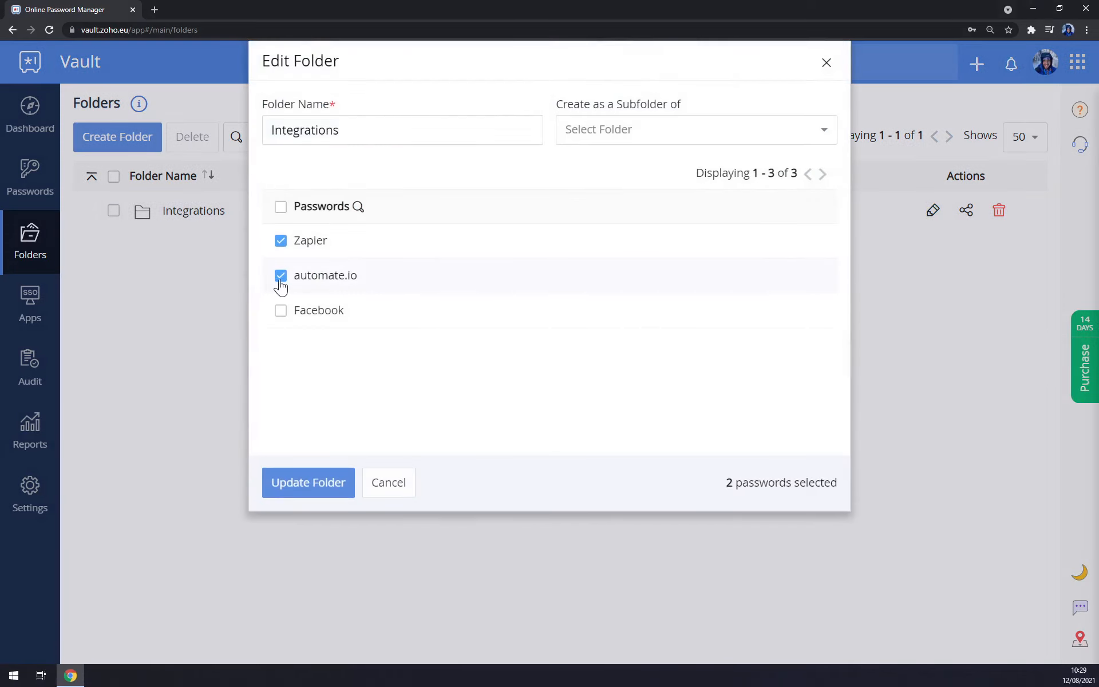
click(304, 487)
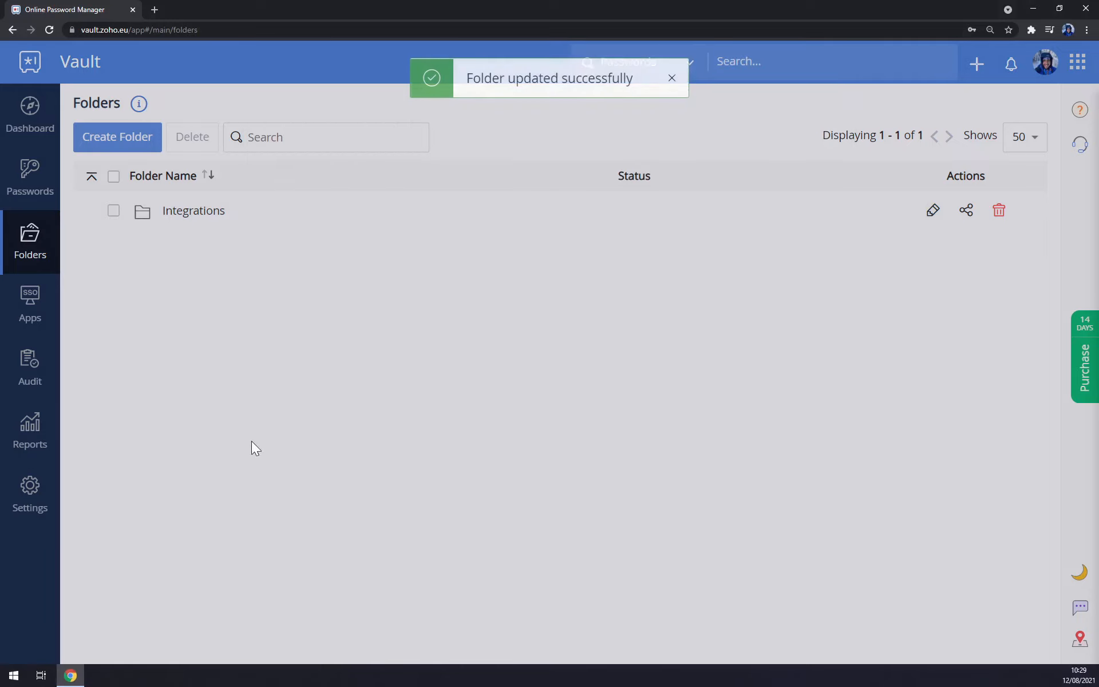
click(235, 211)
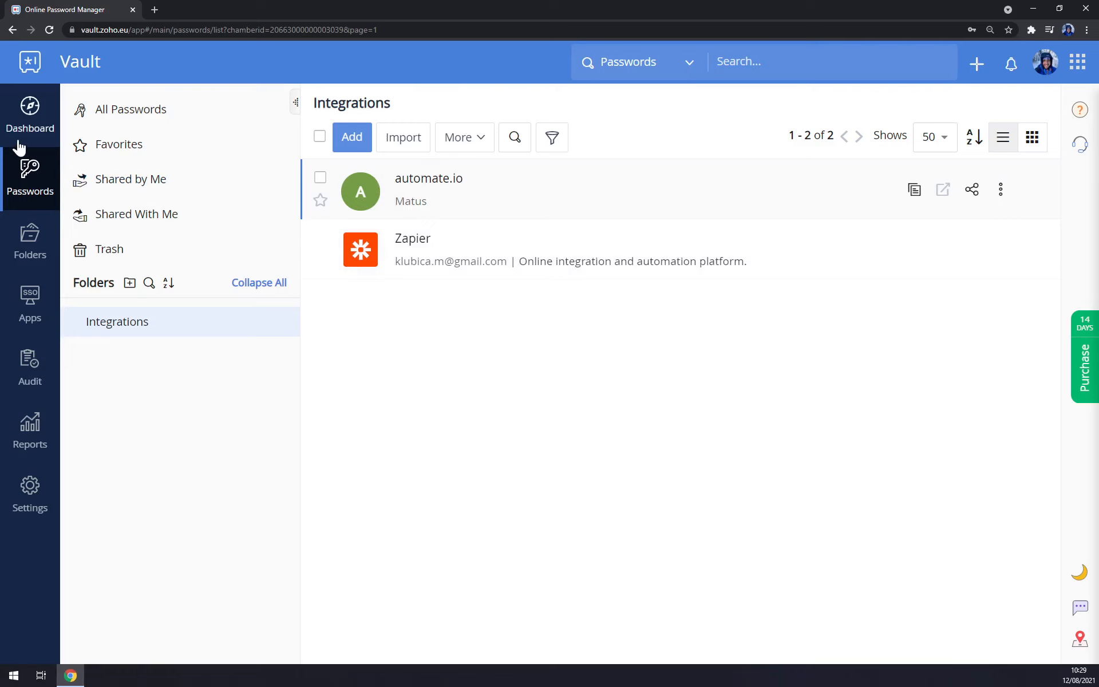
Share the Zapier password with the Employees group at One-Click login only access.
click(29, 182)
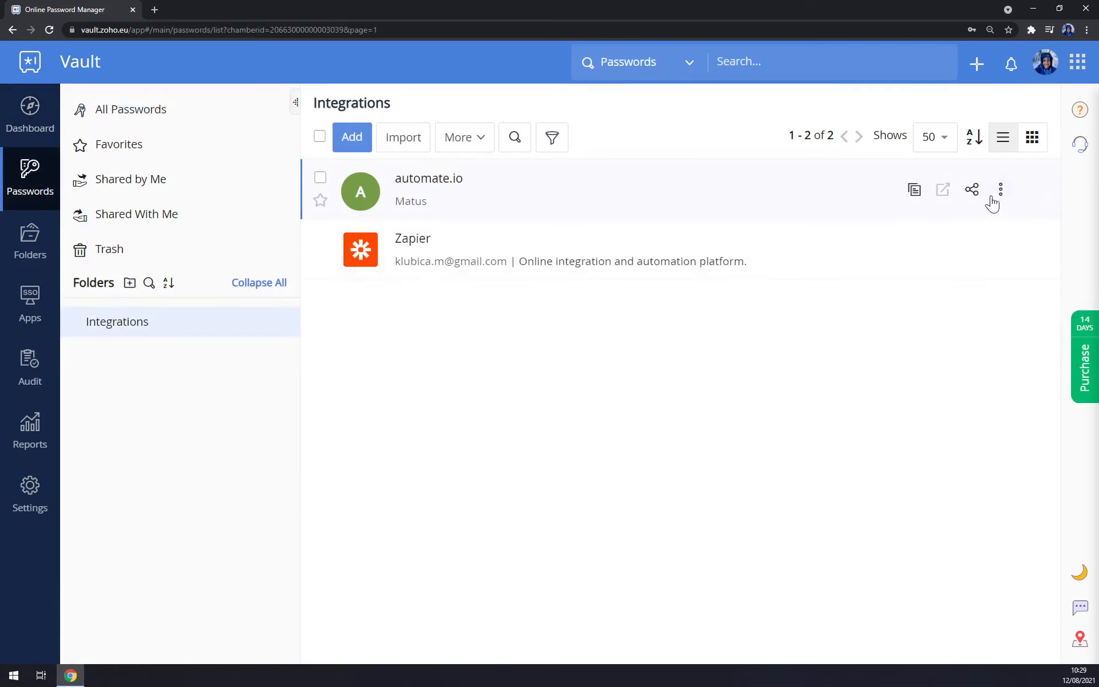
click(972, 250)
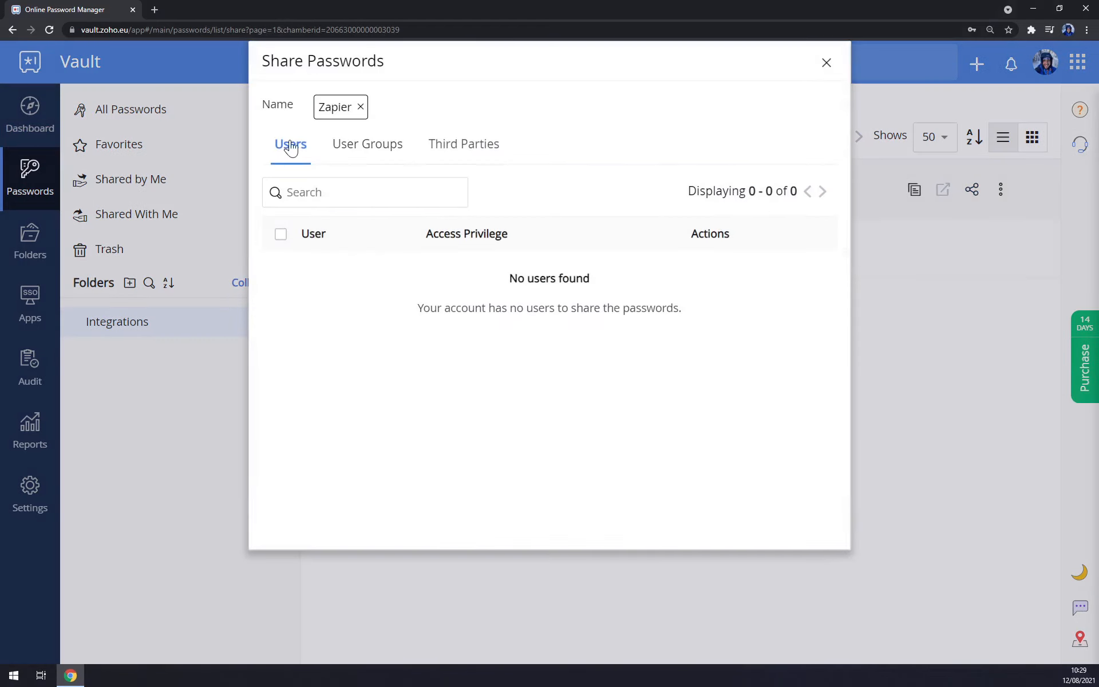
click(366, 147)
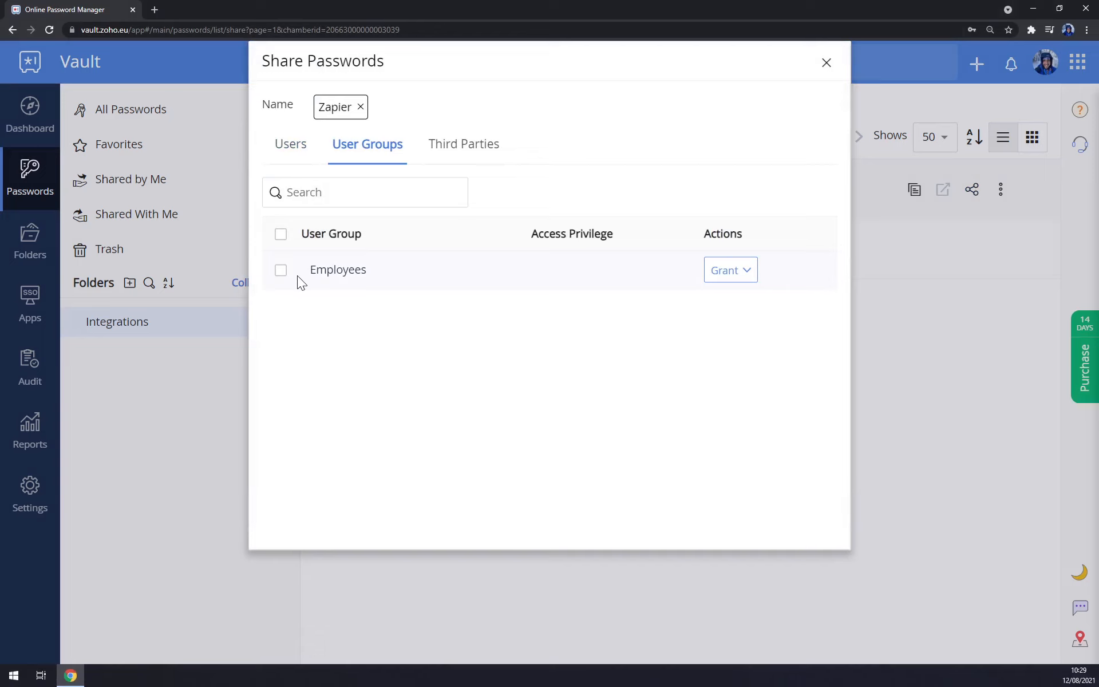
click(280, 270)
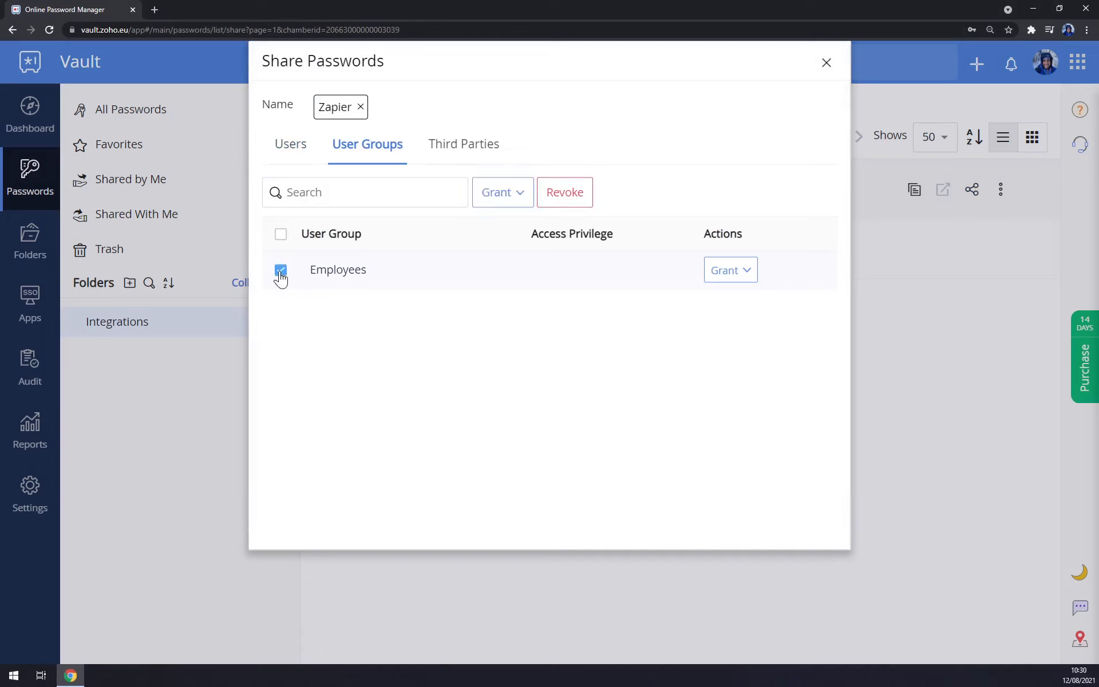
click(498, 197)
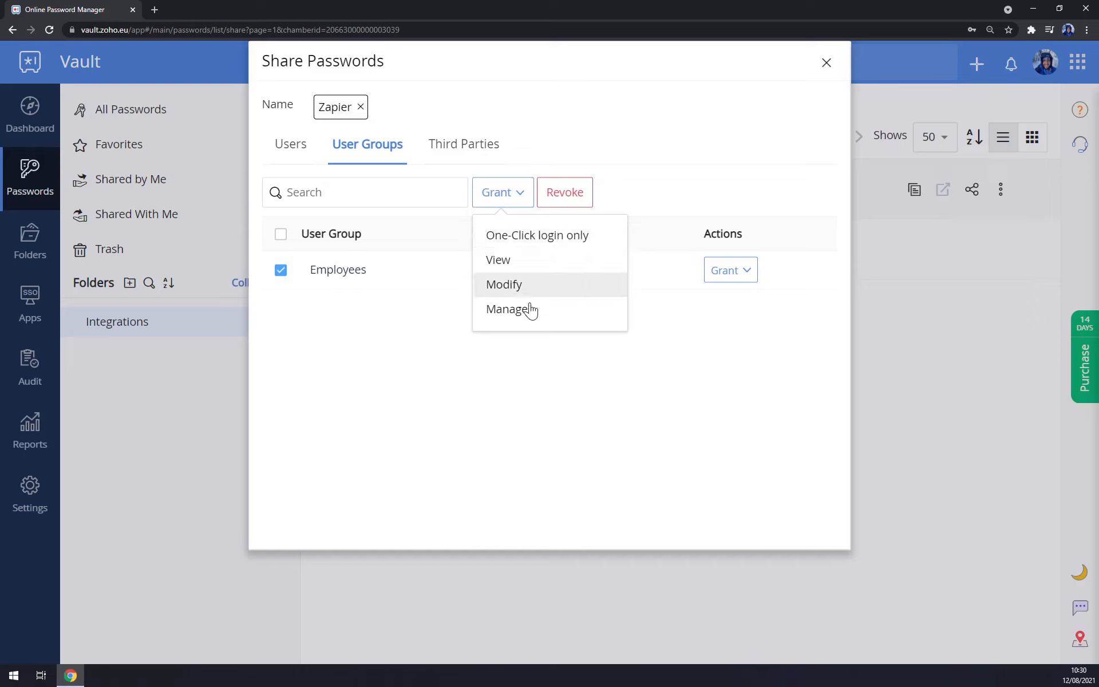
click(558, 239)
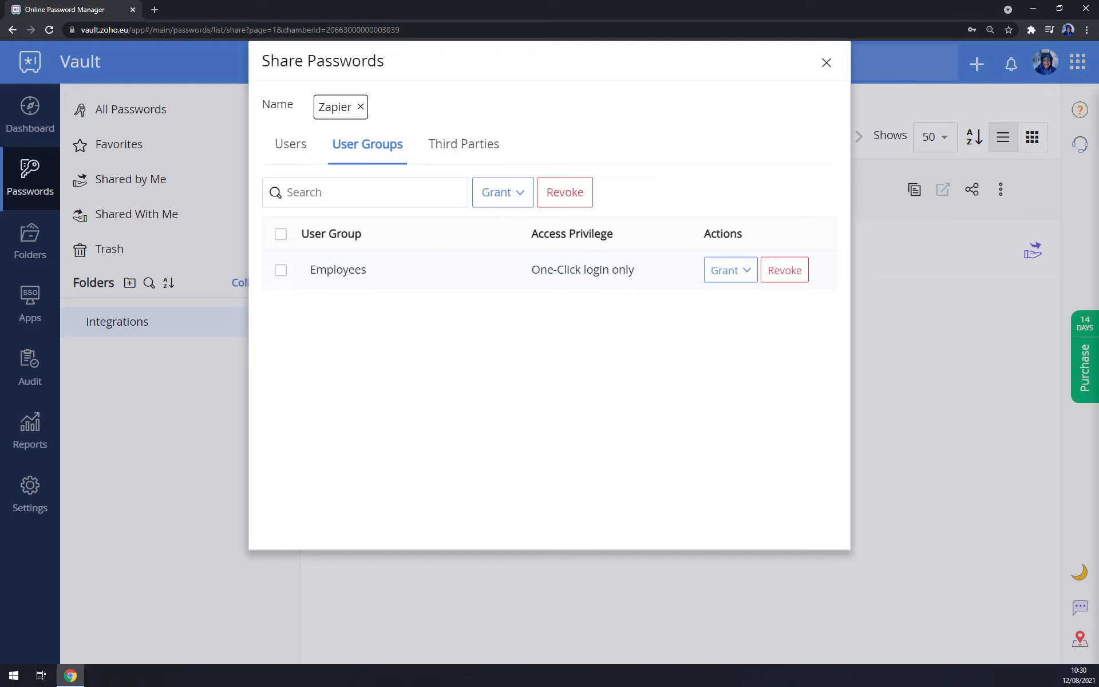
Try View, Modify and One-Click access levels for Employees, then revoke the group's access.
click(730, 270)
click(767, 336)
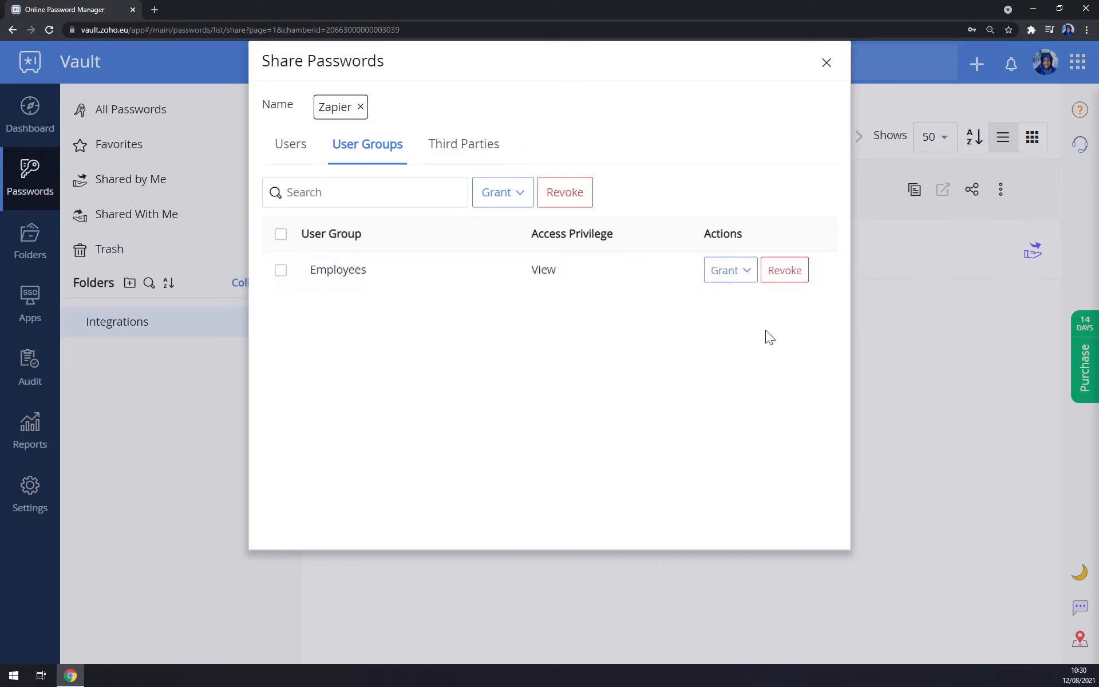
click(732, 284)
click(739, 312)
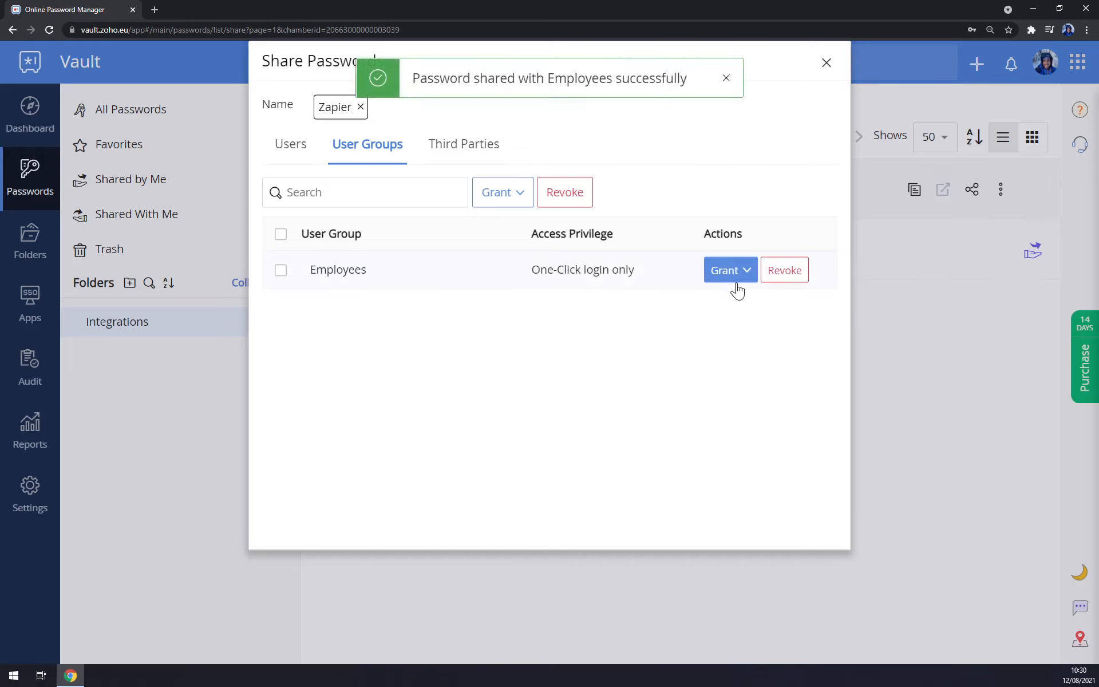
click(732, 286)
click(748, 361)
click(730, 288)
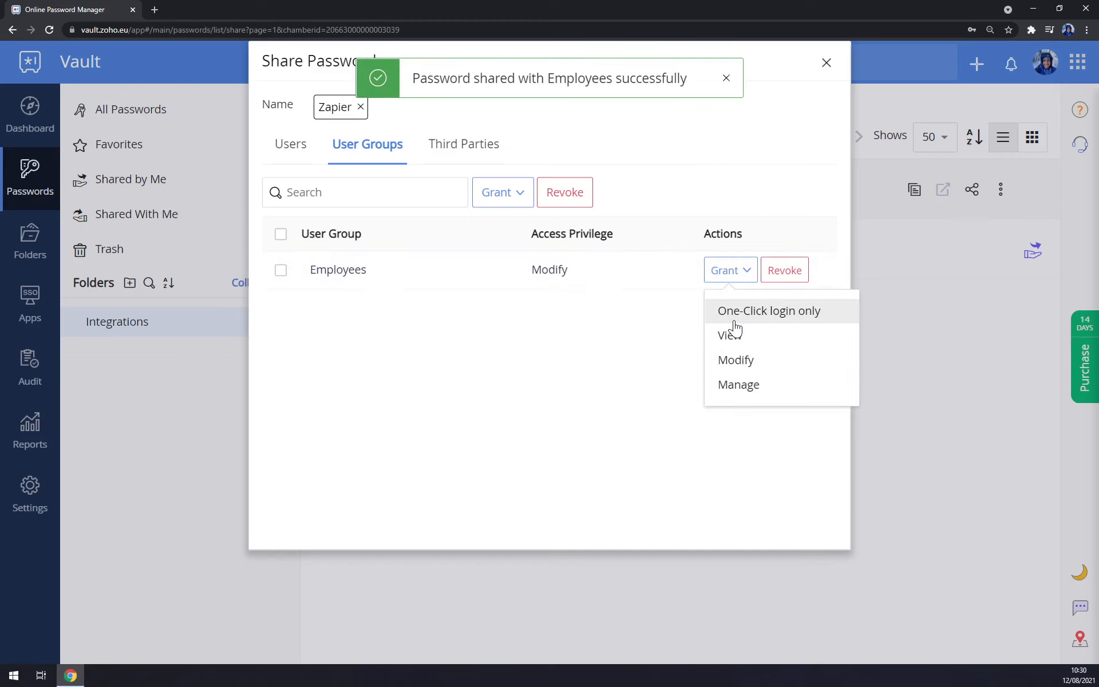
click(736, 334)
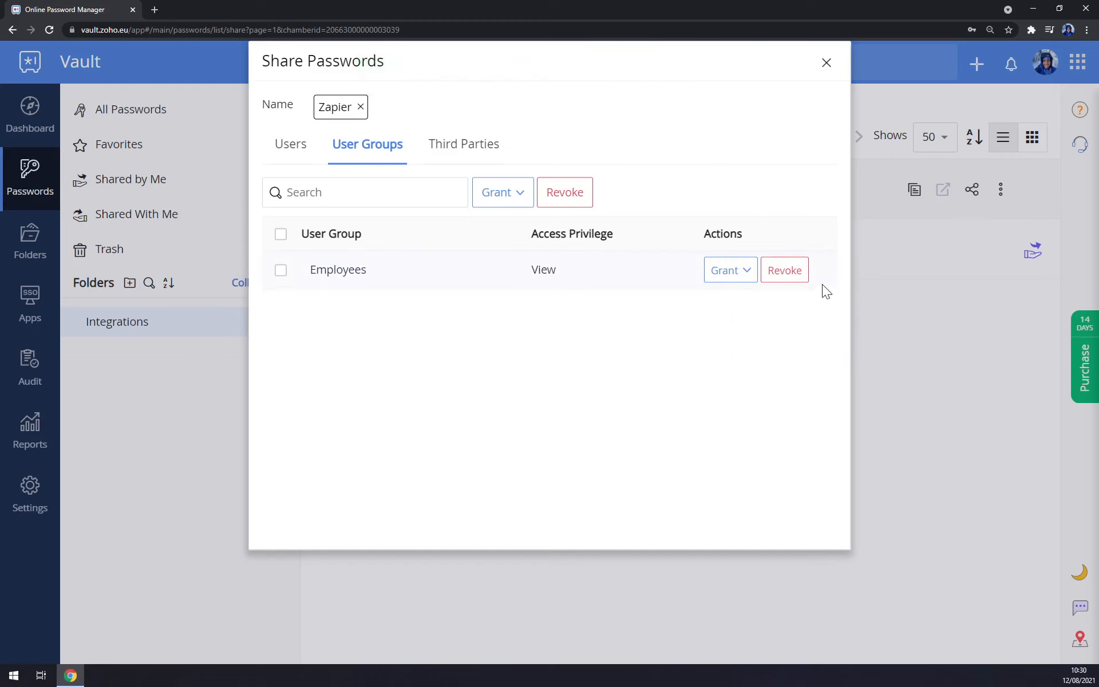
click(788, 278)
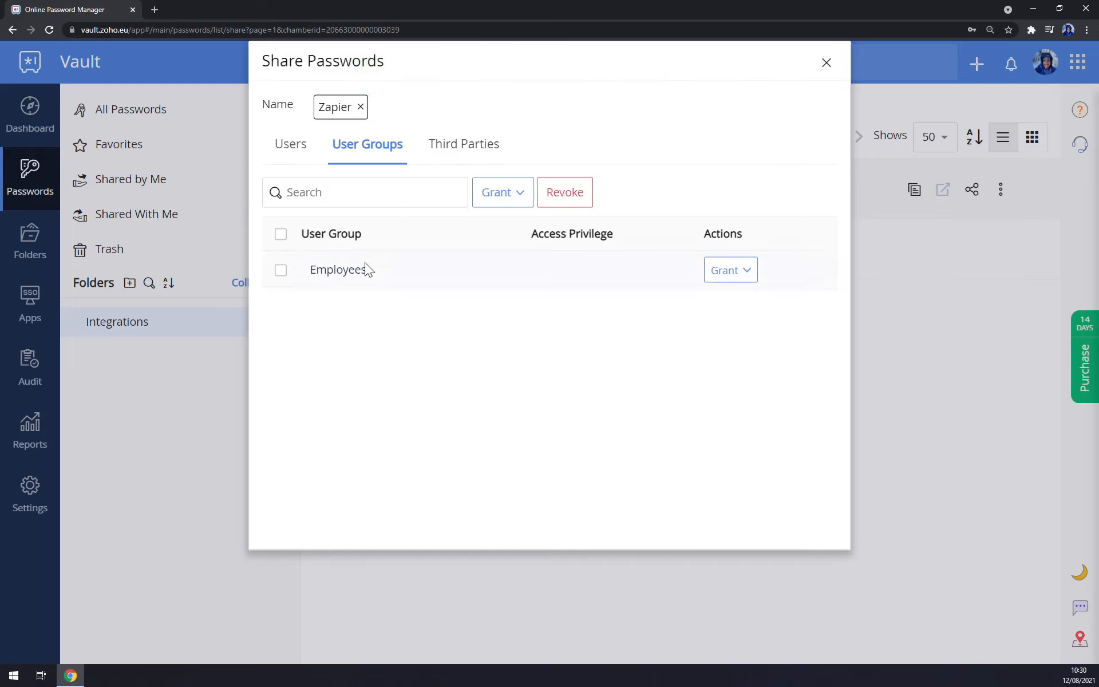
Re-select Employees with One-Click login only access and close the share dialog.
click(280, 269)
click(730, 270)
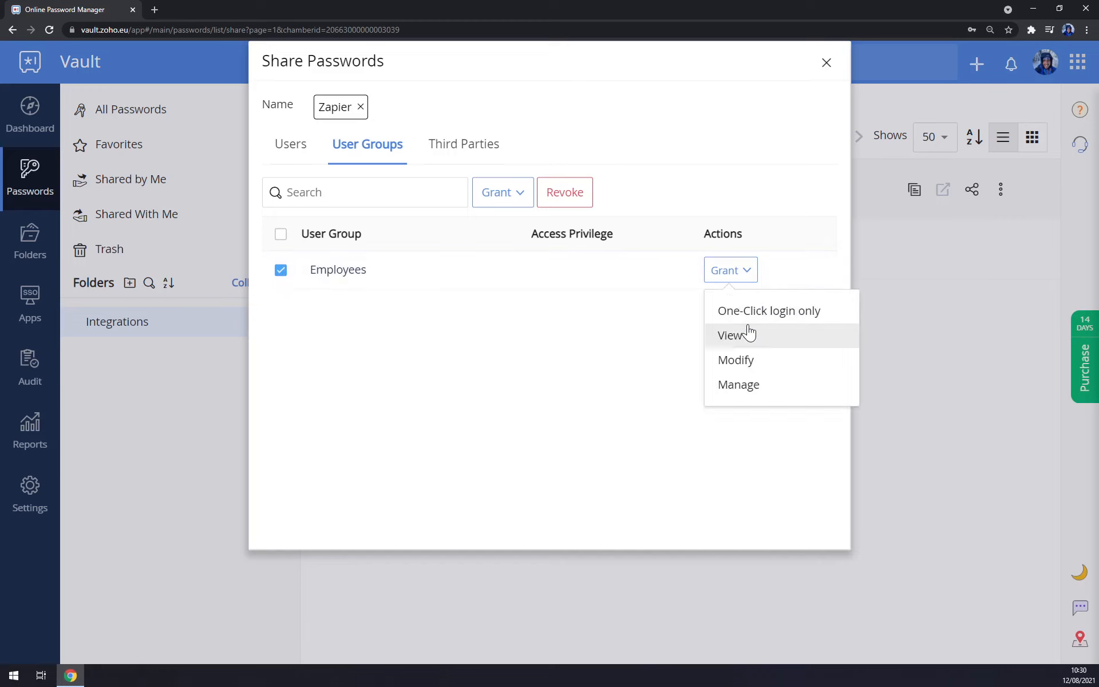
click(746, 317)
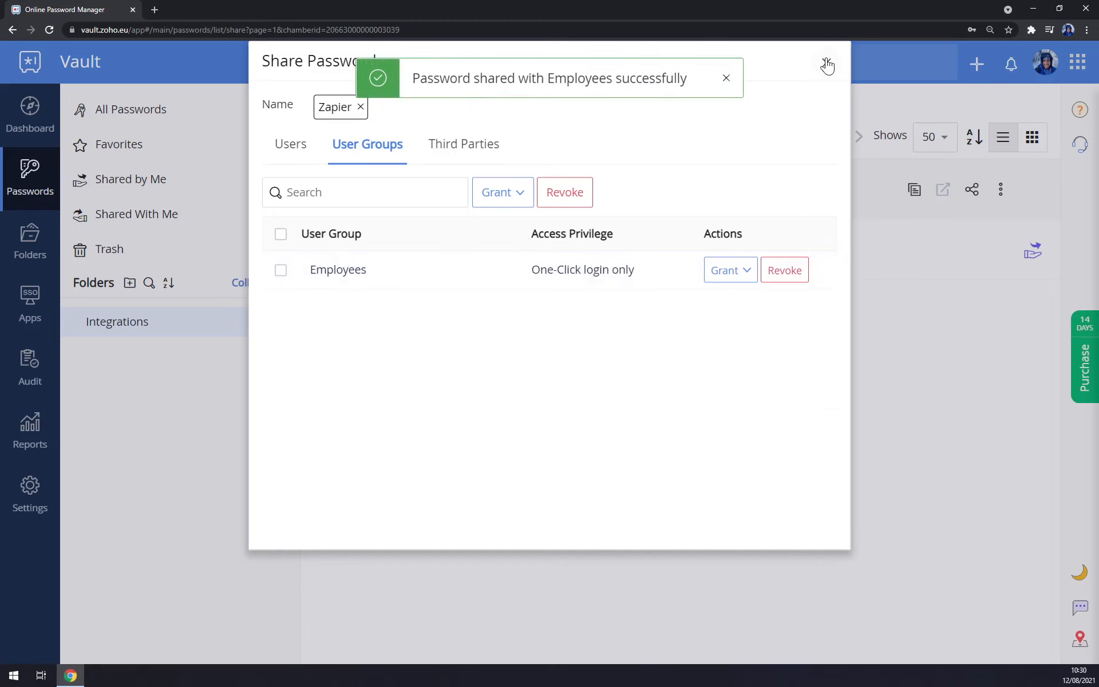
click(826, 63)
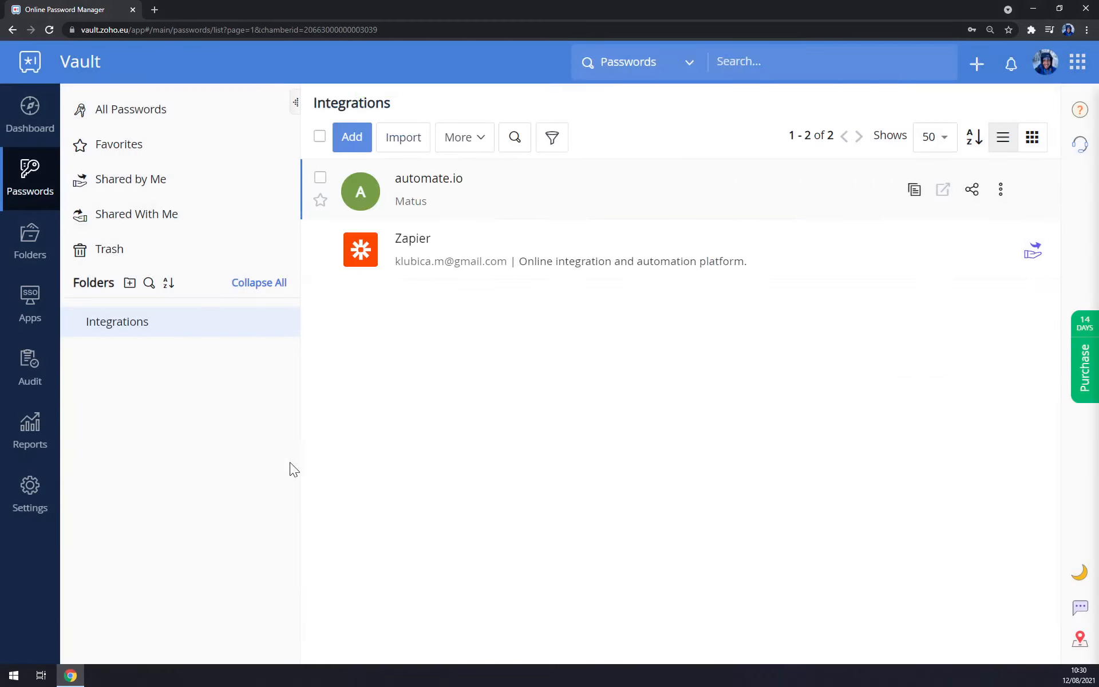